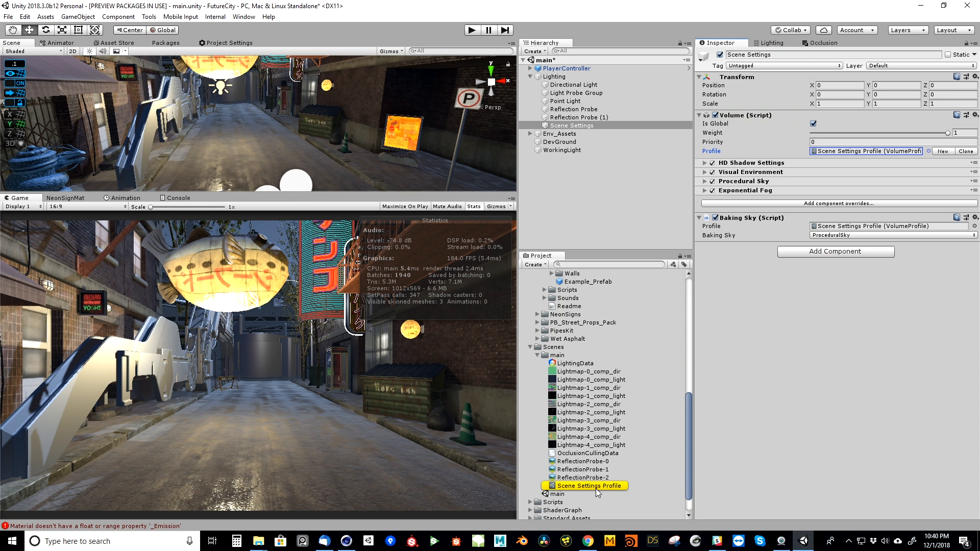
# - Examine the HD Shadow Settings override of the Scene Settings volume and the alley in the scene
pyautogui.click(536, 355)
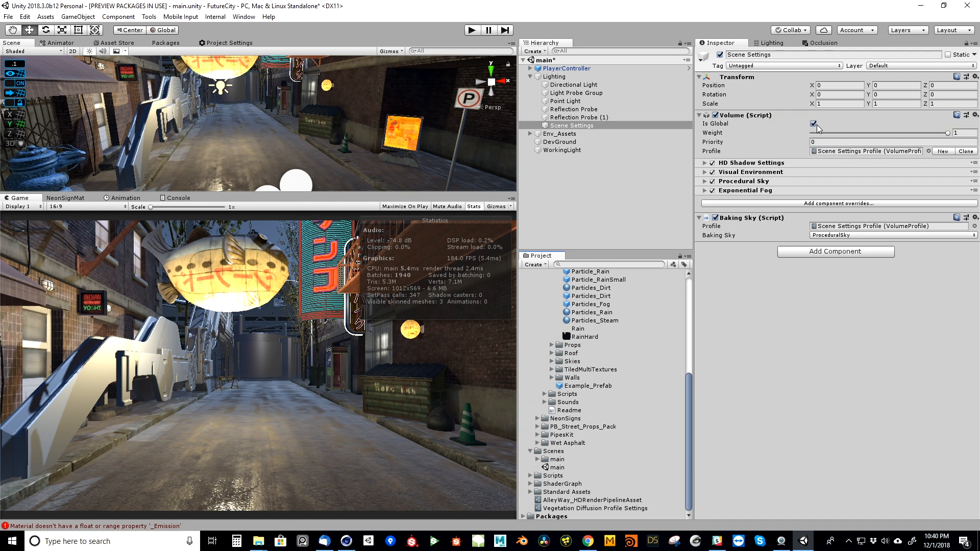
pyautogui.moveTo(284, 134); pyautogui.dragTo(288, 85, button='right')
pyautogui.scroll(-4, 226, 119)
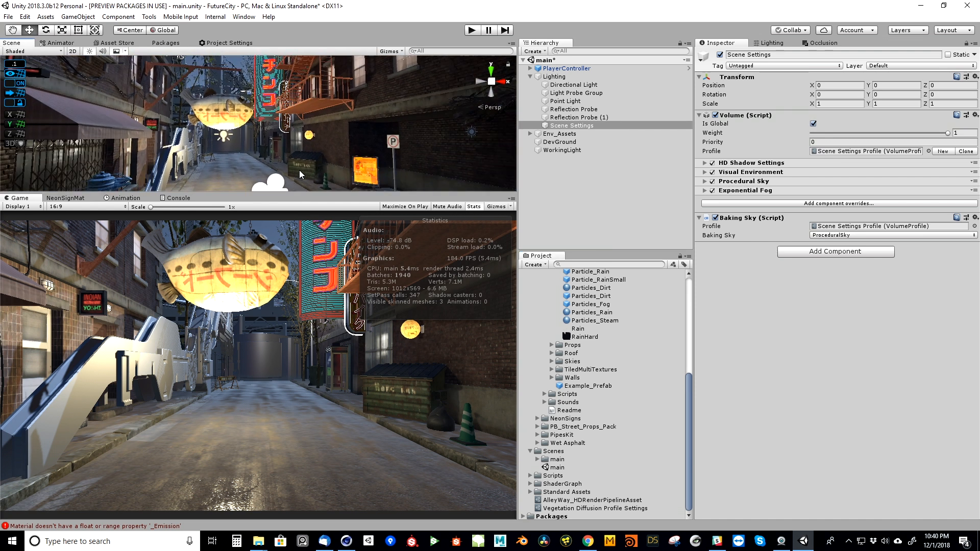
pyautogui.click(739, 163)
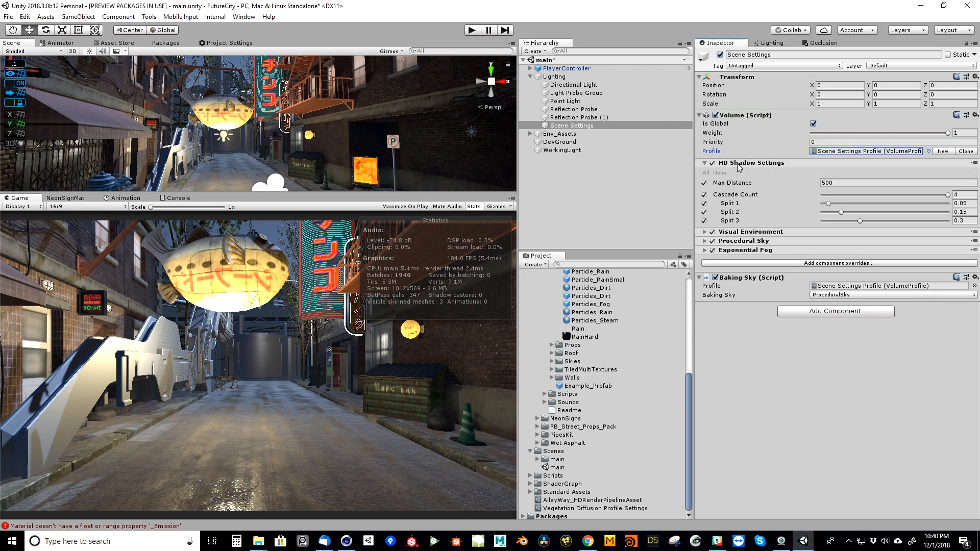
pyautogui.click(730, 164)
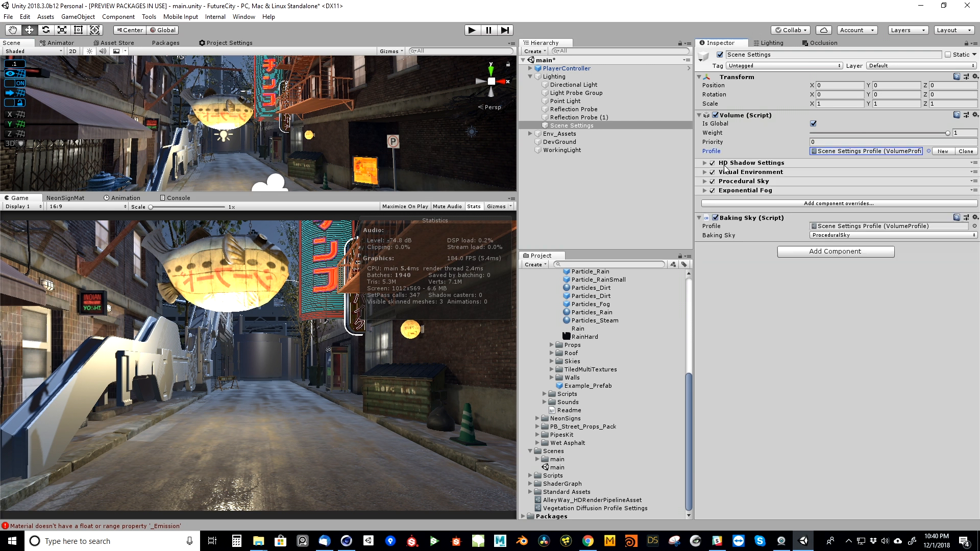
pyautogui.click(751, 165)
pyautogui.click(747, 164)
# - Review the fog type choices in the Visual Environment override and set its sky type to HDRI Sky
pyautogui.click(743, 173)
pyautogui.click(854, 203)
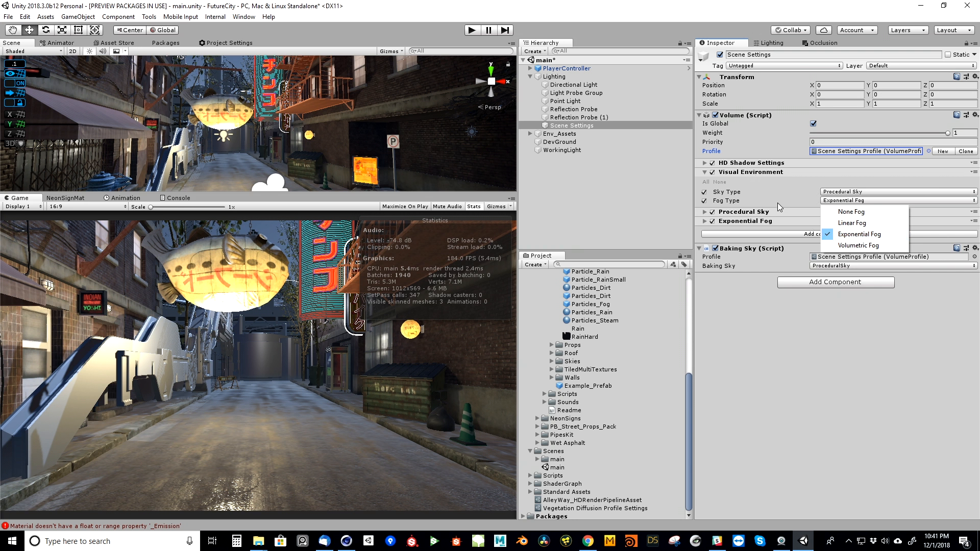
pyautogui.click(759, 337)
pyautogui.click(842, 192)
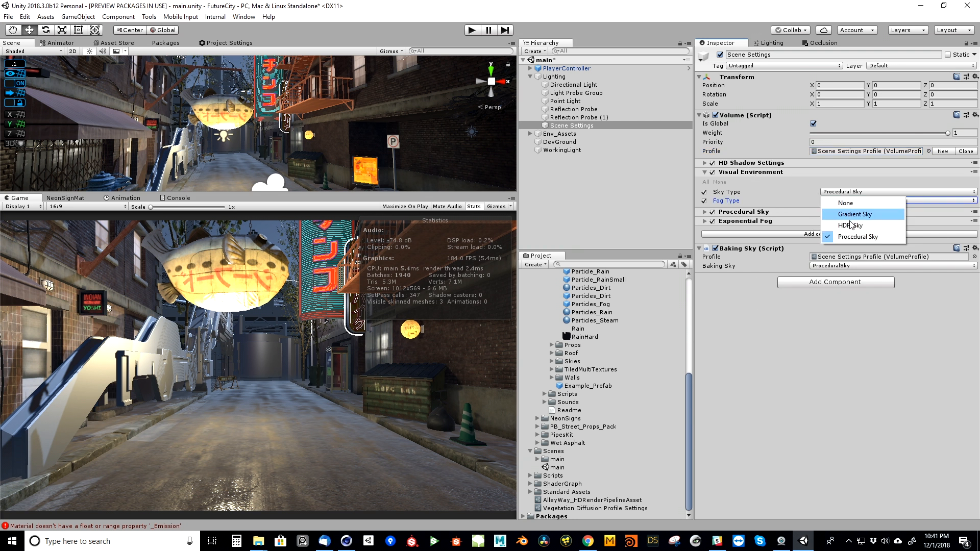
pyautogui.click(828, 224)
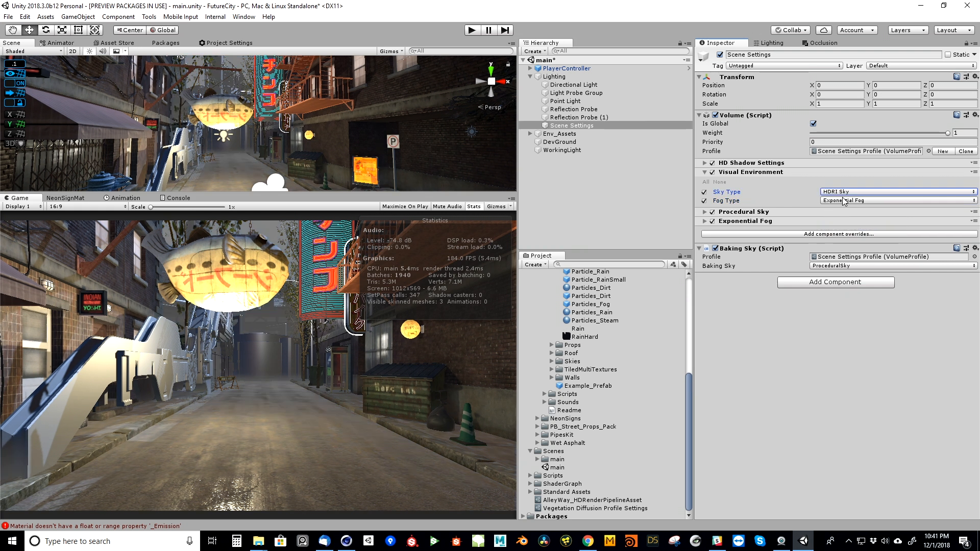
# - Remove the Procedural Sky override from the Scene Settings volume
pyautogui.click(763, 212)
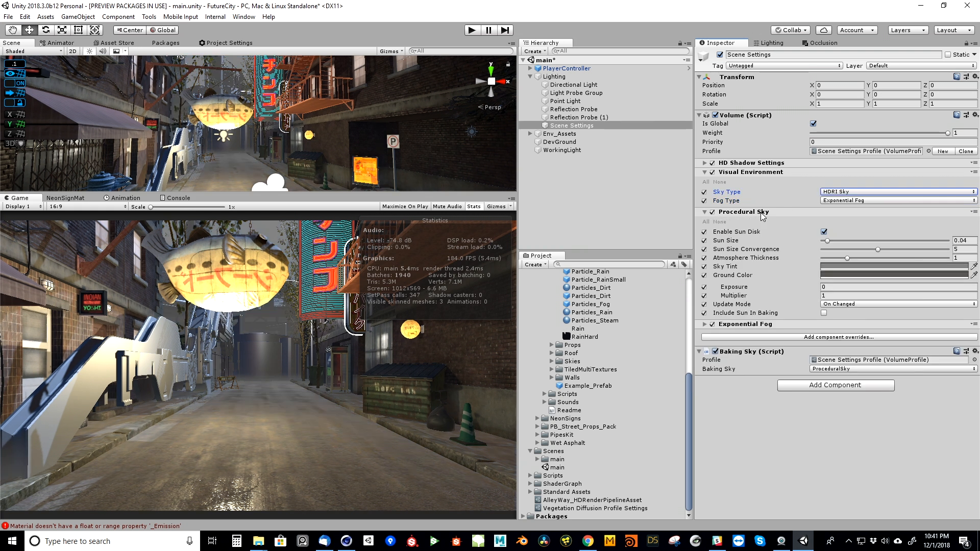
pyautogui.click(973, 212)
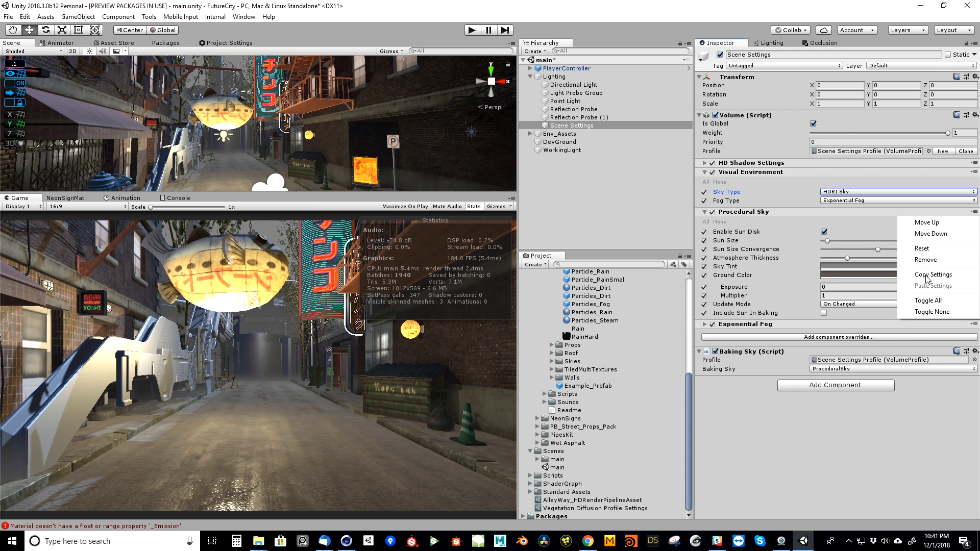
pyautogui.click(940, 260)
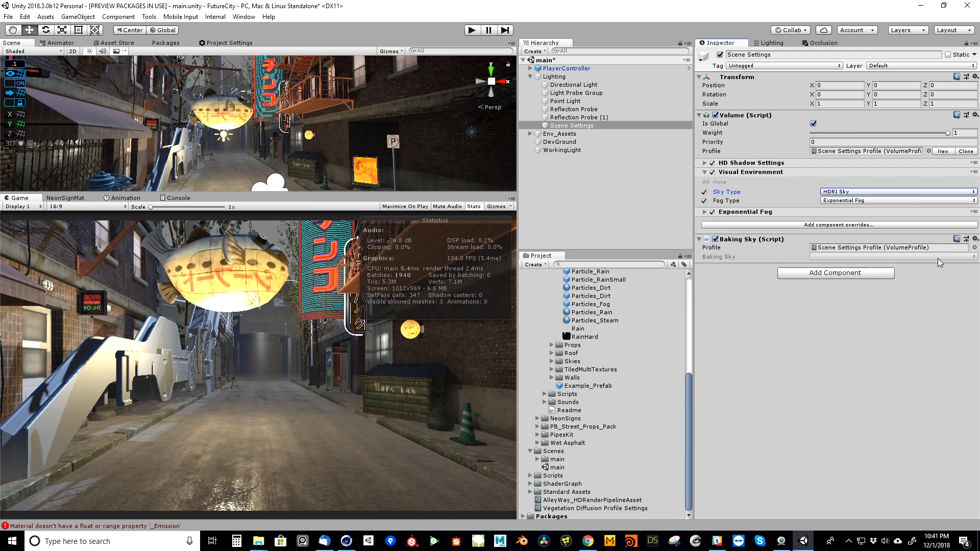
# - Add an HDRI Sky override to the volume and enable all of its properties, from Hdri Sky to Update Mode
pyautogui.click(772, 225)
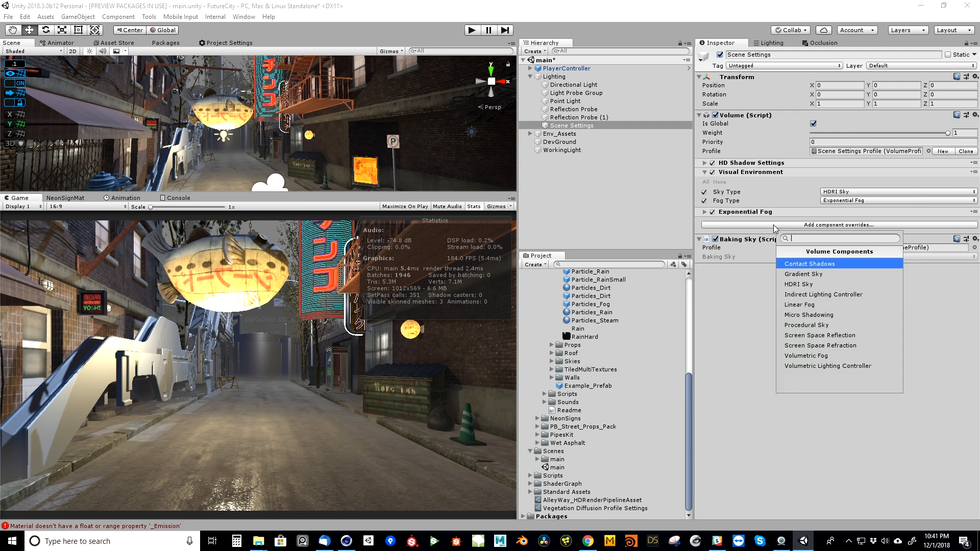
pyautogui.click(813, 285)
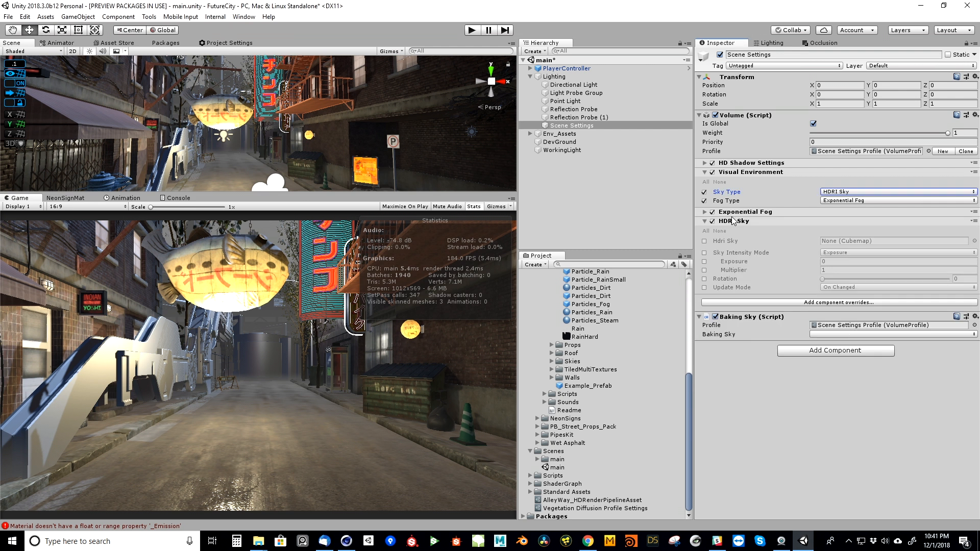
pyautogui.click(705, 241)
pyautogui.click(704, 253)
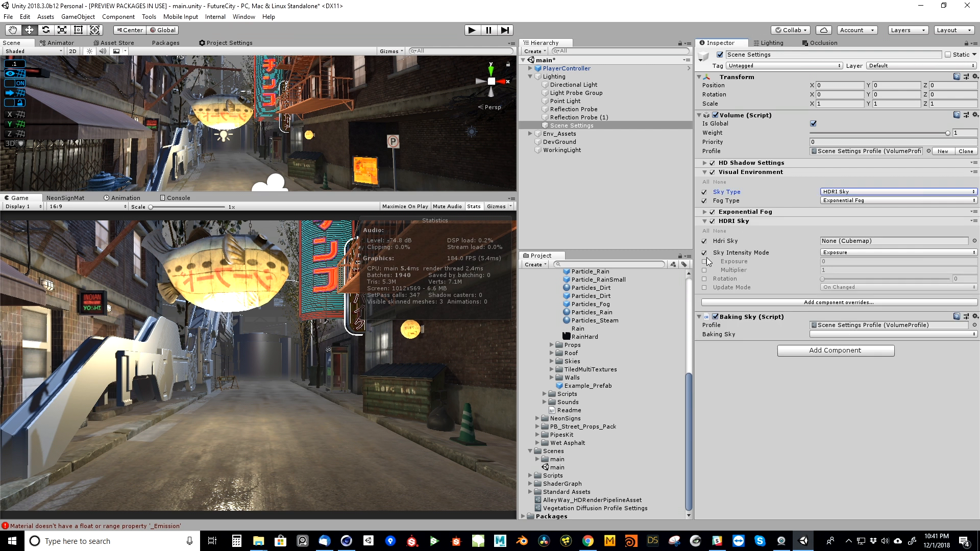
pyautogui.click(704, 261)
pyautogui.click(704, 270)
pyautogui.click(705, 279)
pyautogui.click(705, 287)
# - Search the cubemaps for "sky" and assign sky_night as the Hdri Sky
pyautogui.click(975, 241)
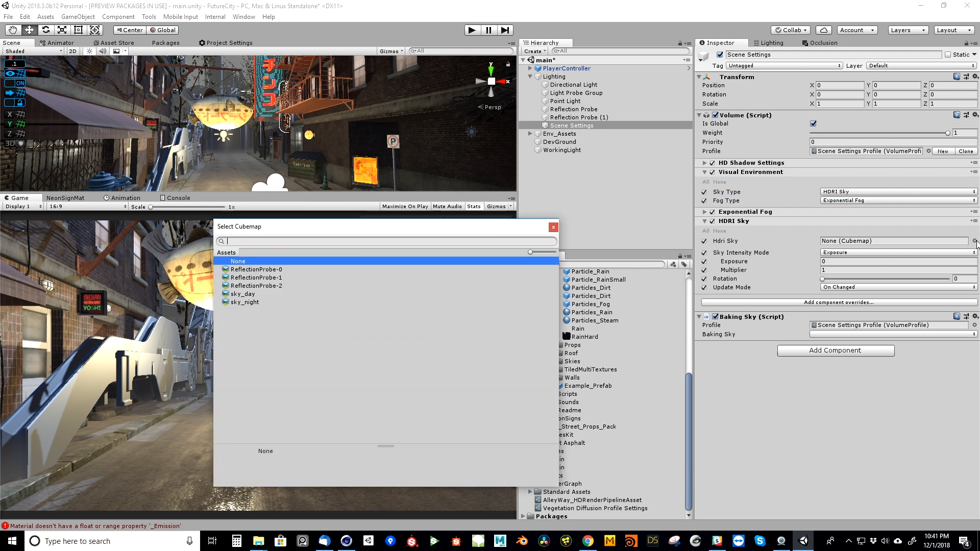
pyautogui.write('sky')
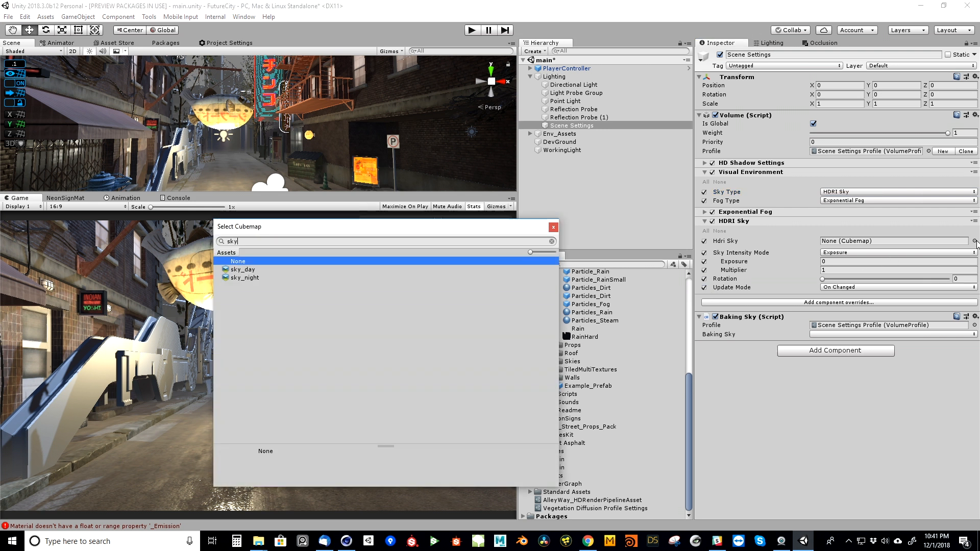
pyautogui.click(255, 279)
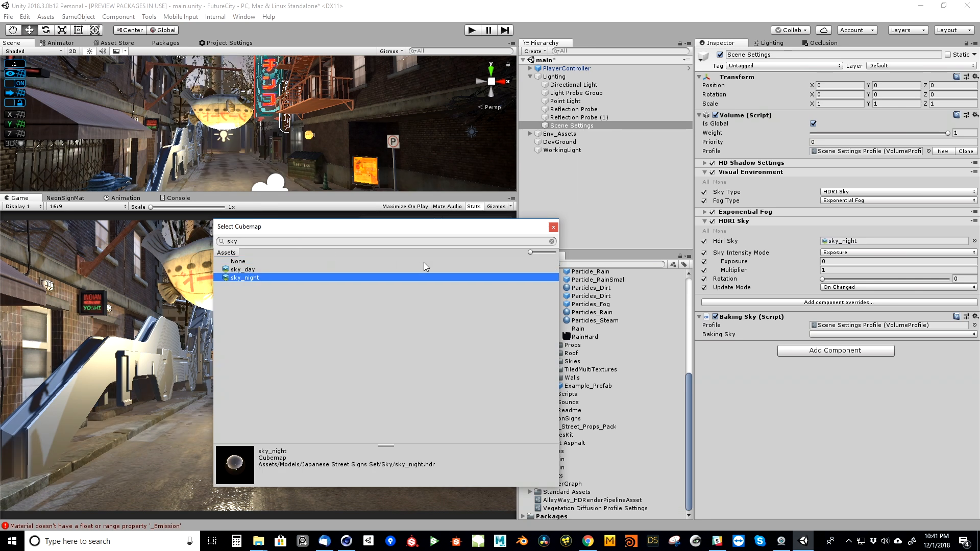
pyautogui.click(554, 229)
# - Darken the HDRI sky by lowering its exposure to -3.58 and its multiplier to 0.86
pyautogui.moveTo(384, 167); pyautogui.dragTo(385, 142, button='right')
pyautogui.press('w')
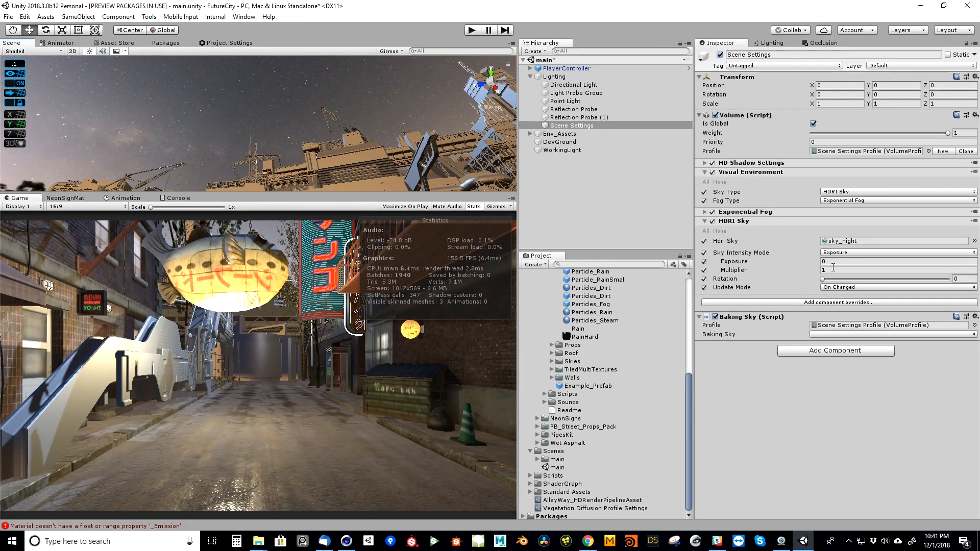
pyautogui.click(813, 265)
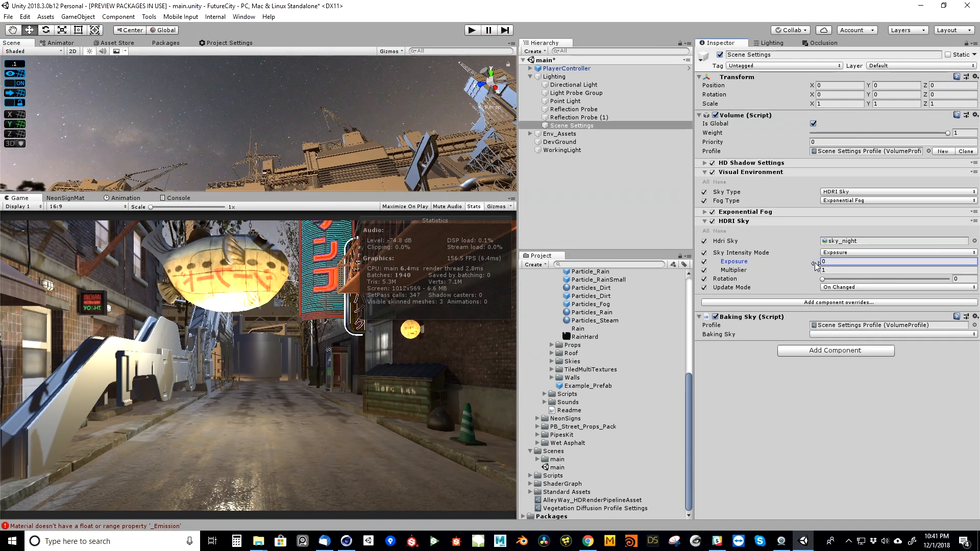
pyautogui.moveTo(812, 264); pyautogui.dragTo(784, 270)
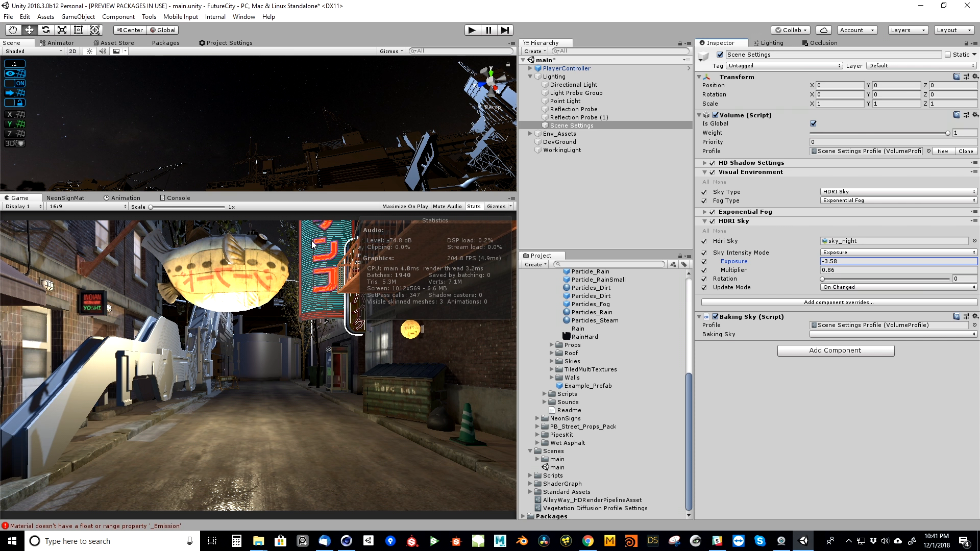
# - Run the scene in play mode to check the darkened night look of the alley, and stop it
pyautogui.moveTo(305, 156); pyautogui.dragTo(265, 130, button='right')
pyautogui.click(471, 30)
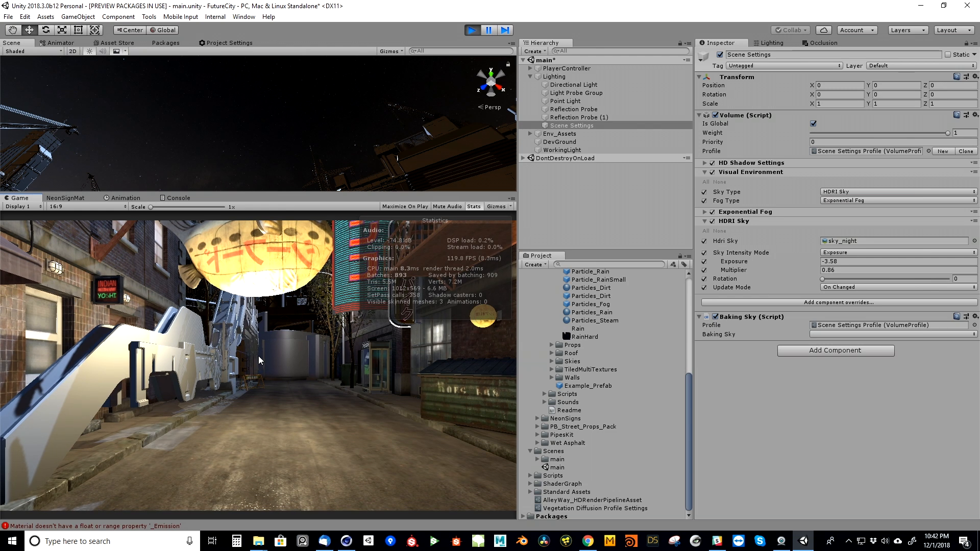
pyautogui.press('Escape')
pyautogui.click(470, 31)
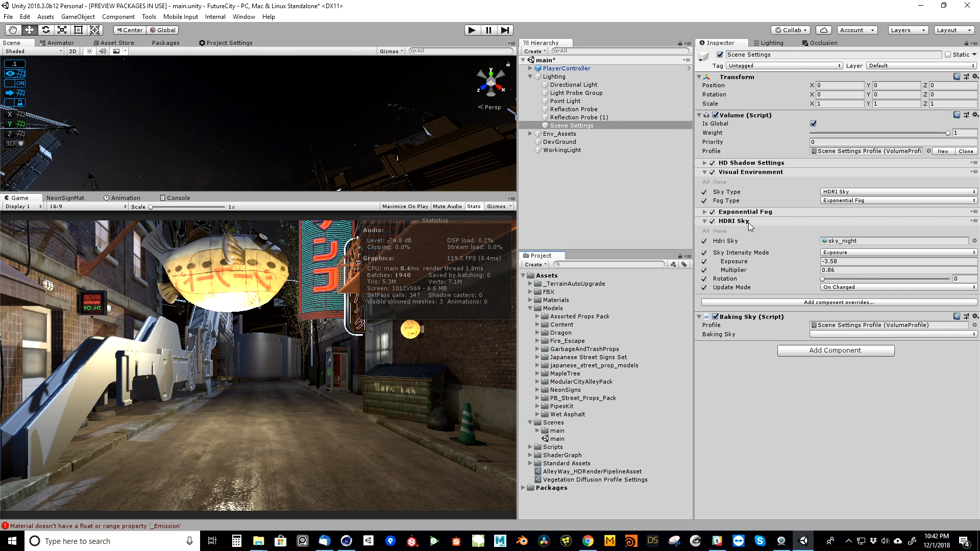
# - Add a Screen Space Reflection override to the volume and enable all six of its properties
pyautogui.click(841, 288)
pyautogui.click(786, 303)
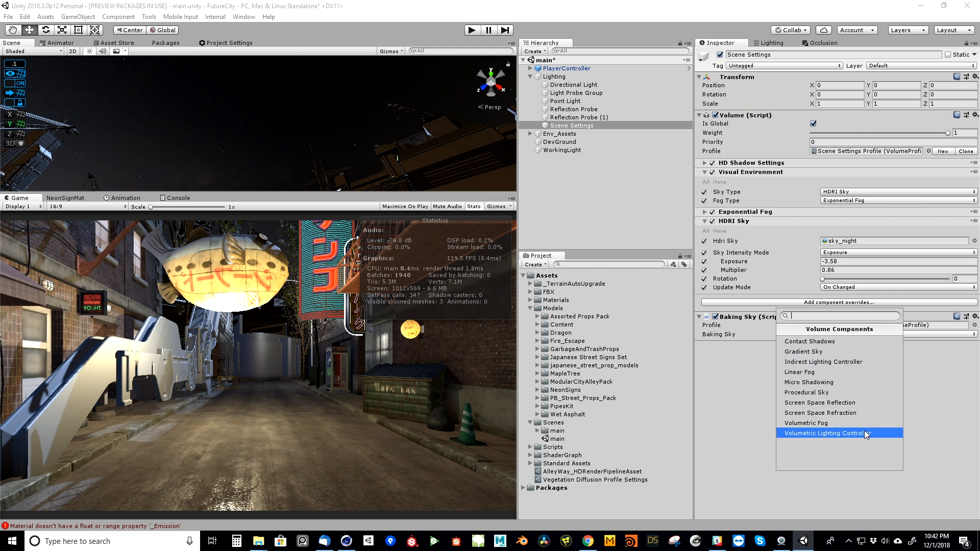
pyautogui.click(856, 404)
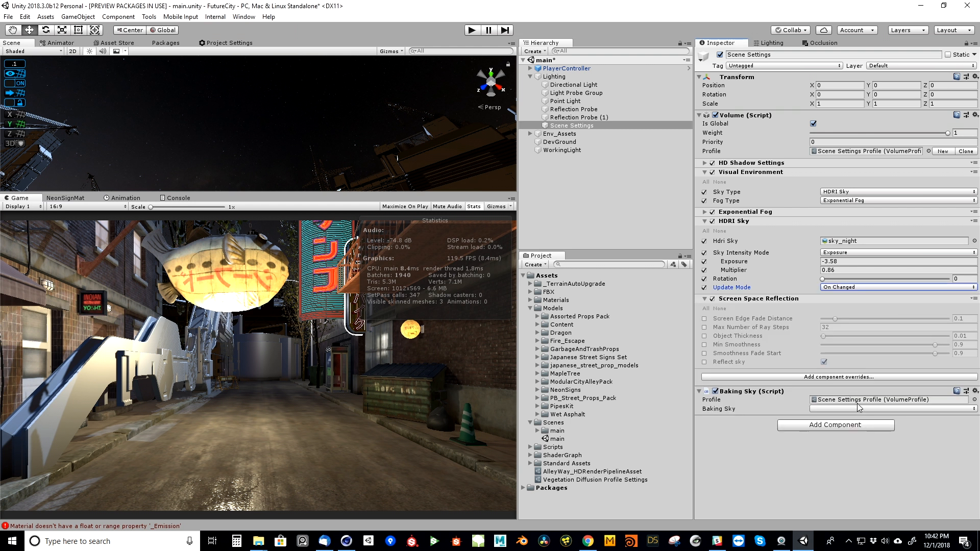
pyautogui.click(705, 319)
pyautogui.click(705, 327)
pyautogui.click(704, 336)
pyautogui.click(705, 345)
pyautogui.click(704, 353)
pyautogui.click(704, 361)
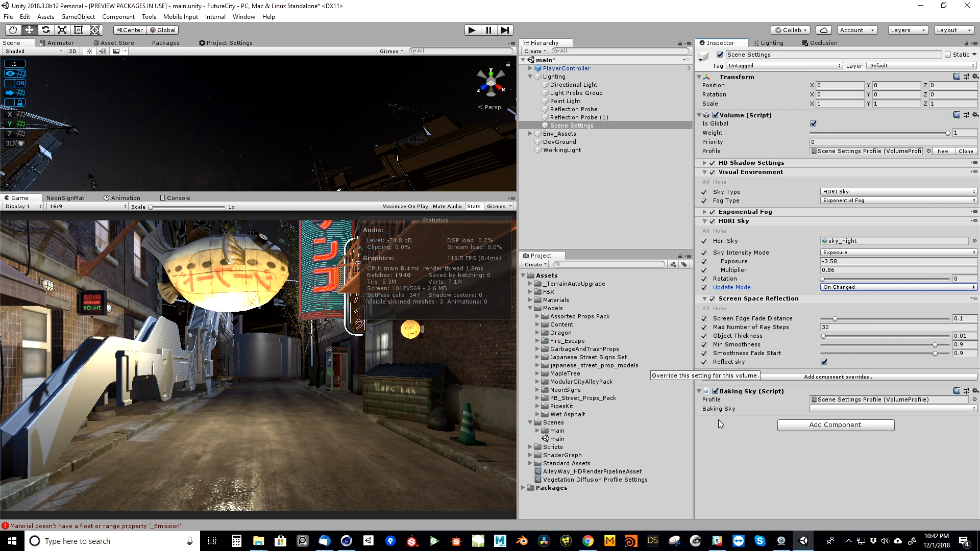
# - Enlarge the scene view, select a street floor piece in the alley and open its Floor_AsphaltRoad material
pyautogui.moveTo(310, 152); pyautogui.dragTo(281, 144, button='right')
pyautogui.click(281, 156)
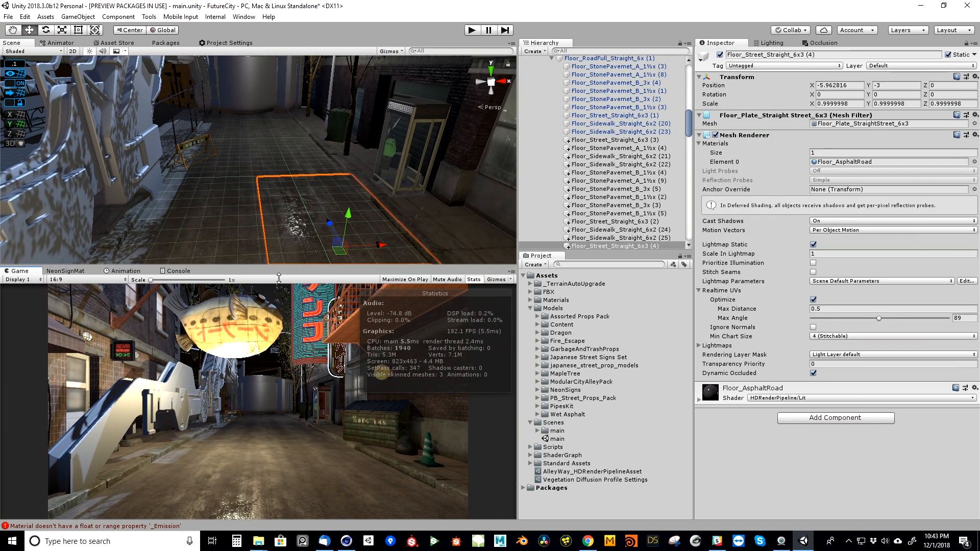
pyautogui.moveTo(283, 194); pyautogui.dragTo(284, 302)
pyautogui.moveTo(320, 254)
pyautogui.mouseDown(button='right')
pyautogui.moveTo(330, 261)
pyautogui.moveTo(306, 257)
pyautogui.mouseUp(button='right')
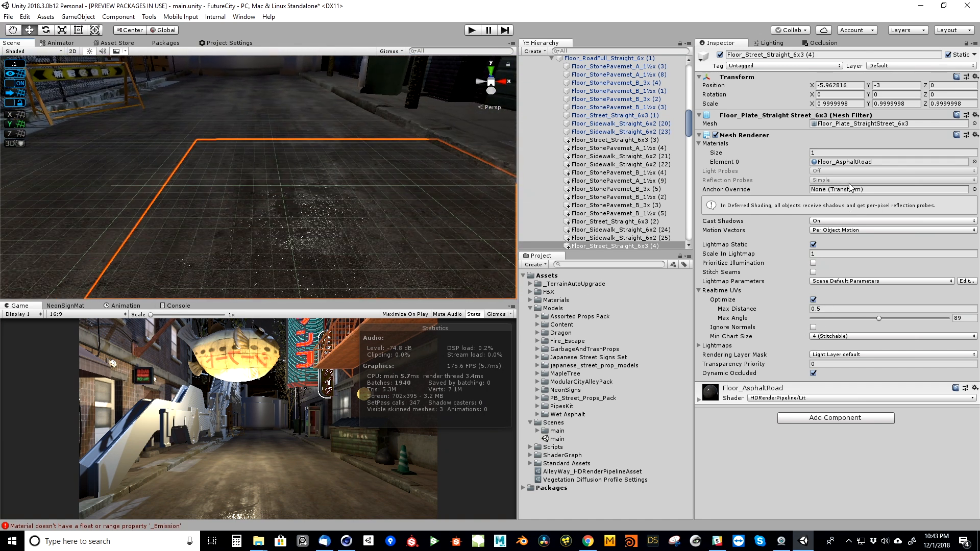
pyautogui.click(839, 163)
pyautogui.click(610, 455)
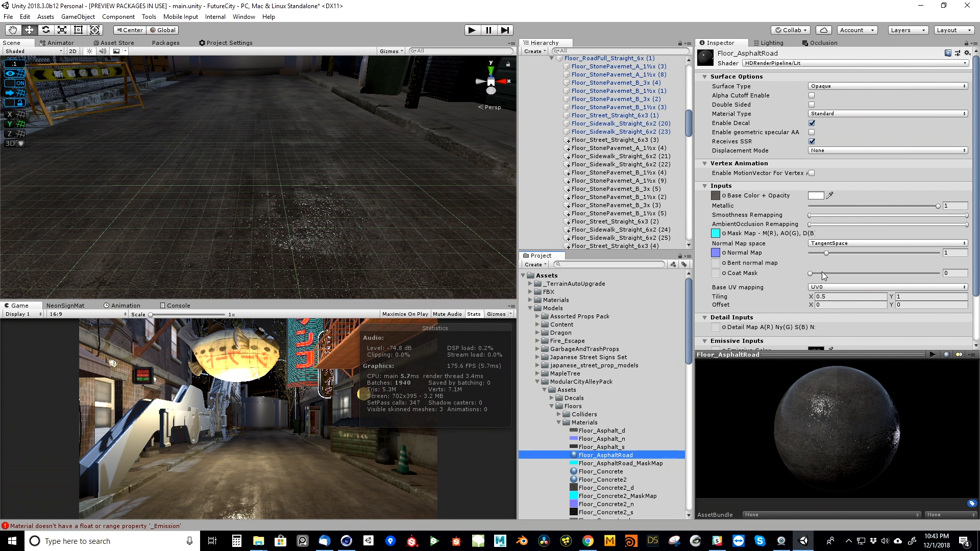
# - Set the Floor_AsphaltRoad normal map strength to 0 and raise the smoothness remapping minimum to about 80% of its range
pyautogui.moveTo(827, 255); pyautogui.dragTo(809, 254)
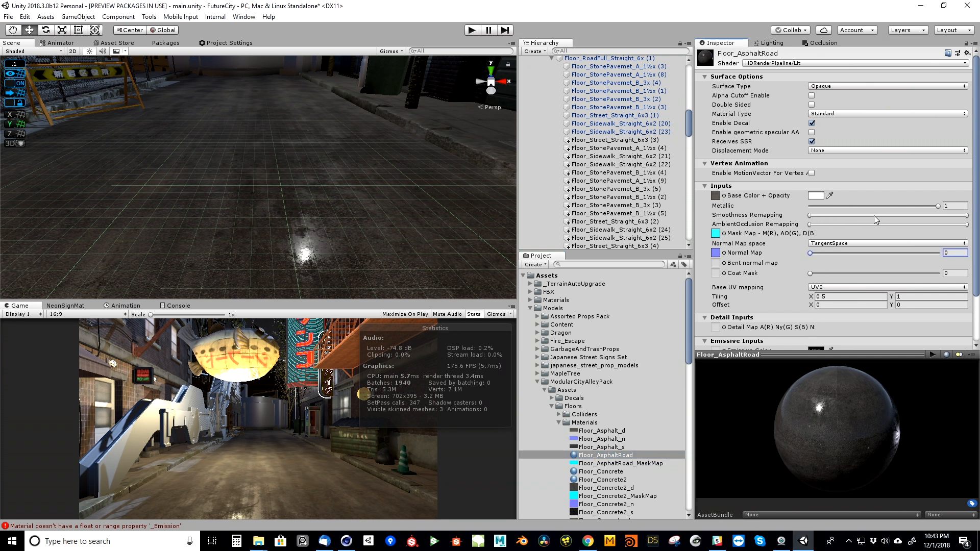
pyautogui.moveTo(809, 215); pyautogui.dragTo(934, 215)
pyautogui.moveTo(374, 242)
pyautogui.keyDown('alt'); pyautogui.mouseDown()
pyautogui.moveTo(372, 225)
pyautogui.moveTo(371, 235)
pyautogui.mouseUp(); pyautogui.keyUp('alt')
pyautogui.keyDown('alt'); pyautogui.moveTo(318, 183); pyautogui.dragTo(214, 151); pyautogui.keyUp('alt')
pyautogui.keyDown('alt'); pyautogui.moveTo(214, 151); pyautogui.dragTo(405, 173, button='right'); pyautogui.keyUp('alt')
pyautogui.keyDown('alt'); pyautogui.moveTo(405, 173); pyautogui.dragTo(285, 173); pyautogui.keyUp('alt')
pyautogui.keyDown('alt'); pyautogui.moveTo(176, 157); pyautogui.dragTo(180, 174, button='right'); pyautogui.keyUp('alt')
pyautogui.keyDown('alt'); pyautogui.moveTo(179, 174); pyautogui.dragTo(277, 194, button='middle'); pyautogui.keyUp('alt')
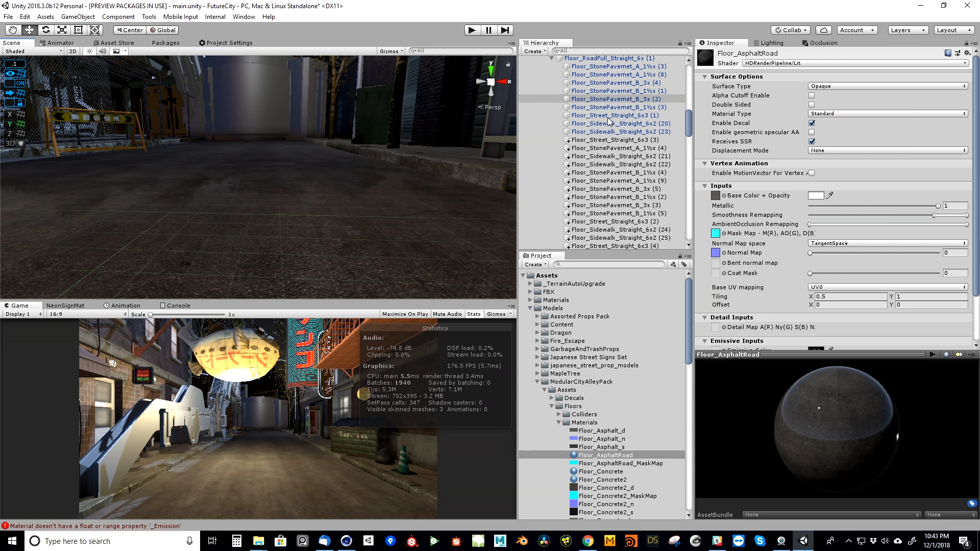
# - Collapse the Static group in the hierarchy and rebake Reflection Probe (1) under Lighting
pyautogui.scroll(10, 537, 105)
pyautogui.click(536, 106)
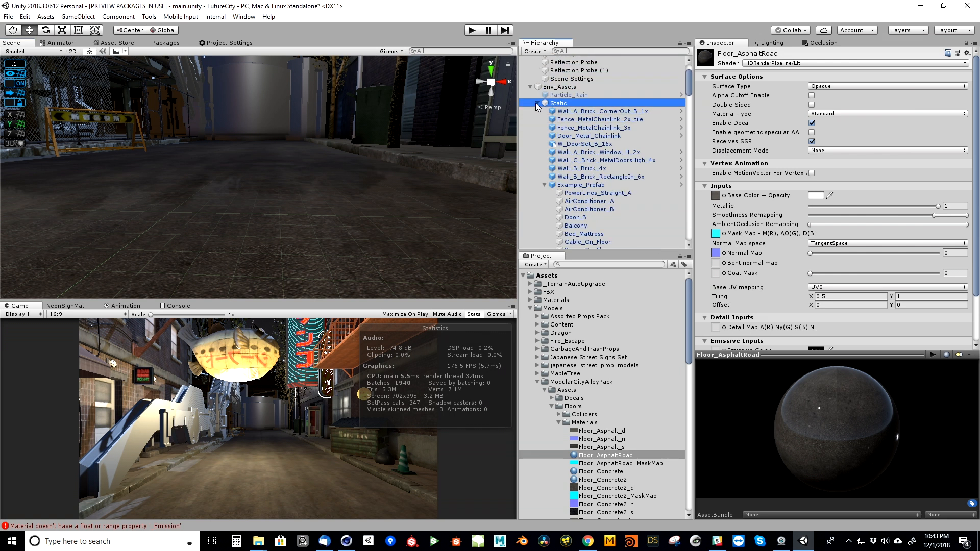
pyautogui.click(538, 108)
pyautogui.click(537, 104)
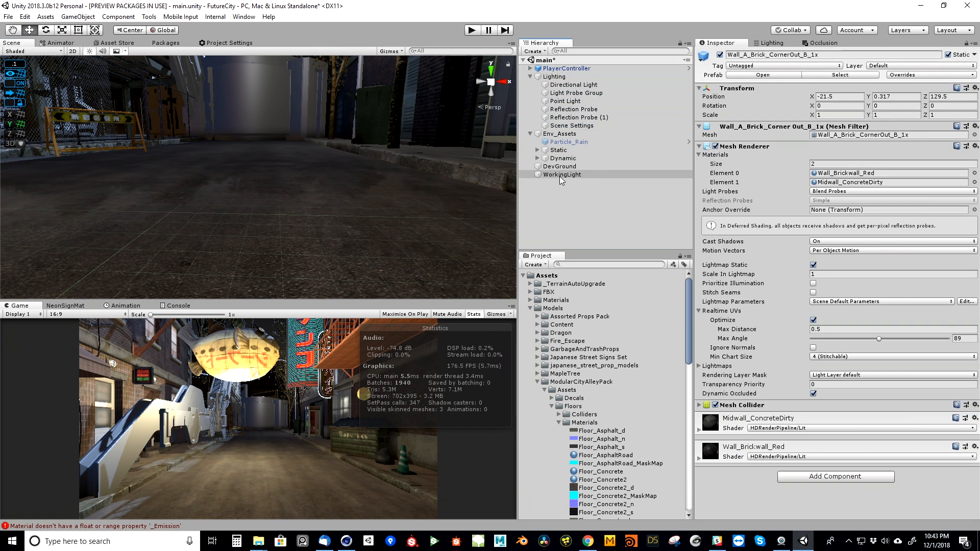
pyautogui.click(582, 109)
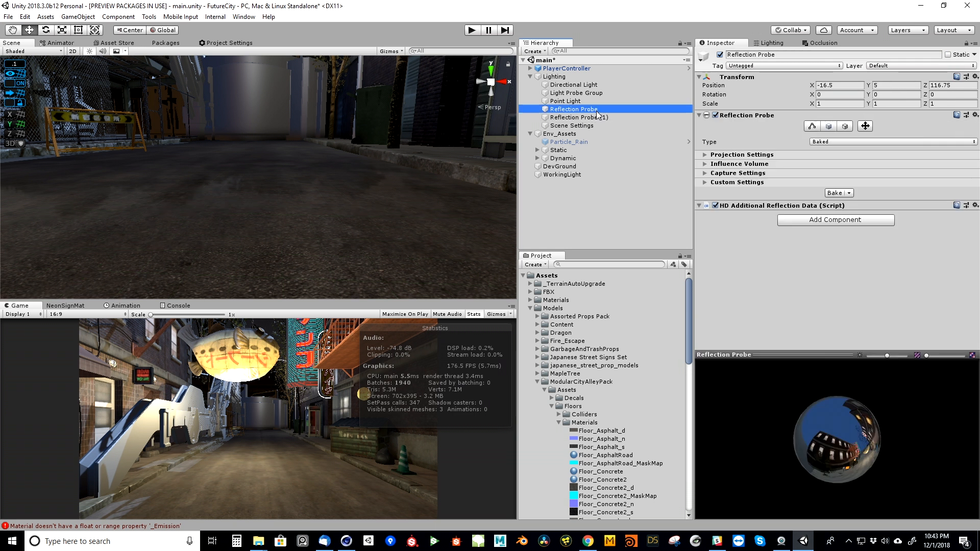
pyautogui.click(592, 118)
pyautogui.moveTo(814, 438); pyautogui.dragTo(797, 409)
pyautogui.click(834, 193)
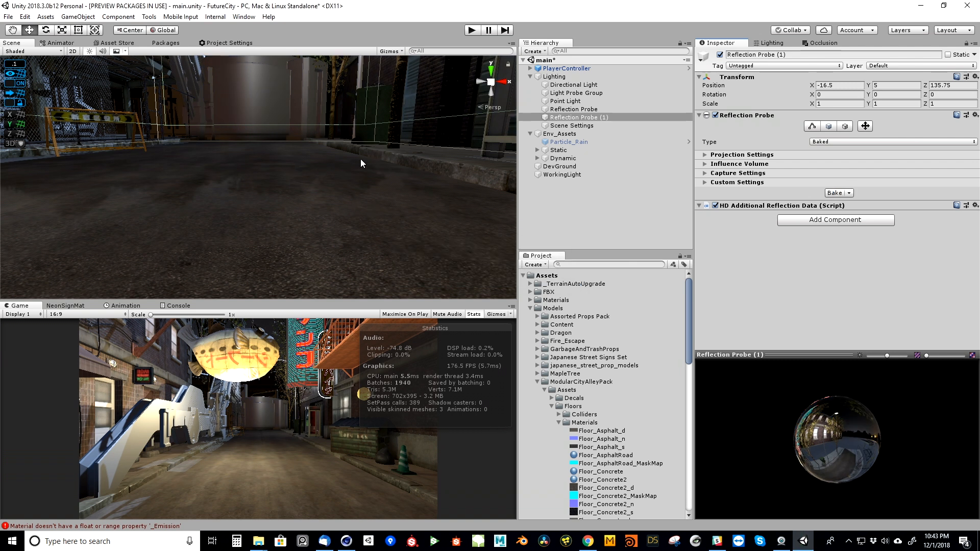
# - Select the first Reflection Probe under Lighting and rebake it
pyautogui.moveTo(246, 175); pyautogui.dragTo(240, 143, button='right')
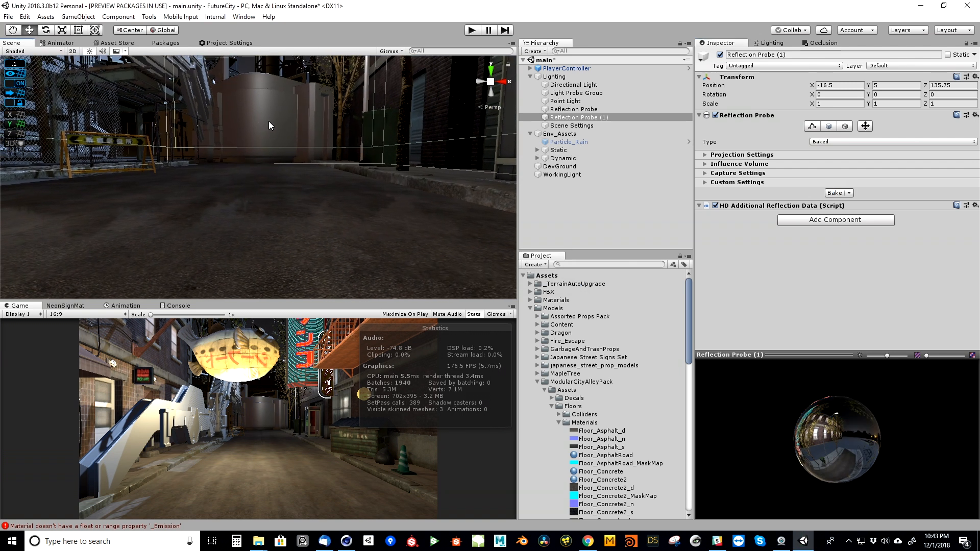
pyautogui.click(574, 109)
pyautogui.click(835, 193)
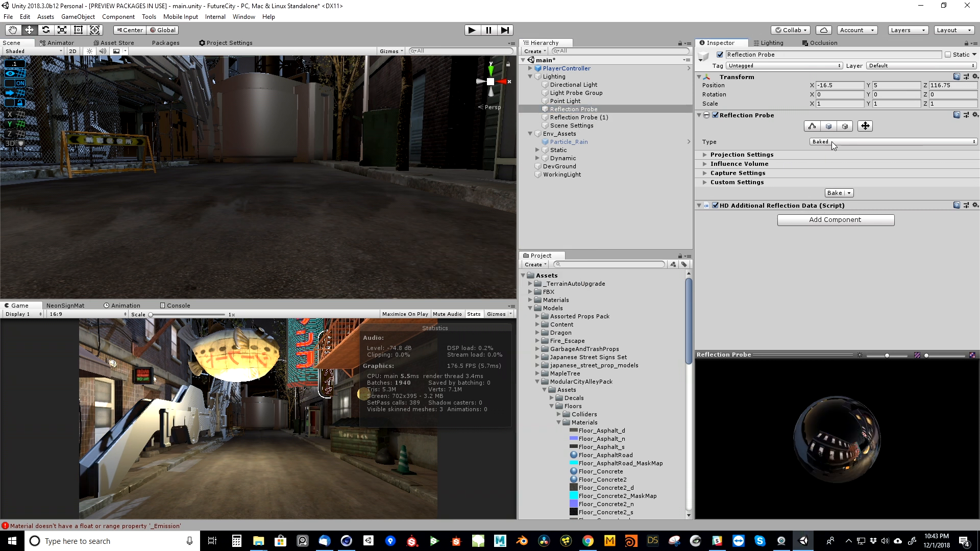
# - Select Reflection Probe (1) and show its volume editing handles in the alley
pyautogui.click(574, 117)
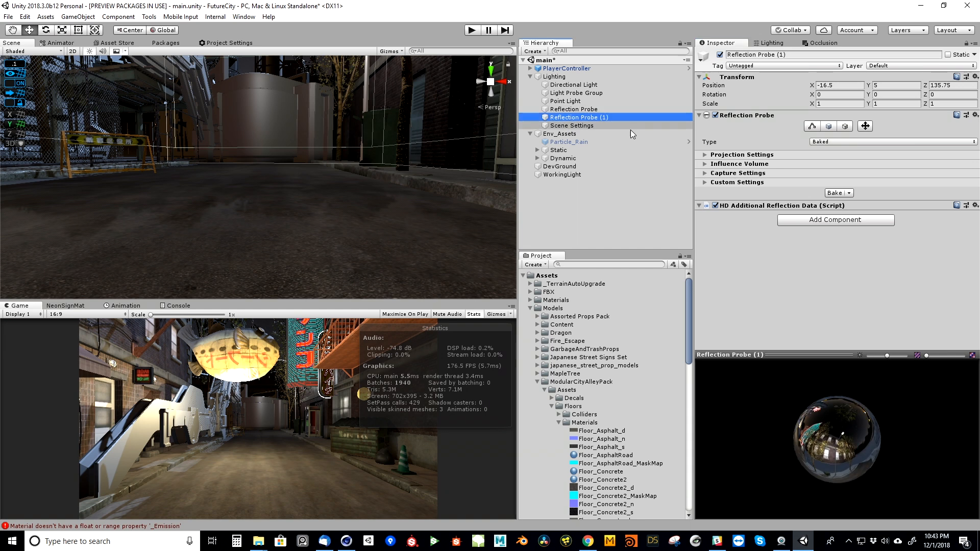
pyautogui.click(813, 127)
pyautogui.press('s')
pyautogui.moveTo(335, 168); pyautogui.dragTo(298, 170, button='right')
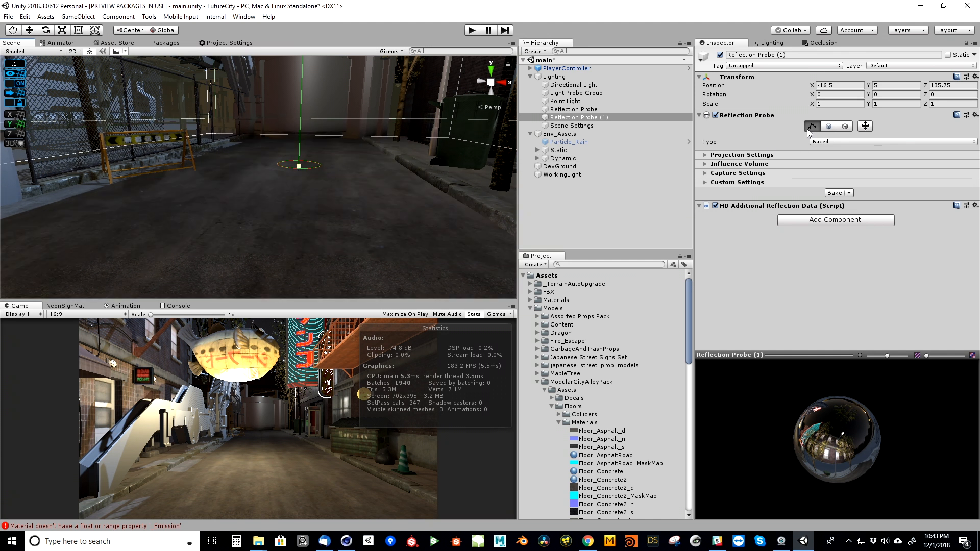
pyautogui.moveTo(308, 170); pyautogui.dragTo(276, 144, button='right')
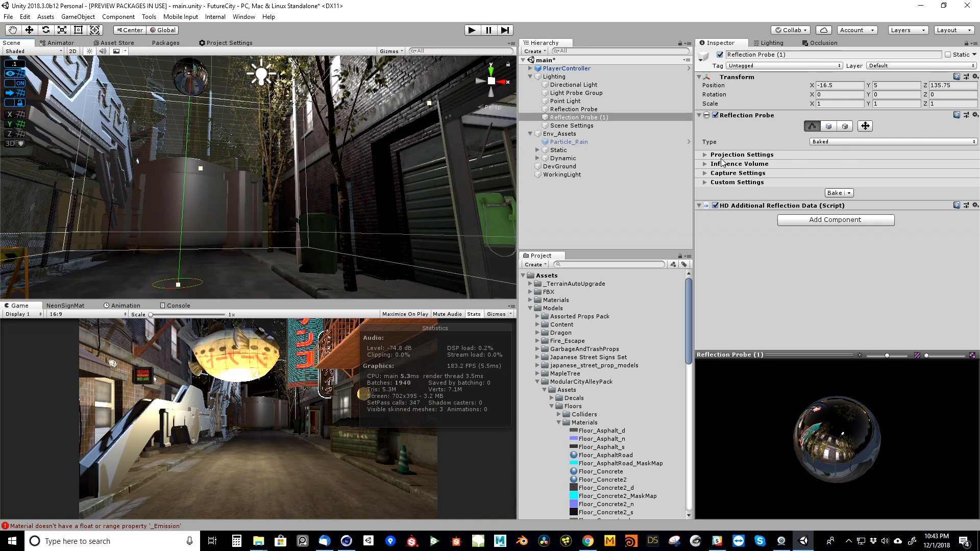
# - Examine the projection, influence volume, capture and custom settings of Reflection Probe (1)
pyautogui.click(744, 158)
pyautogui.click(745, 157)
pyautogui.click(743, 165)
pyautogui.click(743, 166)
pyautogui.click(738, 174)
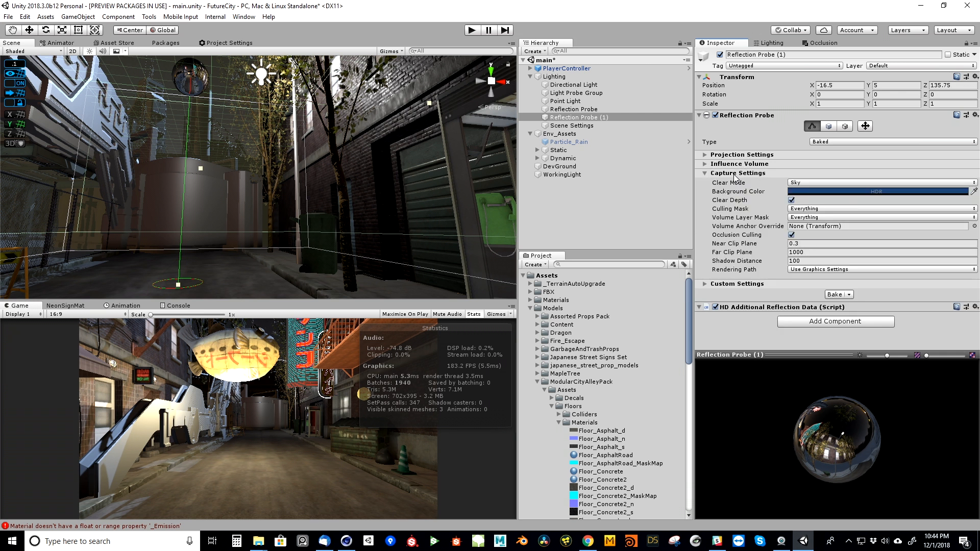
pyautogui.click(800, 183)
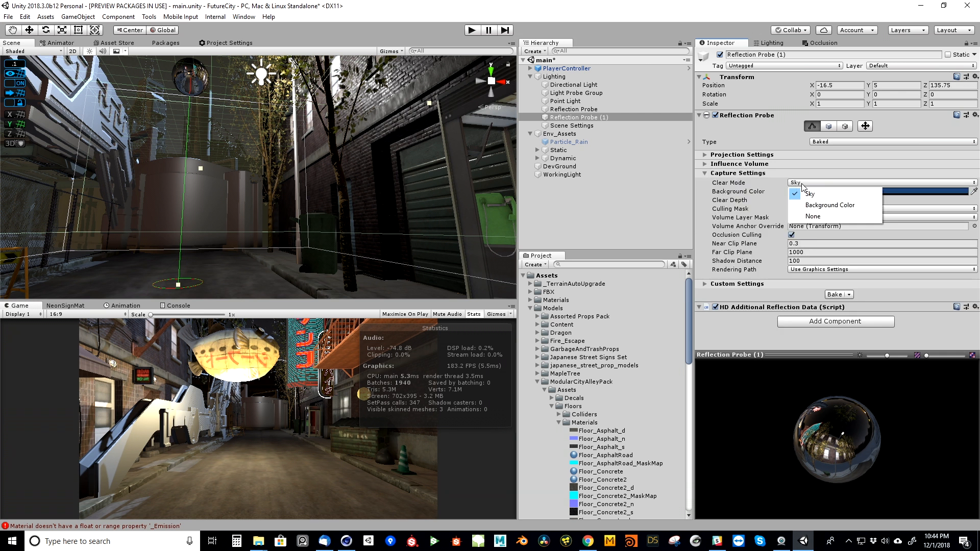
pyautogui.click(735, 177)
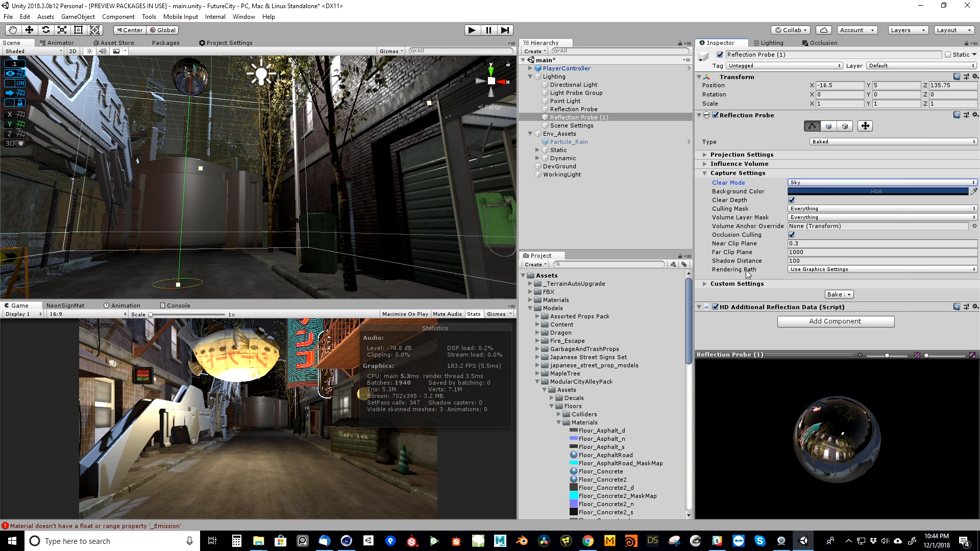
pyautogui.click(736, 174)
pyautogui.click(730, 185)
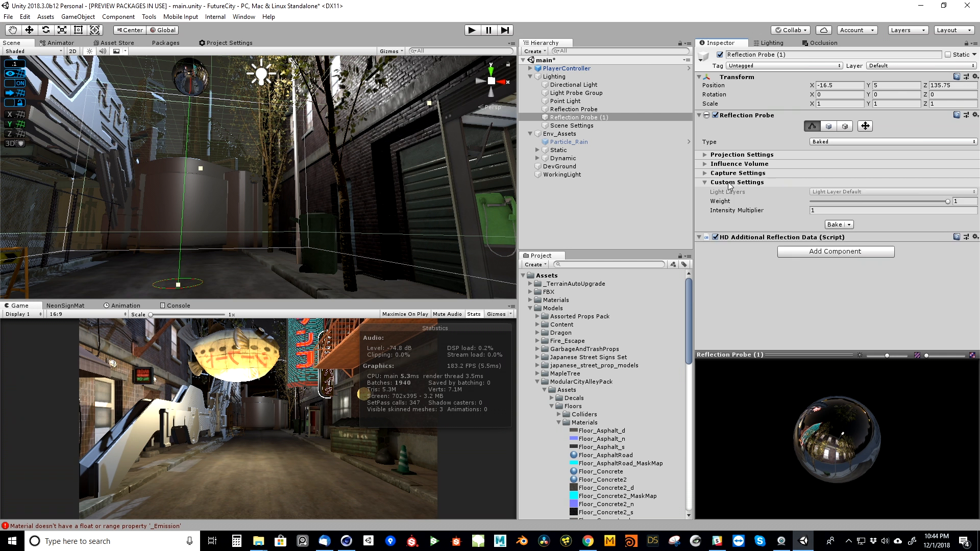
pyautogui.click(730, 185)
# - Try an Intensity Multiplier of 7.35 in the custom settings of Reflection Probe (1), and undo it
pyautogui.click(735, 182)
pyautogui.moveTo(735, 215); pyautogui.dragTo(844, 225)
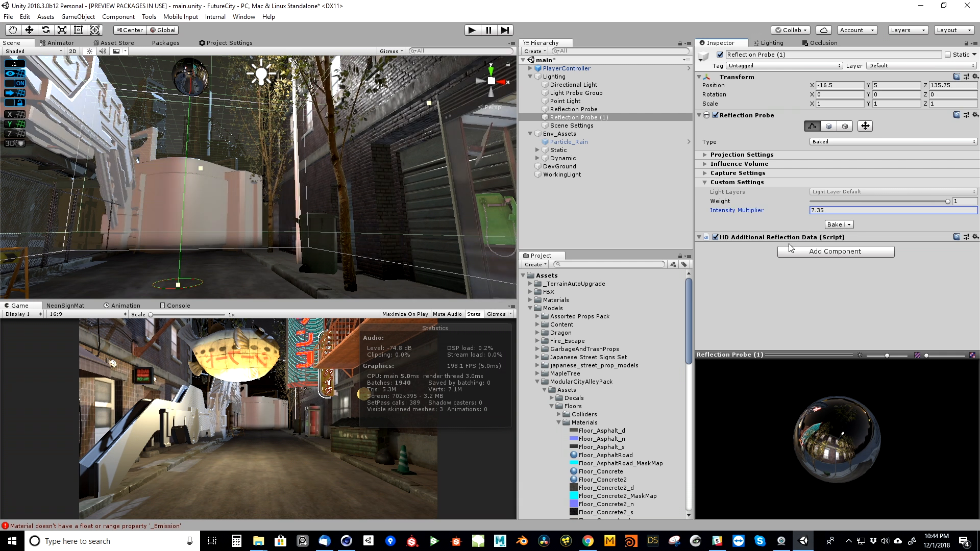
pyautogui.hotkey('ctrl', 'z')
# - Collapse the probe's custom settings and turn off its volume editing mode
pyautogui.click(738, 182)
pyautogui.click(743, 154)
pyautogui.click(743, 155)
pyautogui.keyDown('alt'); pyautogui.moveTo(272, 206); pyautogui.dragTo(291, 243); pyautogui.keyUp('alt')
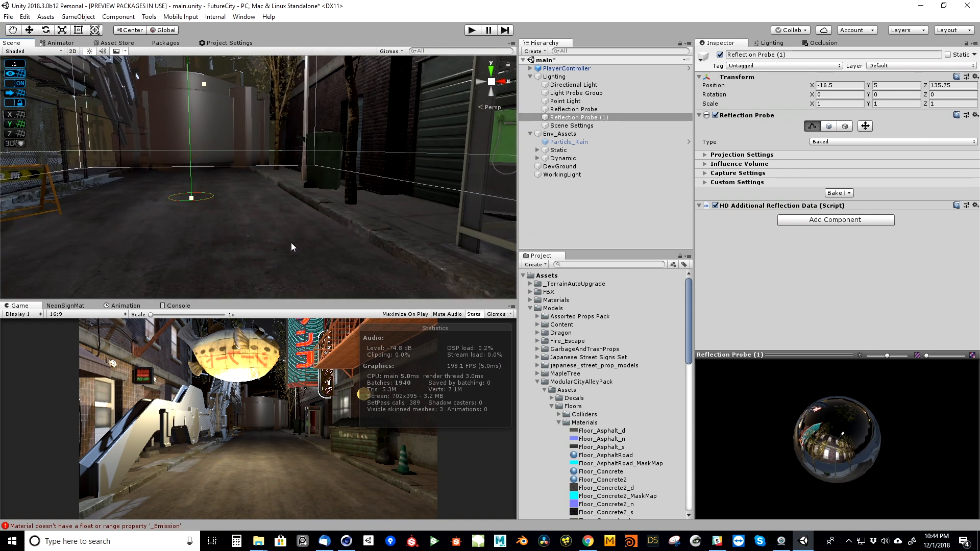
pyautogui.click(805, 125)
pyautogui.press('s')
pyautogui.moveTo(279, 198); pyautogui.dragTo(376, 233, button='right')
pyautogui.press('w')
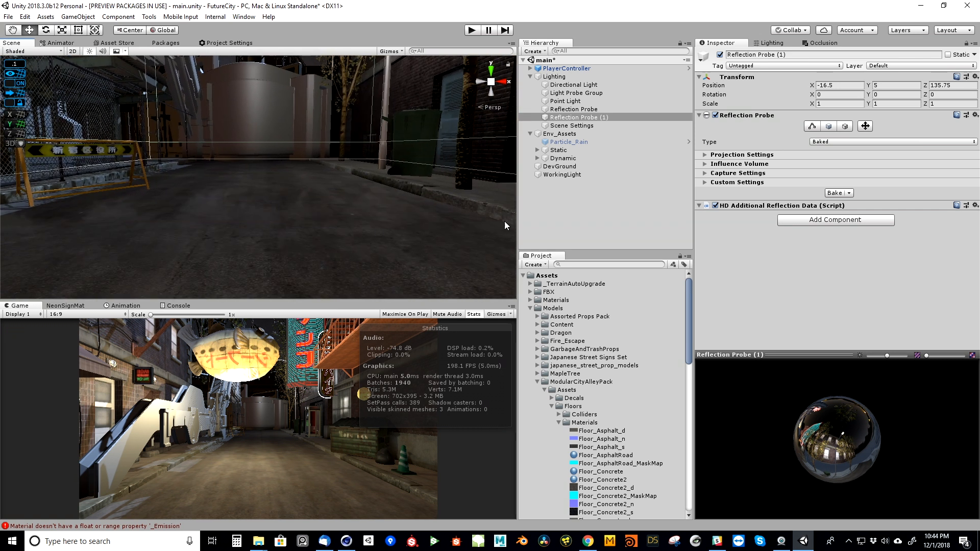
# - Select a street floor piece on the alley road and open its Floor_AsphaltRoad material
pyautogui.click(225, 234)
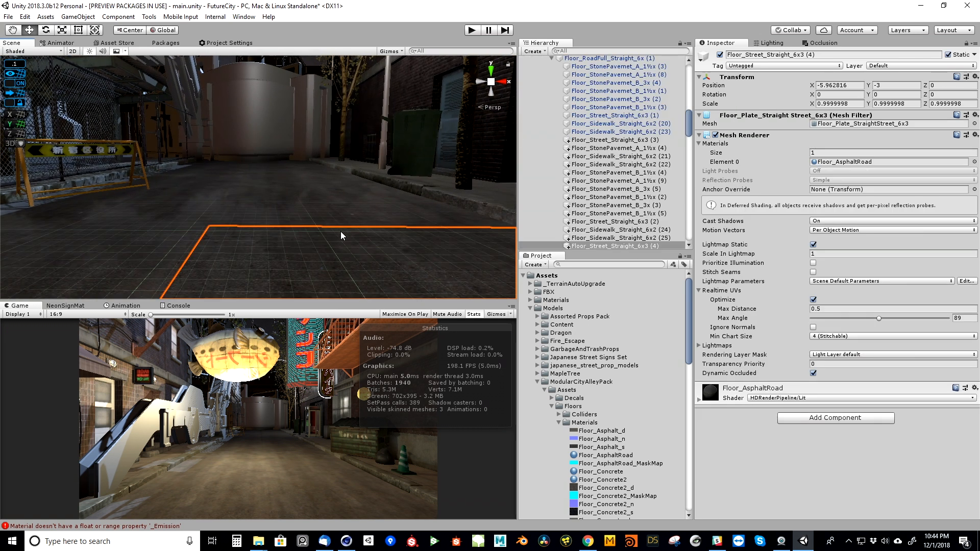
pyautogui.click(835, 162)
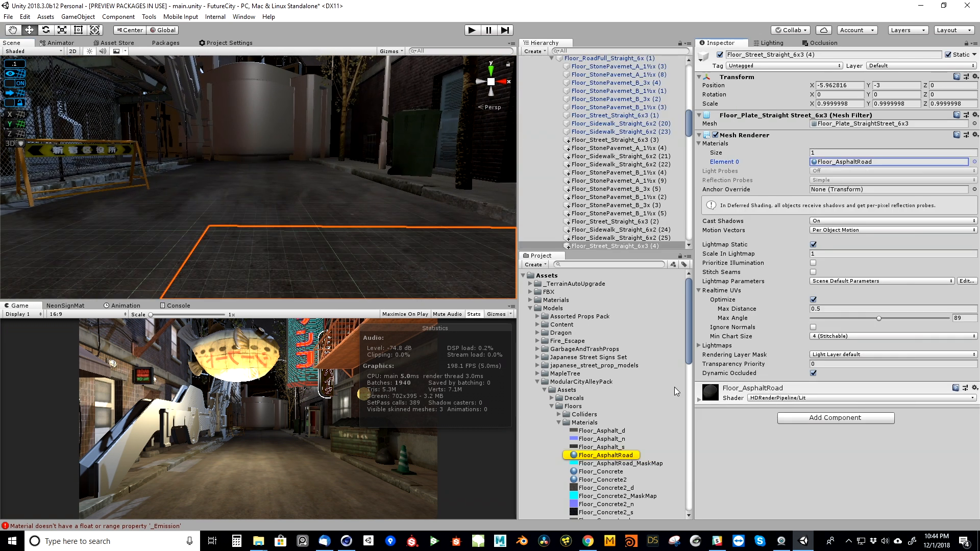
pyautogui.click(610, 455)
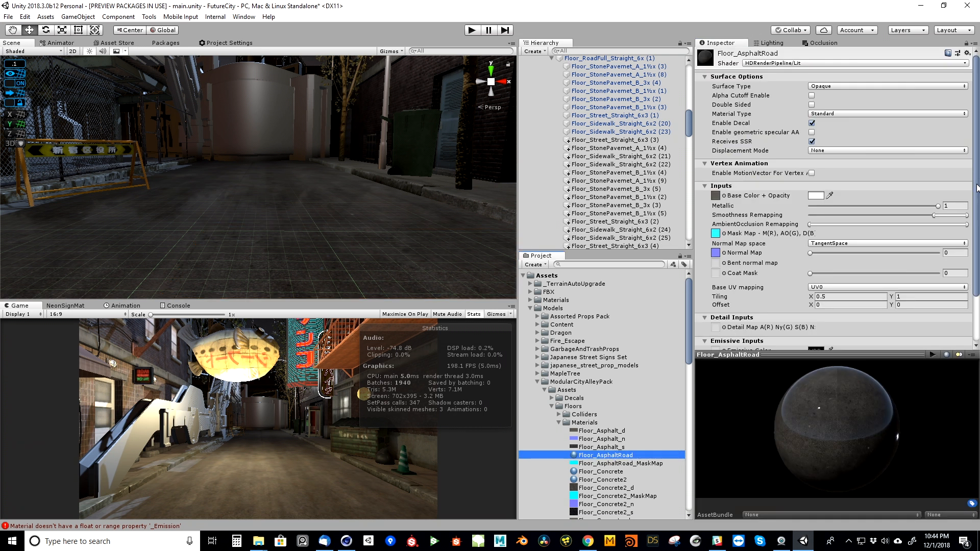
# - Try both extremes of the Floor_AsphaltRoad ambient occlusion remapping, locate its mask map texture, and restore the full remapping range
pyautogui.moveTo(809, 224); pyautogui.dragTo(965, 225)
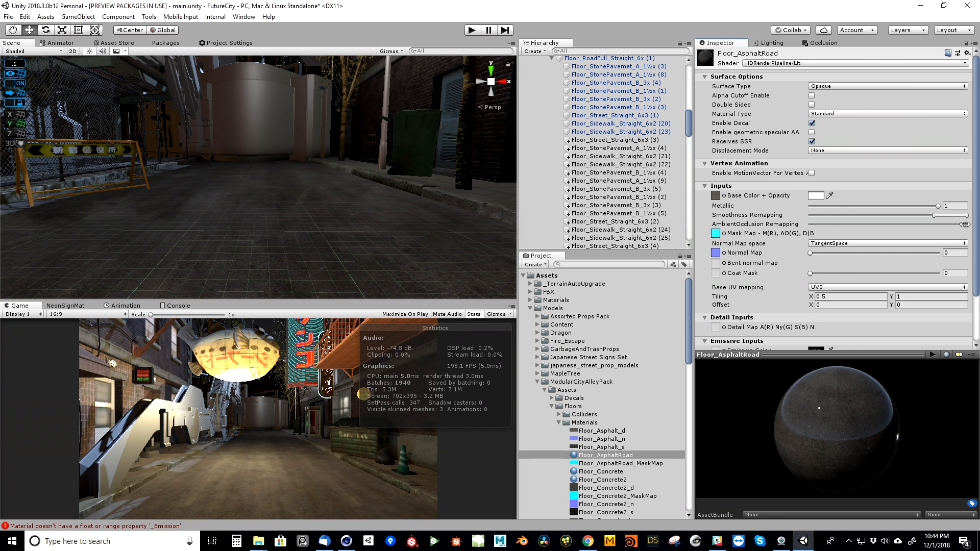
pyautogui.hotkey('ctrl', 'z')
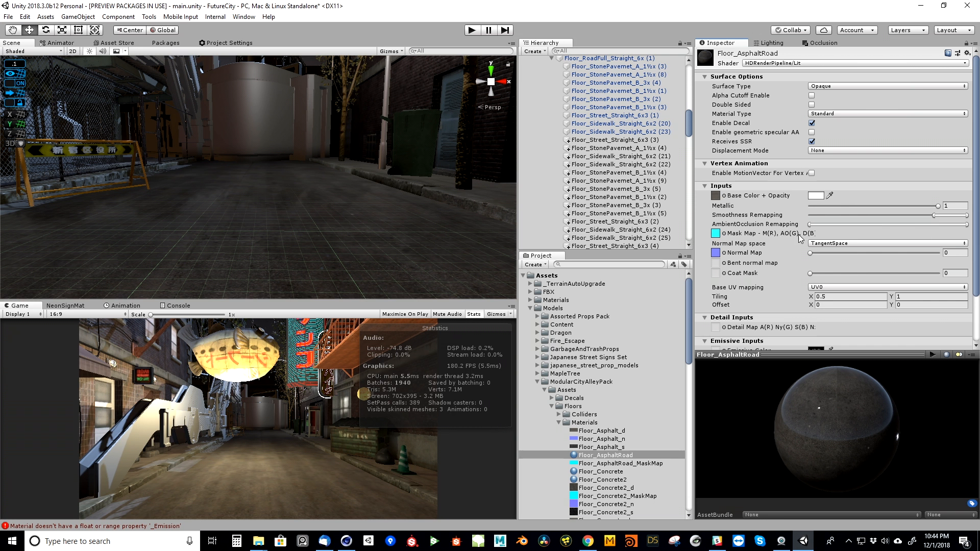
pyautogui.moveTo(966, 223); pyautogui.dragTo(789, 228)
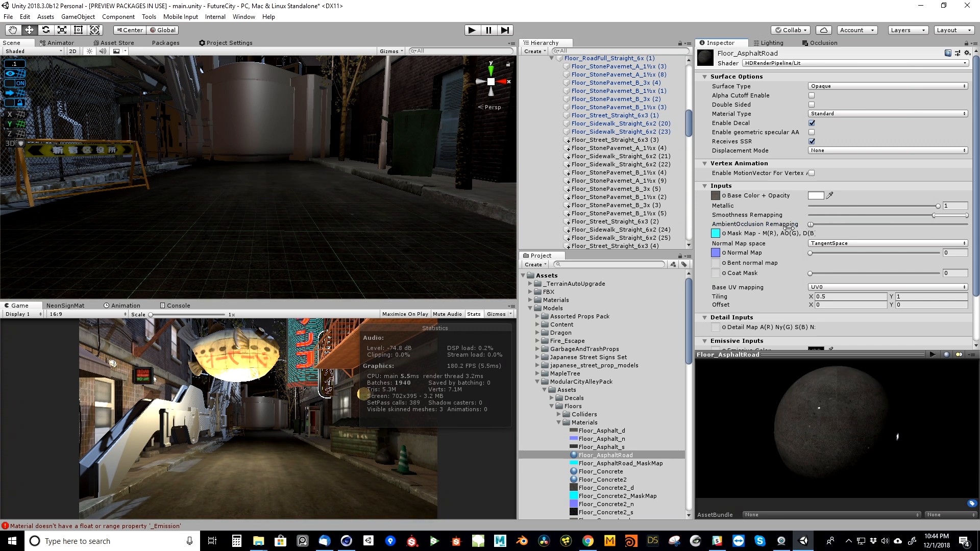
pyautogui.hotkey('ctrl', 'z')
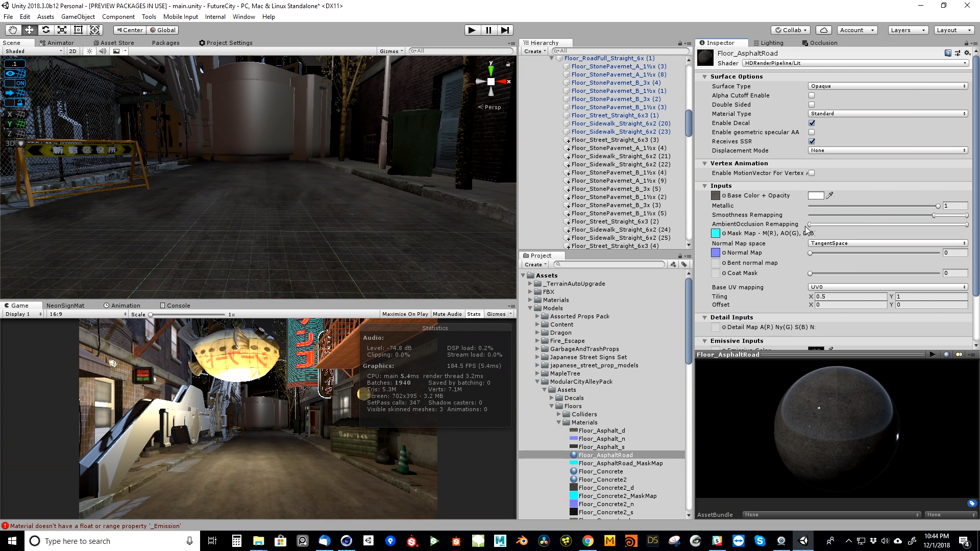
pyautogui.moveTo(808, 225); pyautogui.dragTo(965, 225)
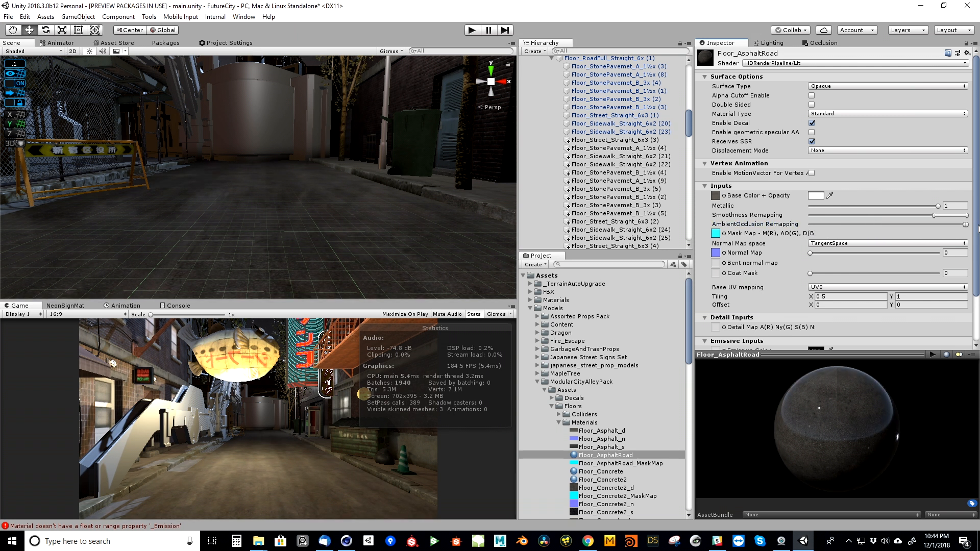
pyautogui.click(716, 233)
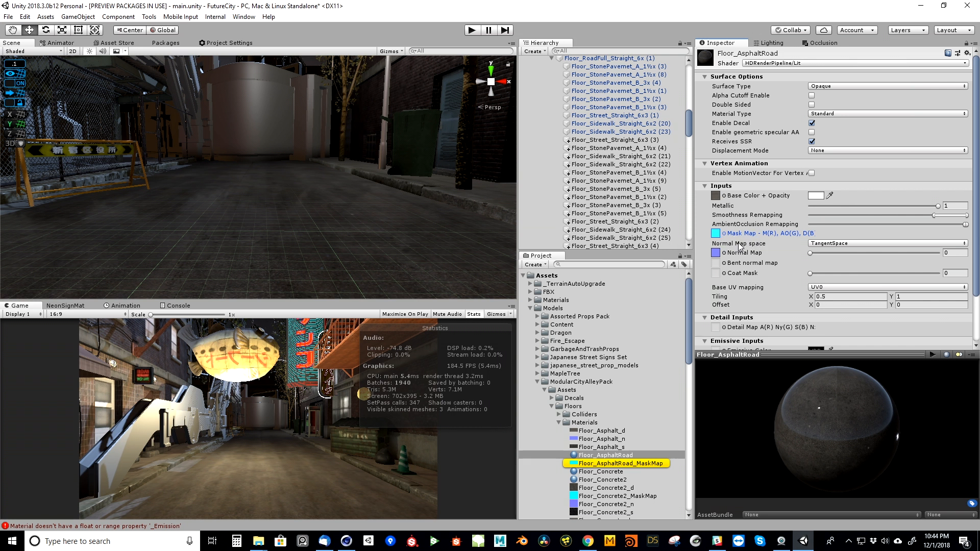
pyautogui.moveTo(963, 226); pyautogui.dragTo(808, 225)
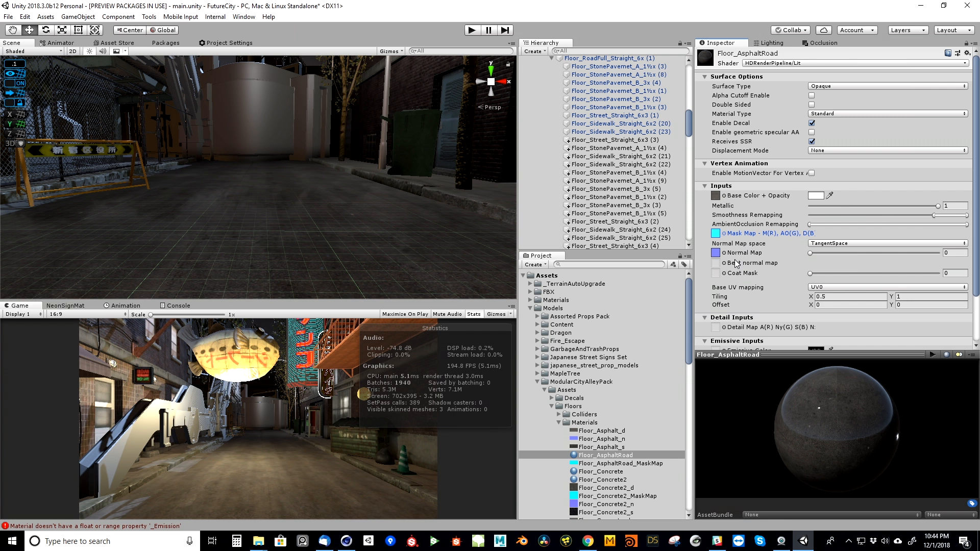
# - Collapse the Models folder and enable SSR in the supported features of AlleyWay_HDRenderPipelineAsset
pyautogui.moveTo(976, 245); pyautogui.dragTo(975, 224)
pyautogui.click(531, 309)
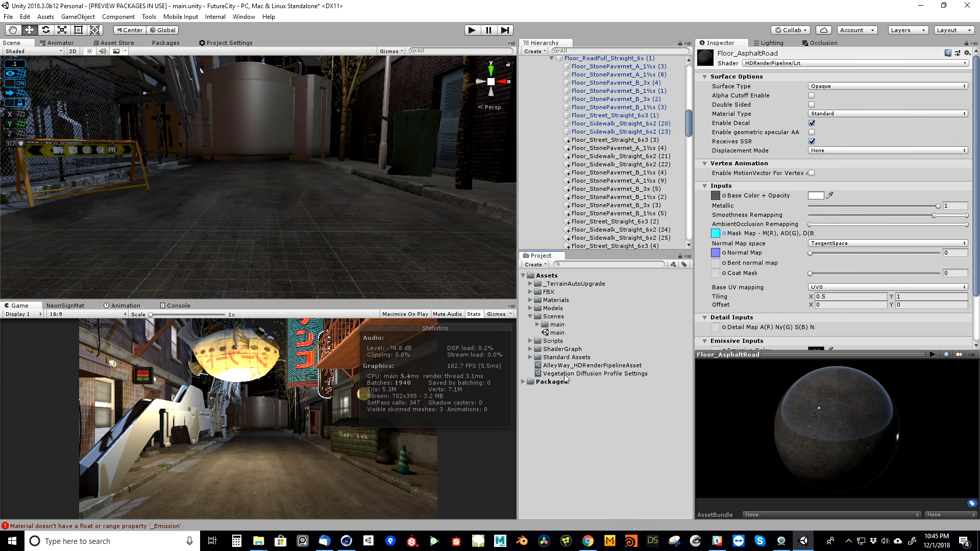
pyautogui.click(566, 375)
pyautogui.click(568, 366)
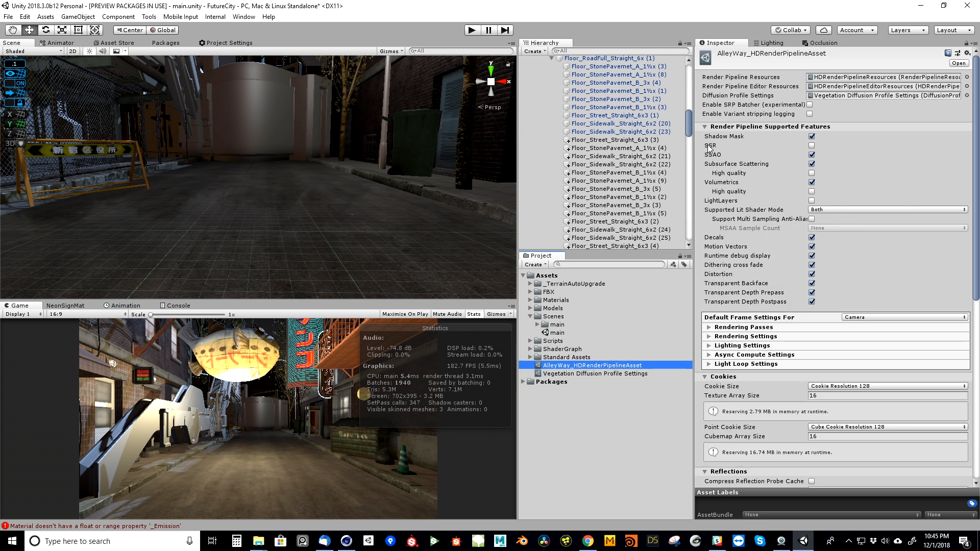
pyautogui.click(814, 147)
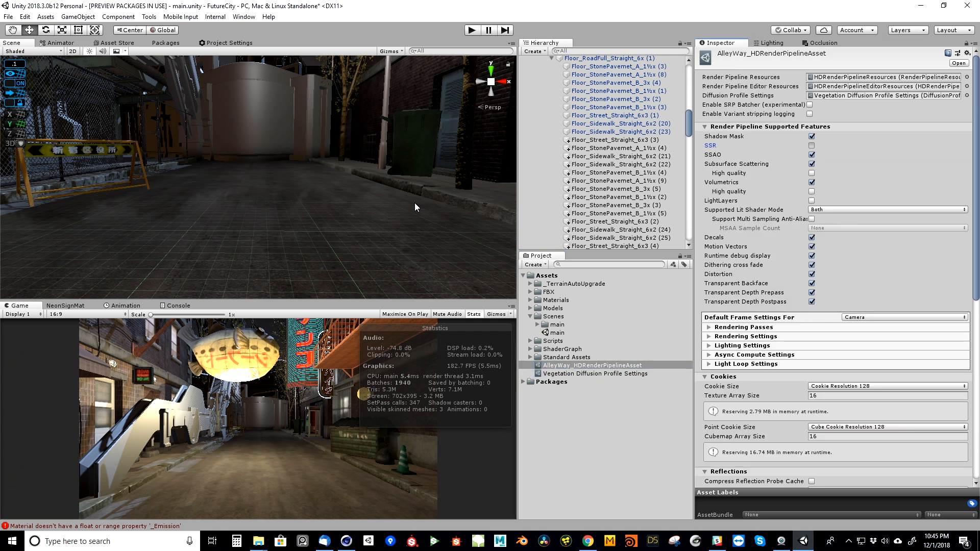
# - Collapse the Static and Env_Assets groups in the hierarchy and open Scene Settings under Lighting
pyautogui.moveTo(689, 115); pyautogui.dragTo(689, 74)
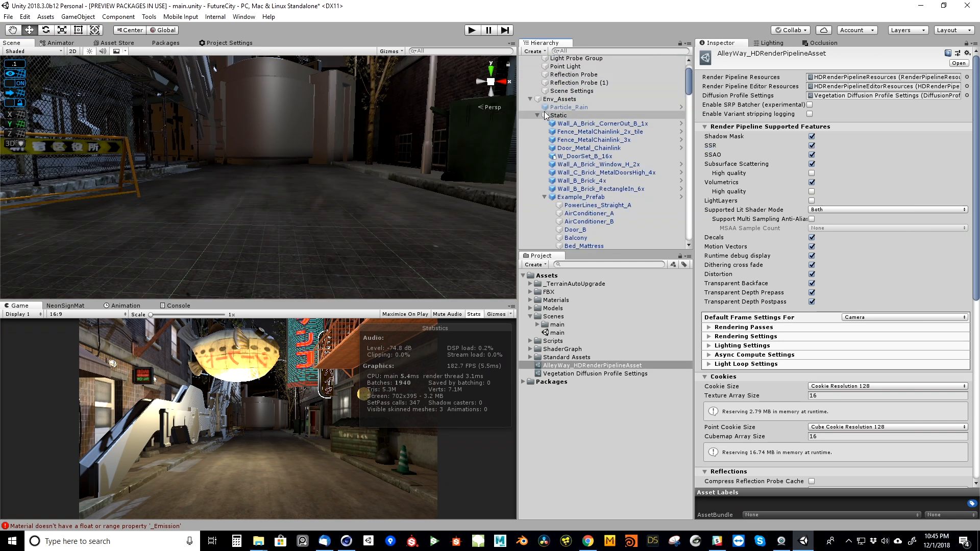
pyautogui.click(542, 113)
pyautogui.click(537, 115)
pyautogui.click(531, 139)
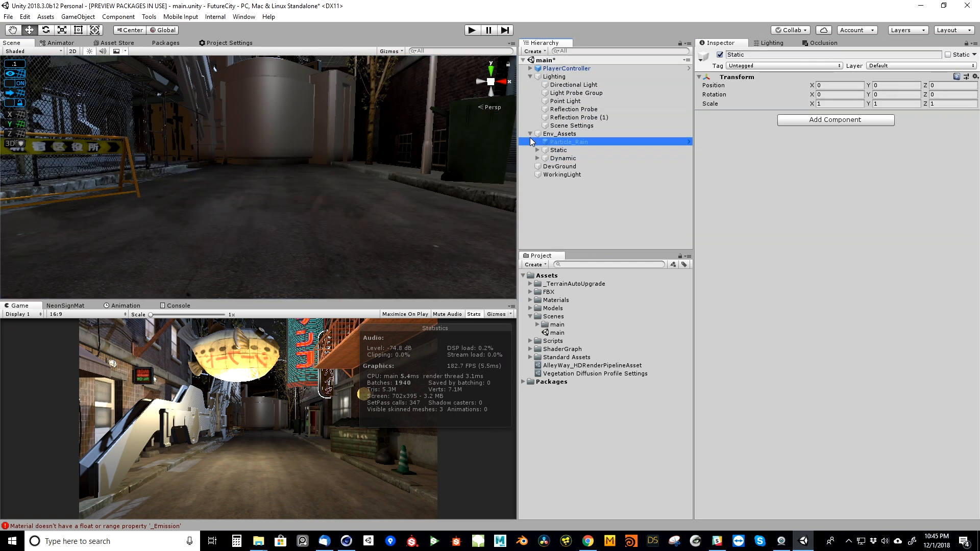
pyautogui.click(530, 134)
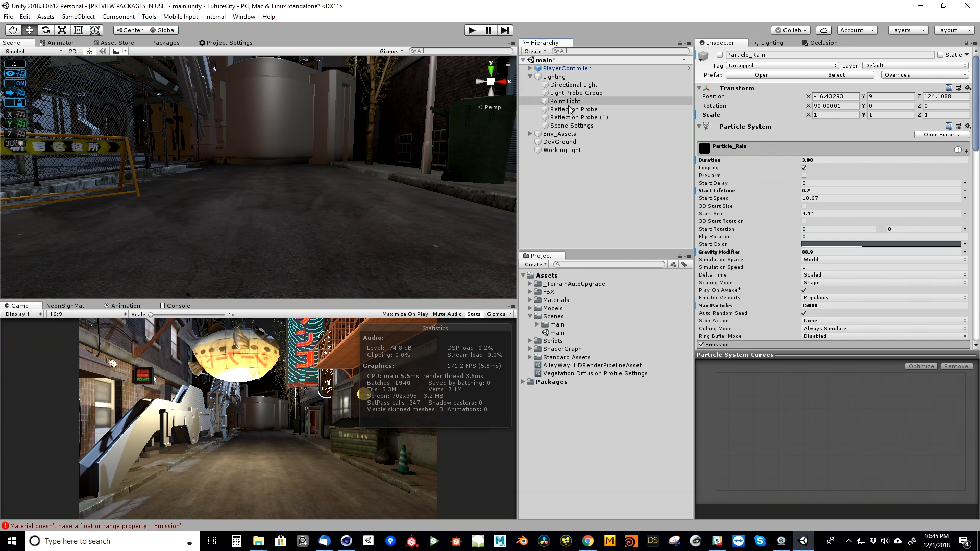
pyautogui.click(567, 126)
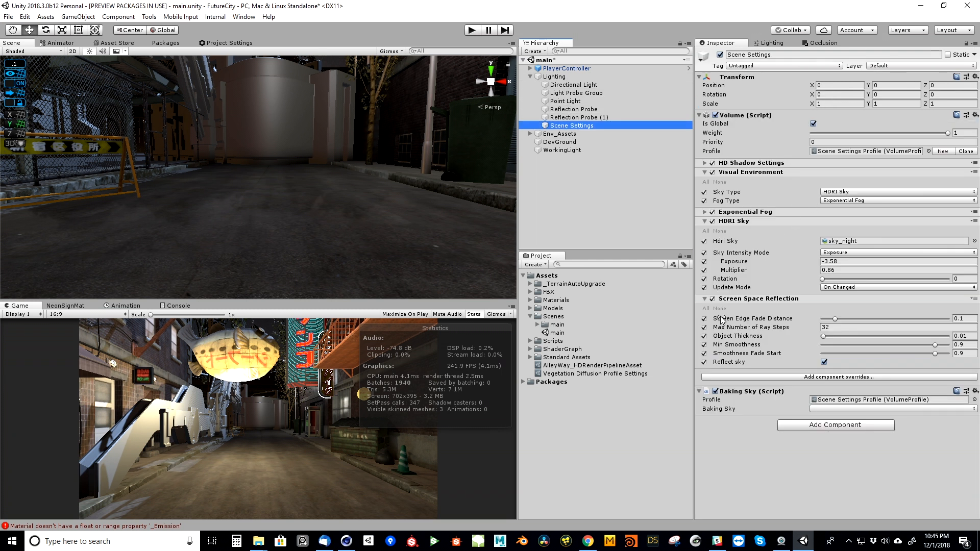
# - Switch the Screen Space Reflection override off and on to compare the reflections on the alley road
pyautogui.click(713, 299)
pyautogui.click(713, 299)
pyautogui.click(712, 300)
pyautogui.click(713, 299)
pyautogui.press('s')
pyautogui.moveTo(402, 213); pyautogui.dragTo(402, 213, button='right')
pyautogui.moveTo(273, 134); pyautogui.dragTo(274, 130, button='right')
pyautogui.press('w')
pyautogui.moveTo(274, 179)
pyautogui.mouseDown(button='right')
pyautogui.moveTo(254, 187)
pyautogui.moveTo(266, 175)
pyautogui.mouseUp(button='right')
pyautogui.press('w')
pyautogui.press('s')
pyautogui.press('w')
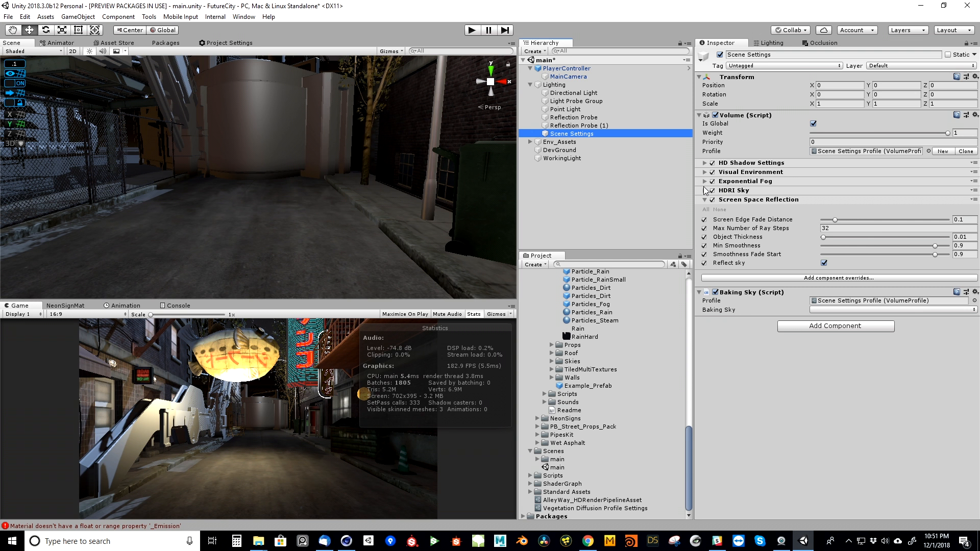
# - Clear the selection and collapse the Models, Materials and Scenes folders in the project assets
pyautogui.click(624, 199)
pyautogui.moveTo(688, 438); pyautogui.dragTo(688, 273)
pyautogui.click(538, 406)
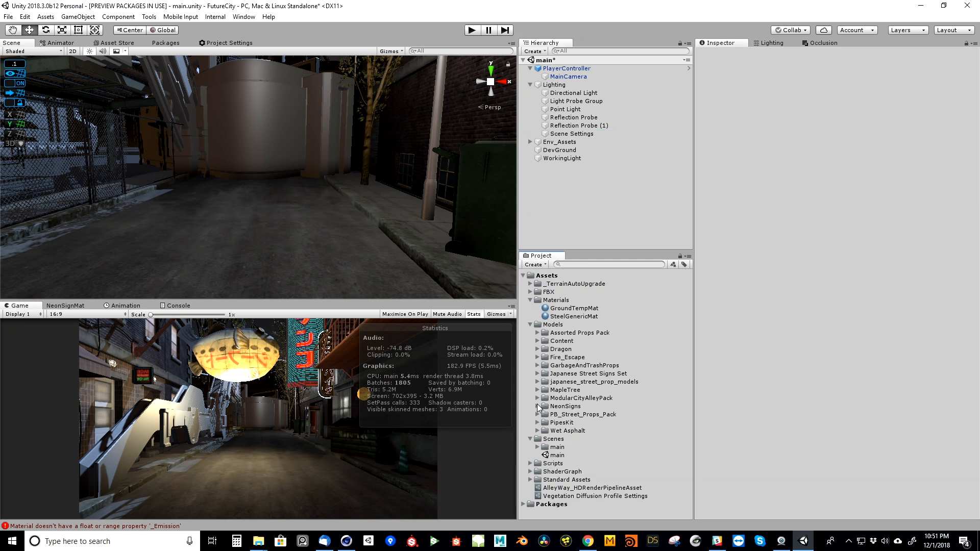
pyautogui.click(530, 325)
pyautogui.click(530, 300)
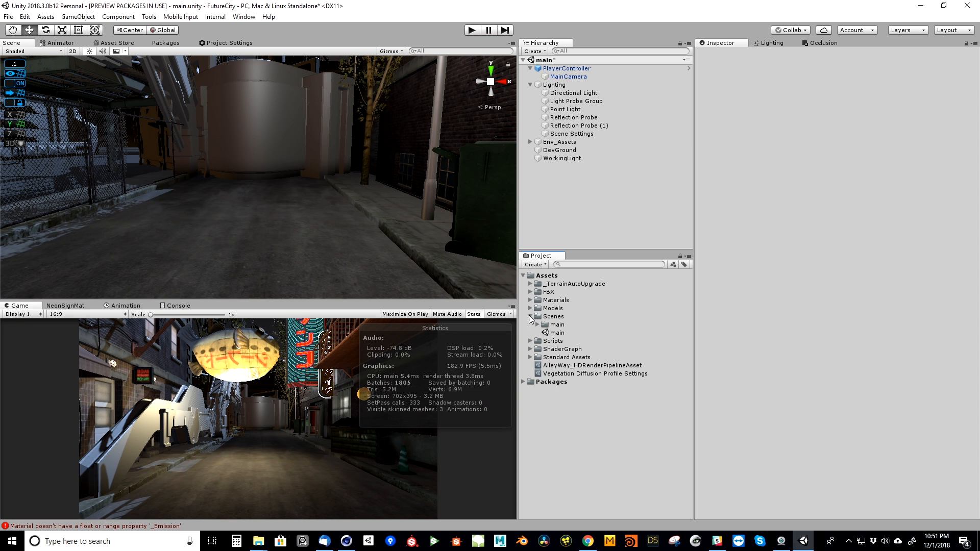
pyautogui.click(530, 317)
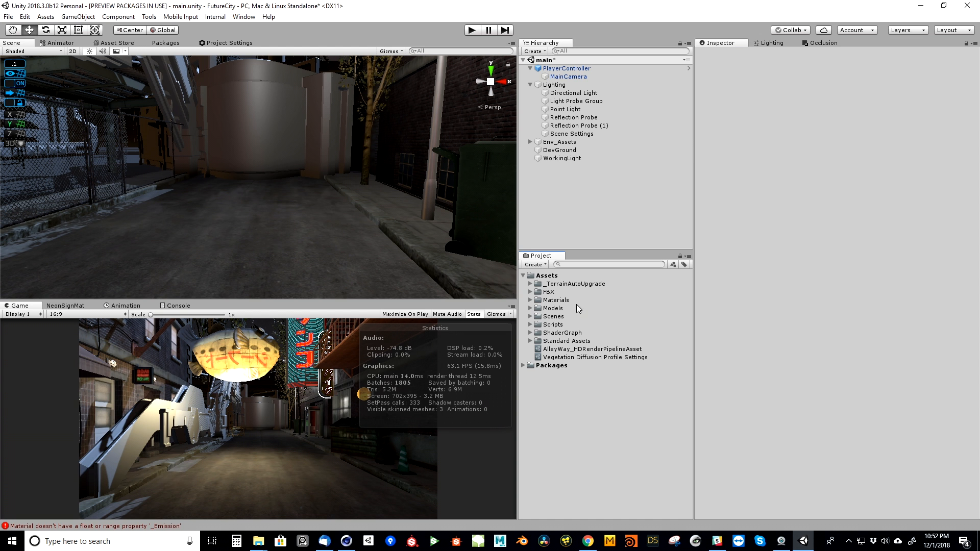
# - Add a Post-process Layer component to MainCamera and set its volume blending layer to PostProcessing
pyautogui.click(530, 85)
pyautogui.click(572, 76)
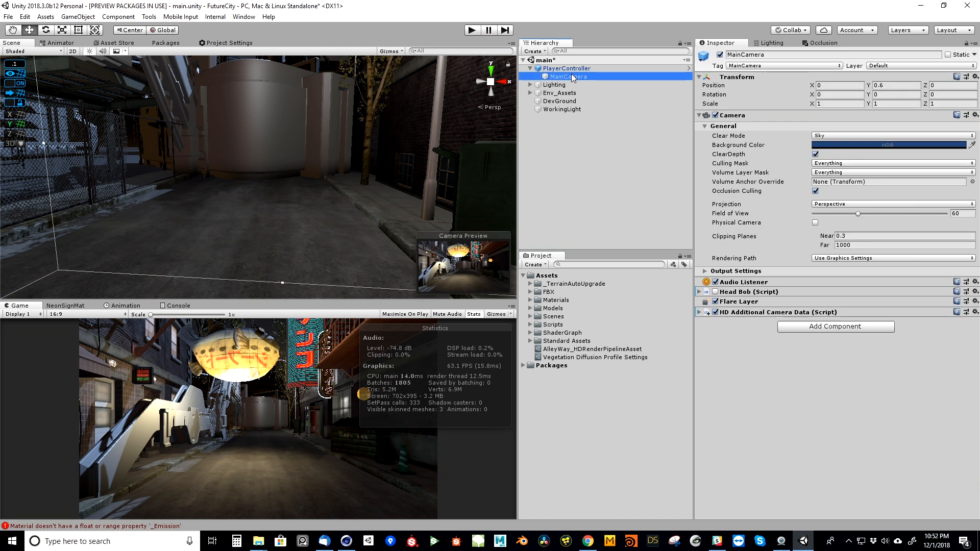
pyautogui.click(823, 326)
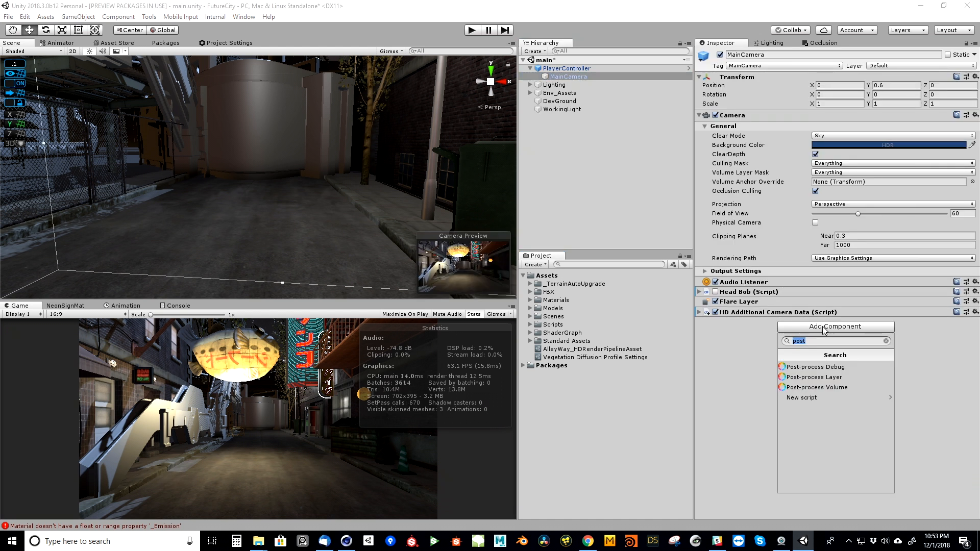
pyautogui.click(838, 378)
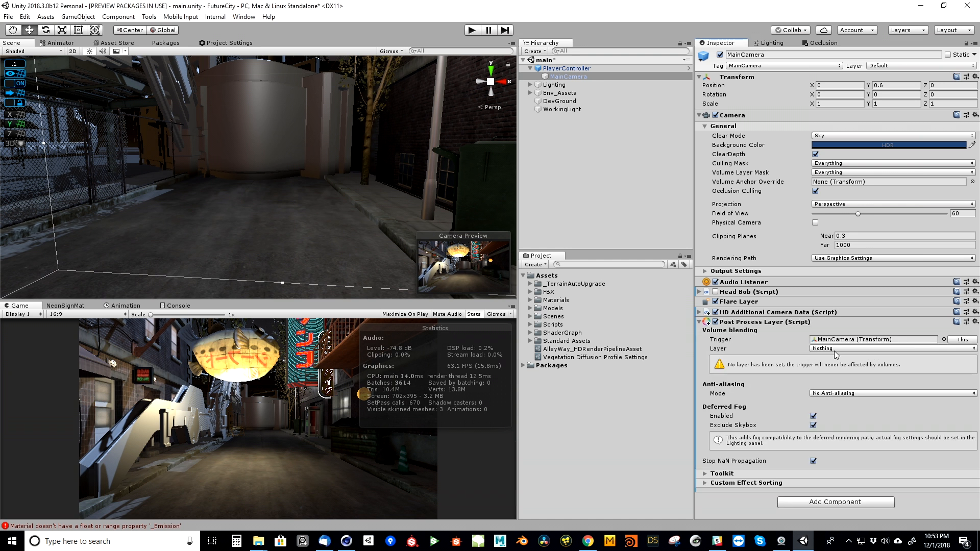
pyautogui.click(836, 349)
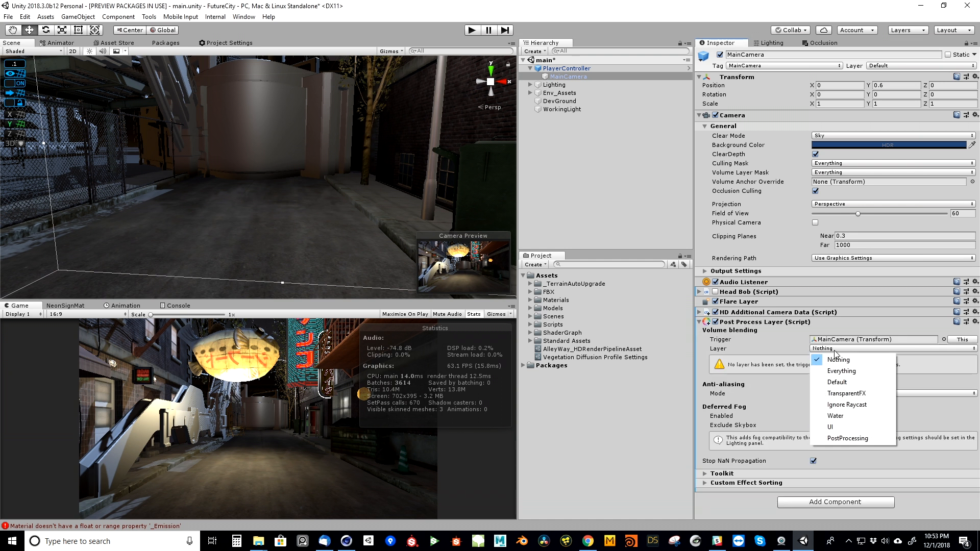
pyautogui.click(839, 440)
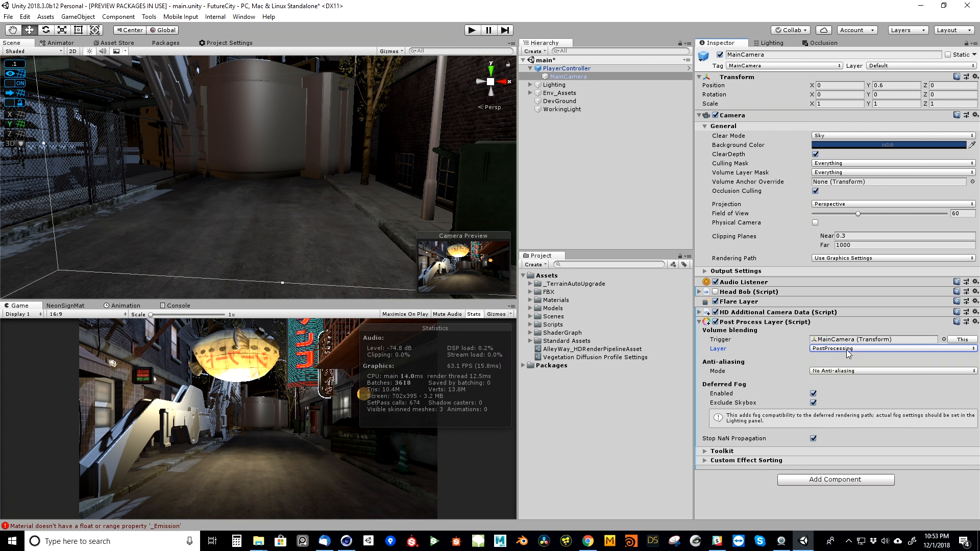
# - Check the PostProcessing entry in the project's user layer definitions, then clear the selection
pyautogui.click(869, 67)
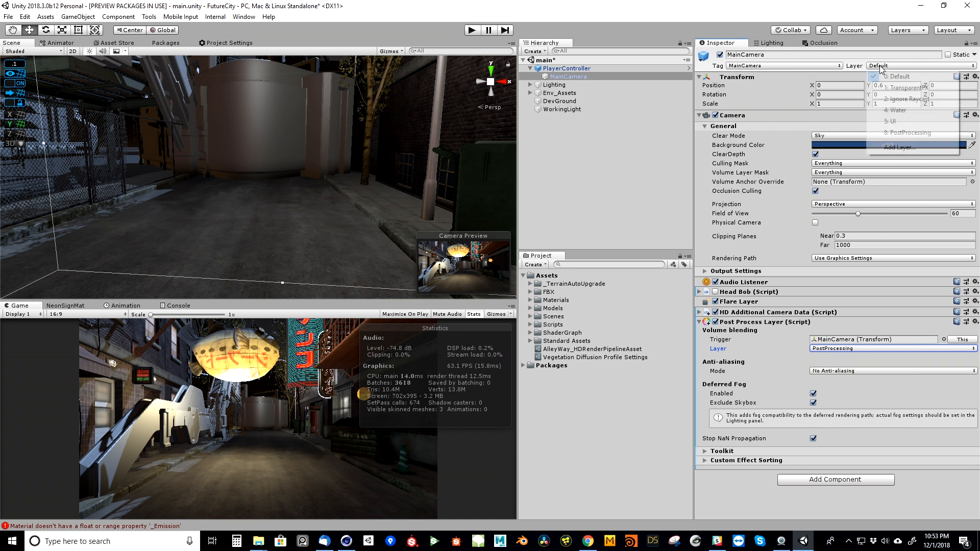
pyautogui.click(900, 147)
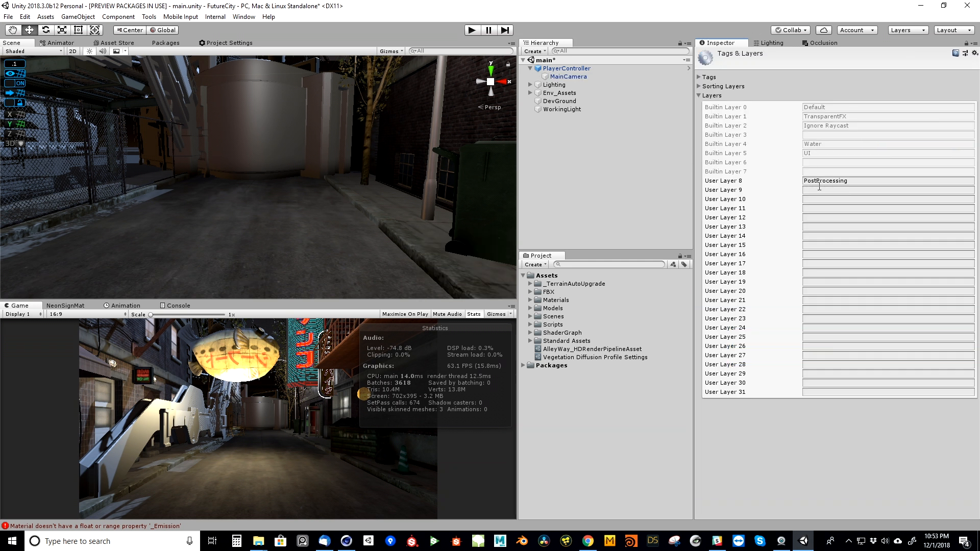
pyautogui.click(622, 171)
# - Create an empty game object in the scene and reset its transform
pyautogui.click(534, 51)
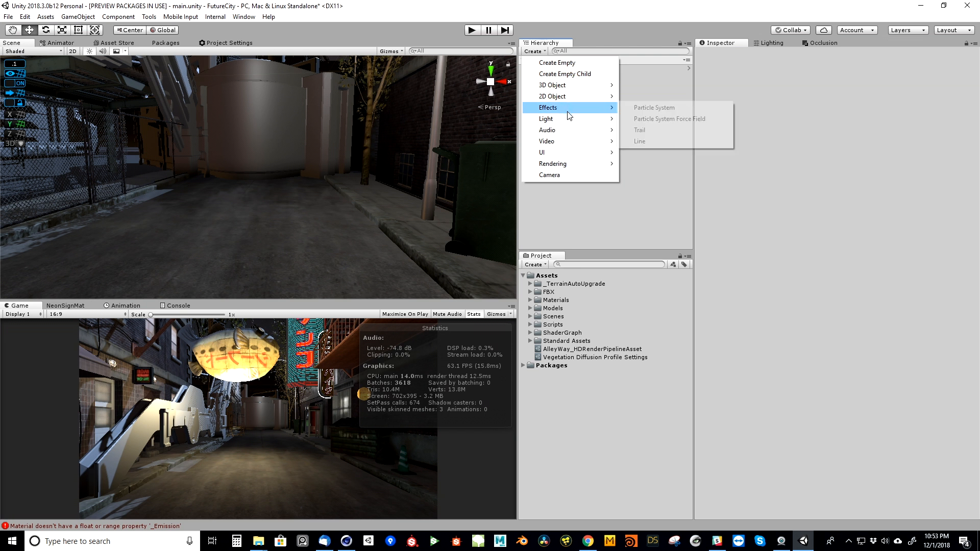
pyautogui.click(556, 63)
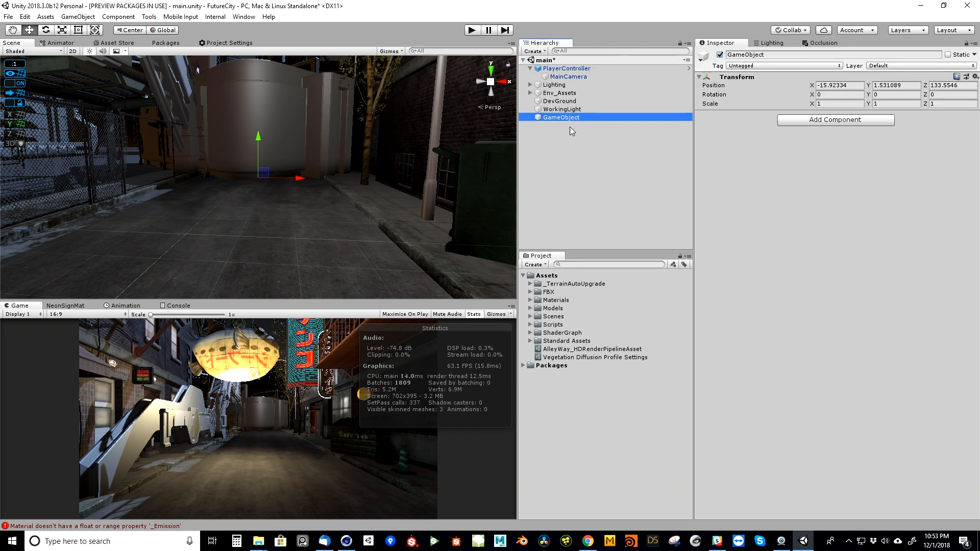
pyautogui.rightClick(725, 77)
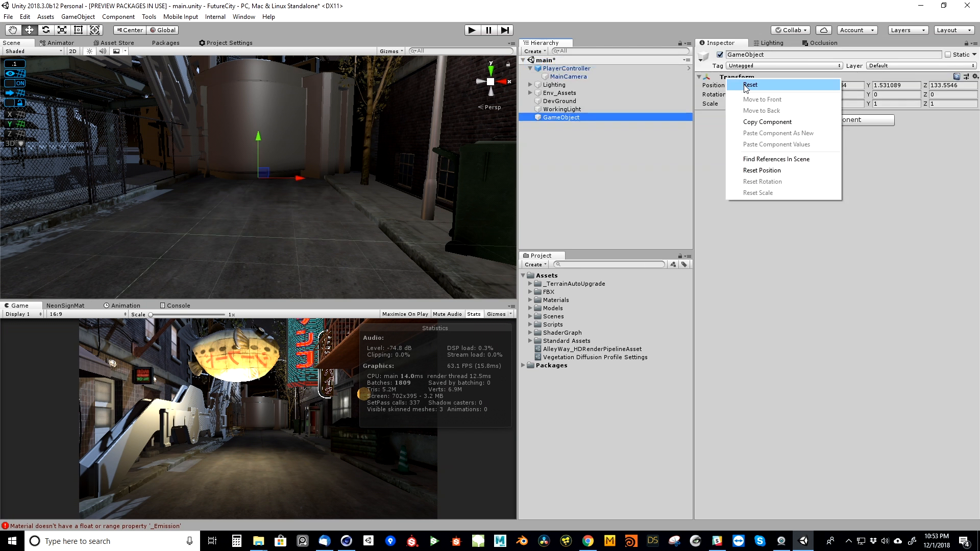
pyautogui.click(740, 84)
# - Move the new empty object under the Lighting group and rename it PostProcessing
pyautogui.moveTo(560, 116); pyautogui.dragTo(566, 138)
pyautogui.click(567, 142)
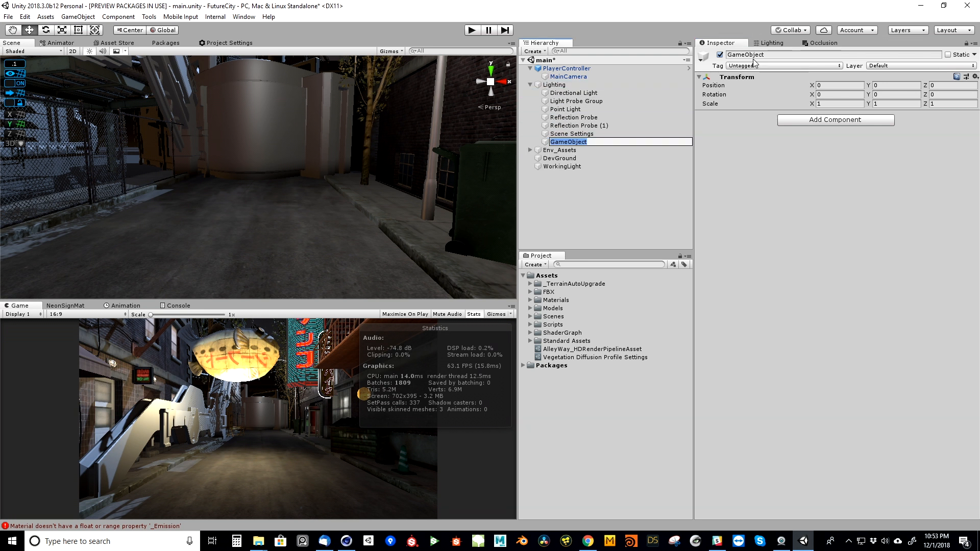
pyautogui.write('PostProcessing')
pyautogui.press('Return')
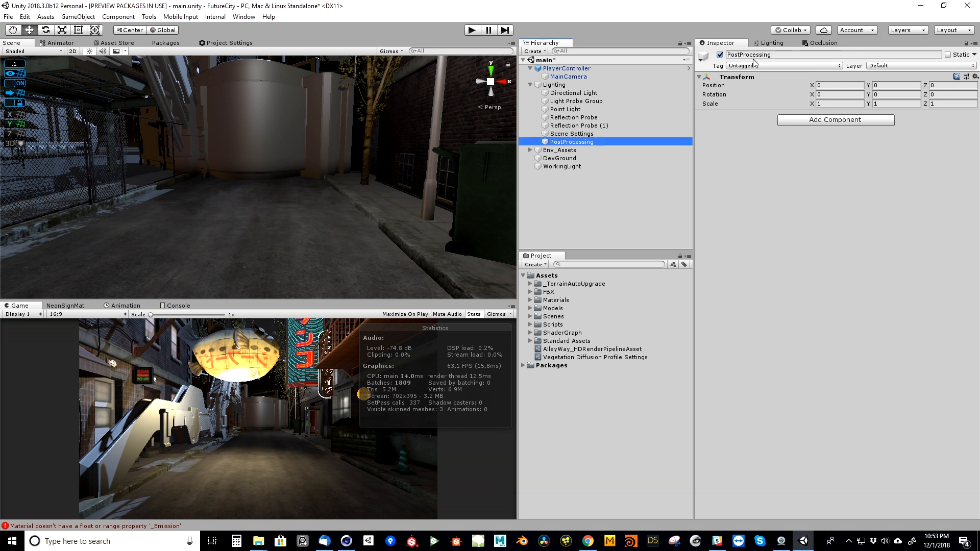
# - Add a global Post-process Volume component to the PostProcessing object and create a new profile for it
pyautogui.click(791, 121)
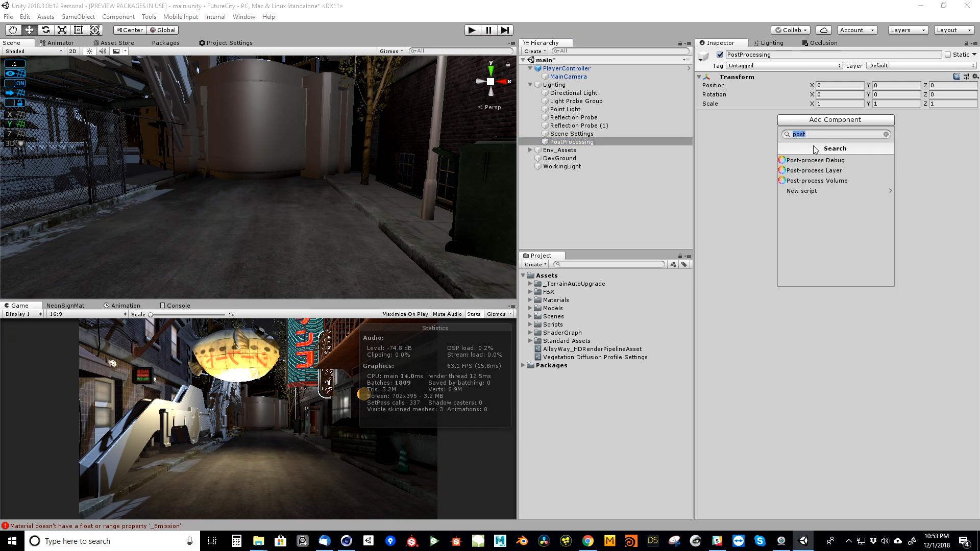
pyautogui.click(825, 181)
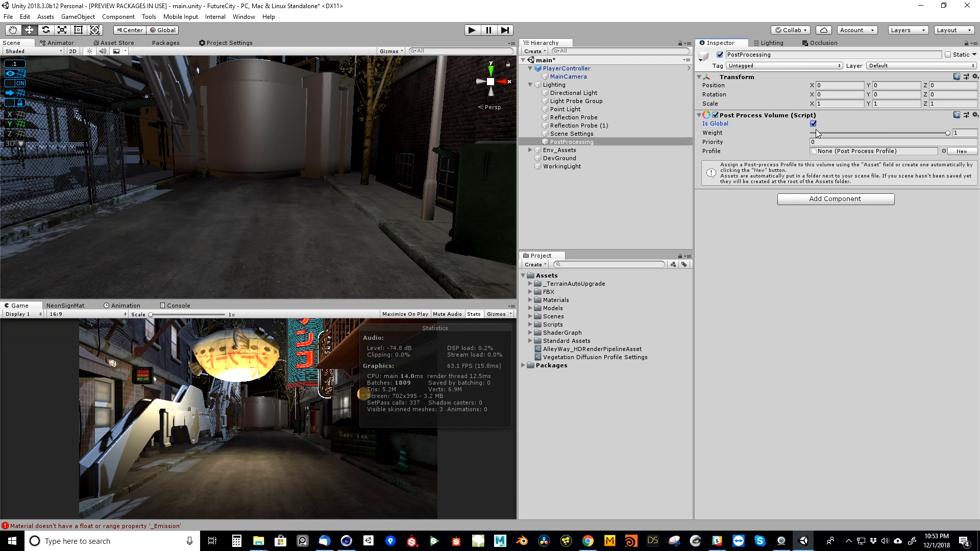
pyautogui.click(953, 152)
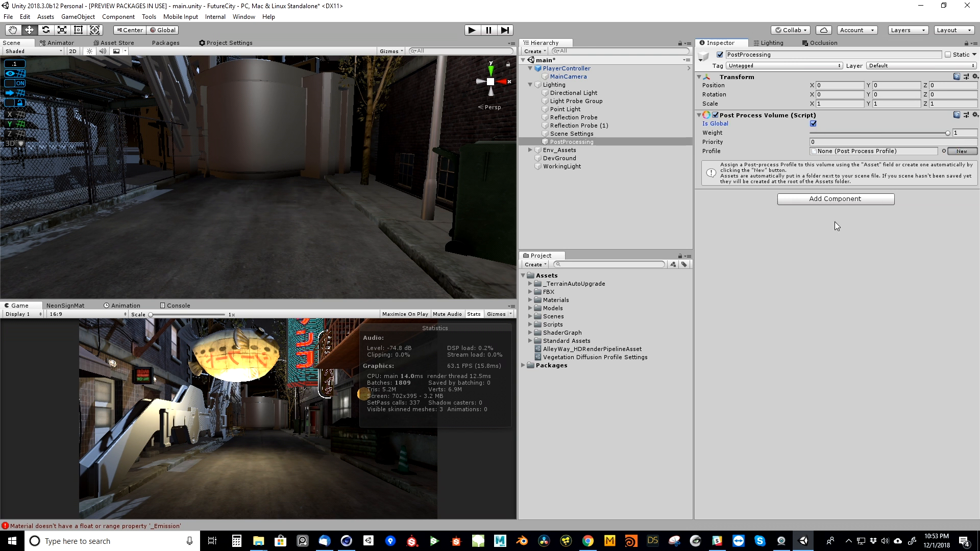
pyautogui.click(868, 152)
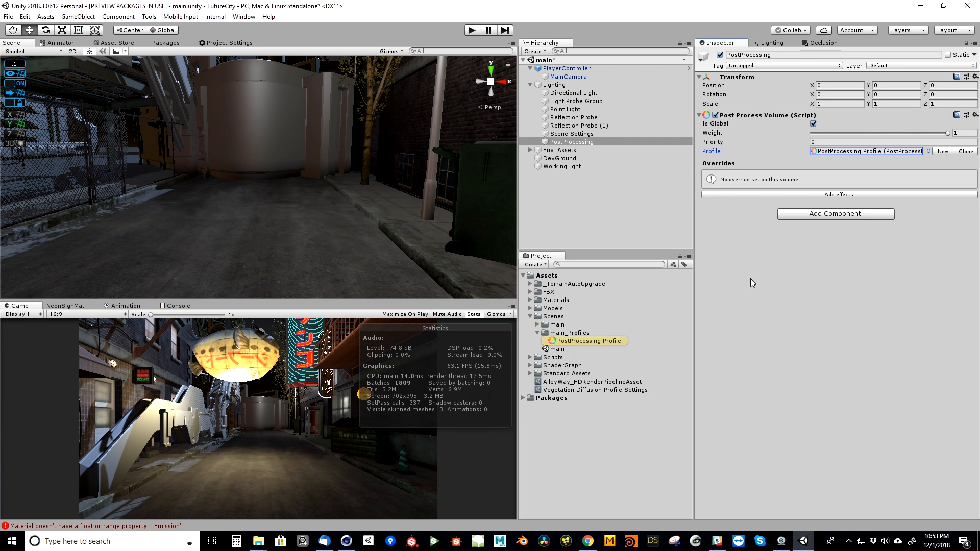
# - Add the Ambient Occlusion, Auto Exposure and Bloom effects to the post-process volume
pyautogui.click(790, 195)
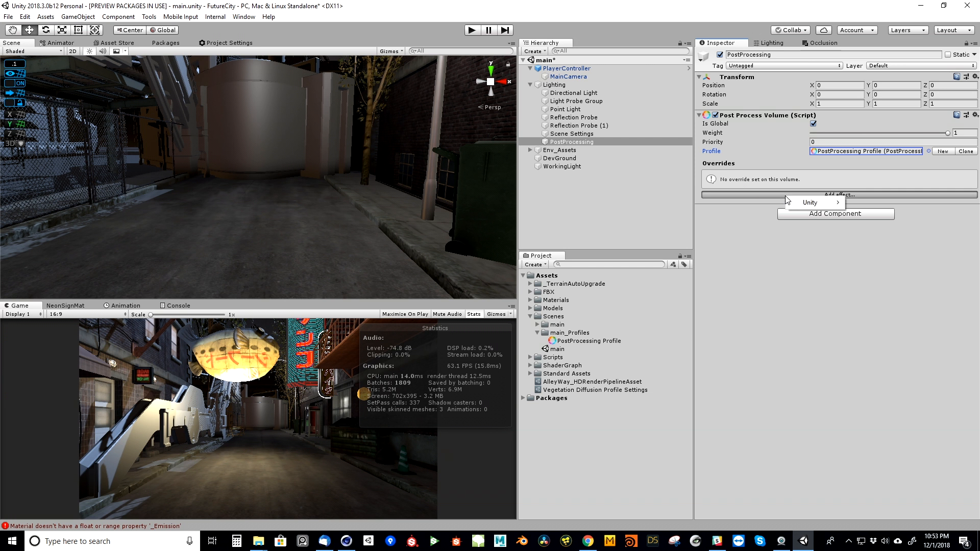
pyautogui.moveTo(809, 204)
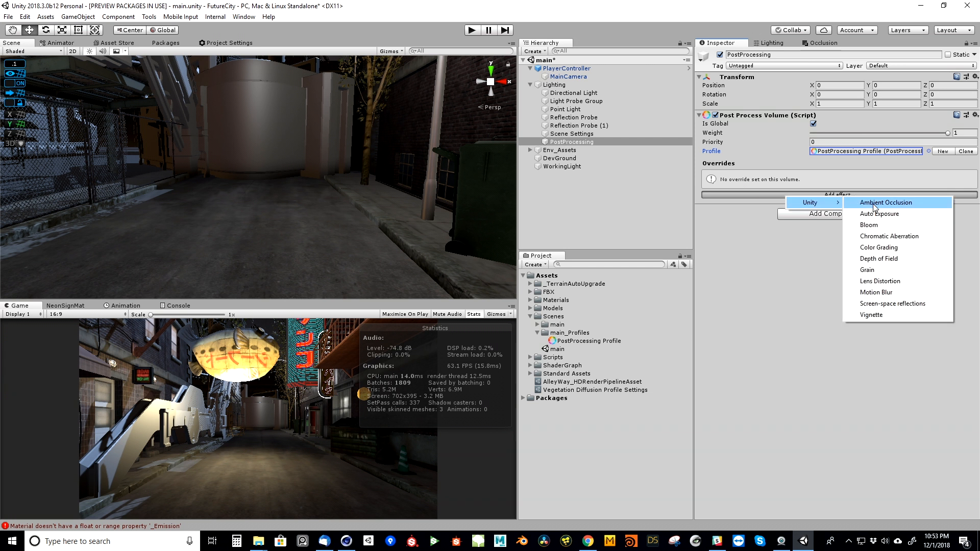
pyautogui.click(863, 204)
pyautogui.click(840, 187)
pyautogui.moveTo(856, 197)
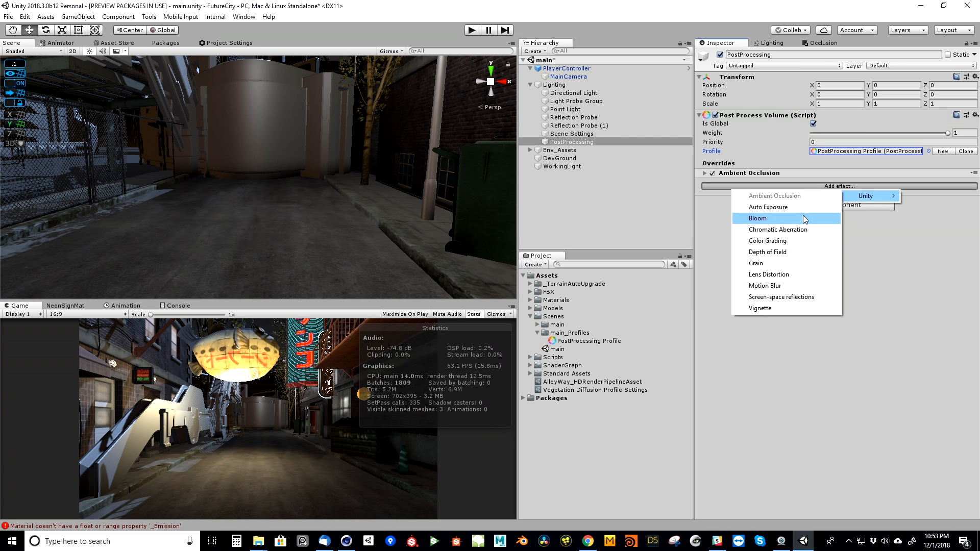
pyautogui.click(799, 208)
pyautogui.click(848, 195)
pyautogui.moveTo(862, 206)
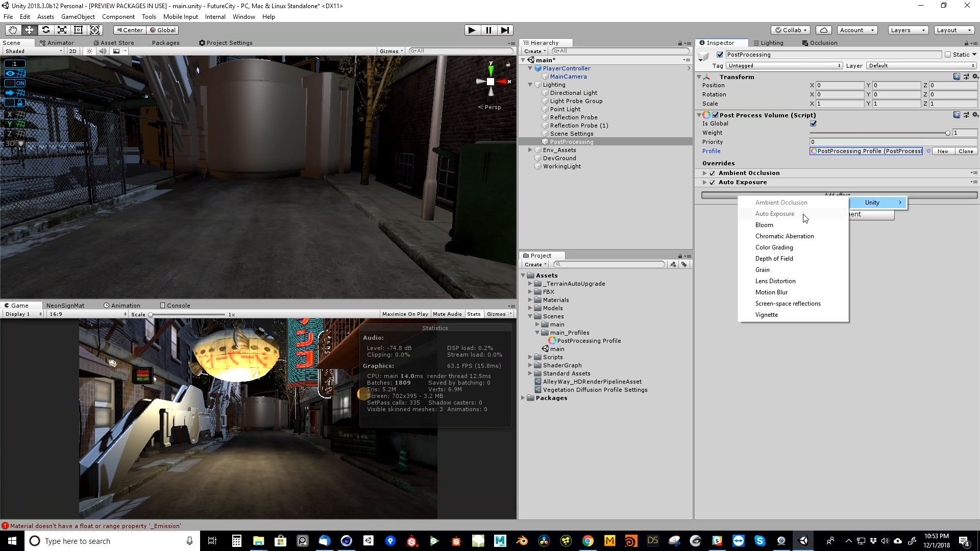
pyautogui.click(799, 225)
# - Add the Chromatic Aberration, Color Grading and Grain effects to the post-process volume
pyautogui.click(820, 204)
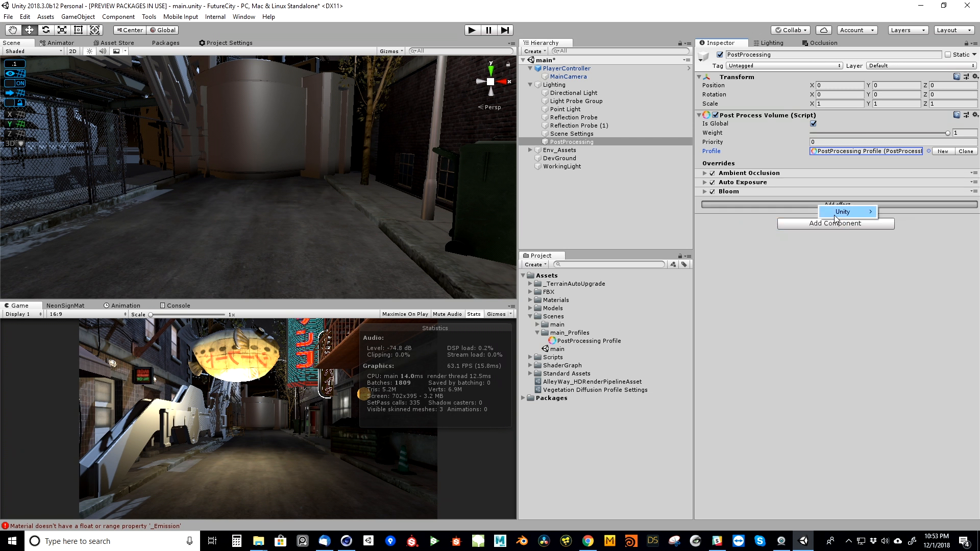
pyautogui.moveTo(840, 212)
pyautogui.click(777, 247)
pyautogui.click(779, 212)
pyautogui.moveTo(811, 218)
pyautogui.click(873, 263)
pyautogui.click(800, 223)
pyautogui.moveTo(800, 229)
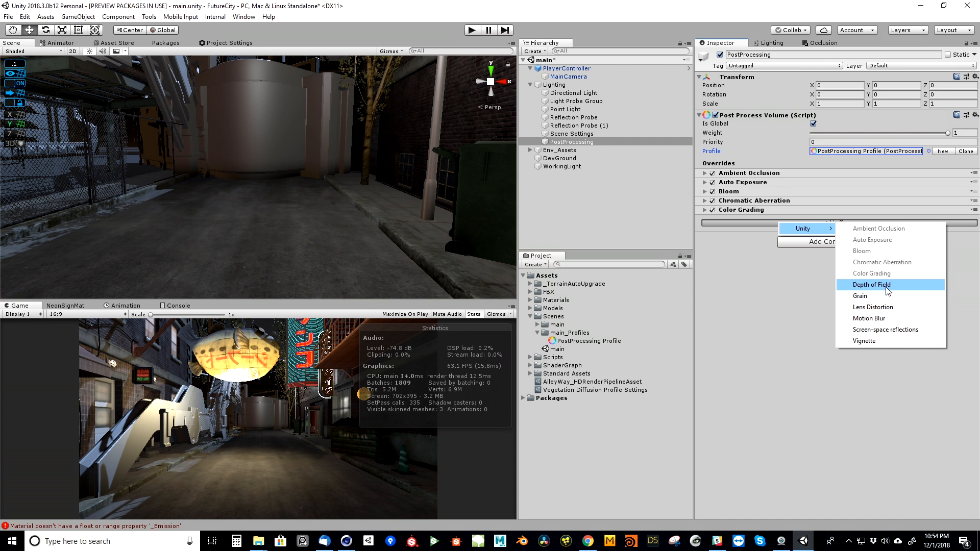
pyautogui.click(861, 296)
# - Add the Motion Blur and Vignette effects to the post-process volume
pyautogui.click(799, 231)
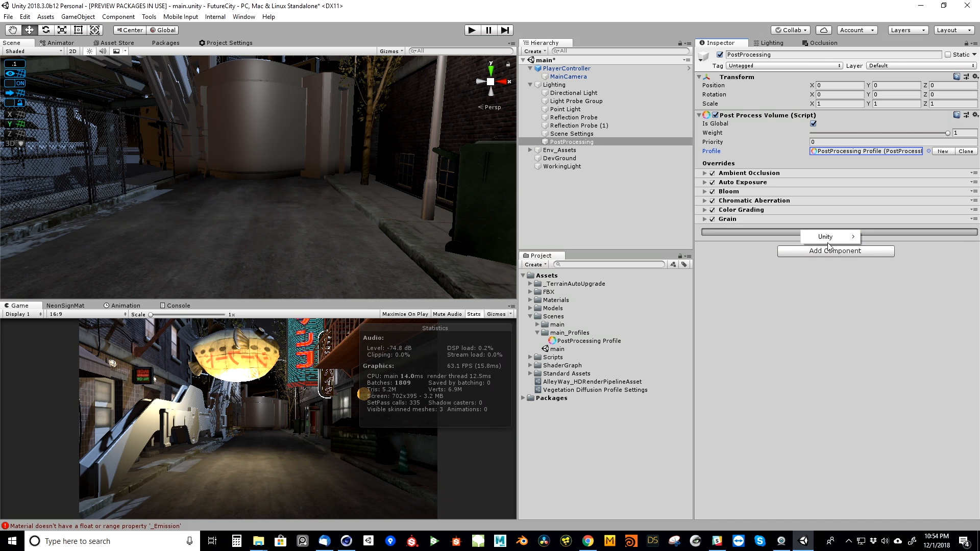
pyautogui.moveTo(835, 238)
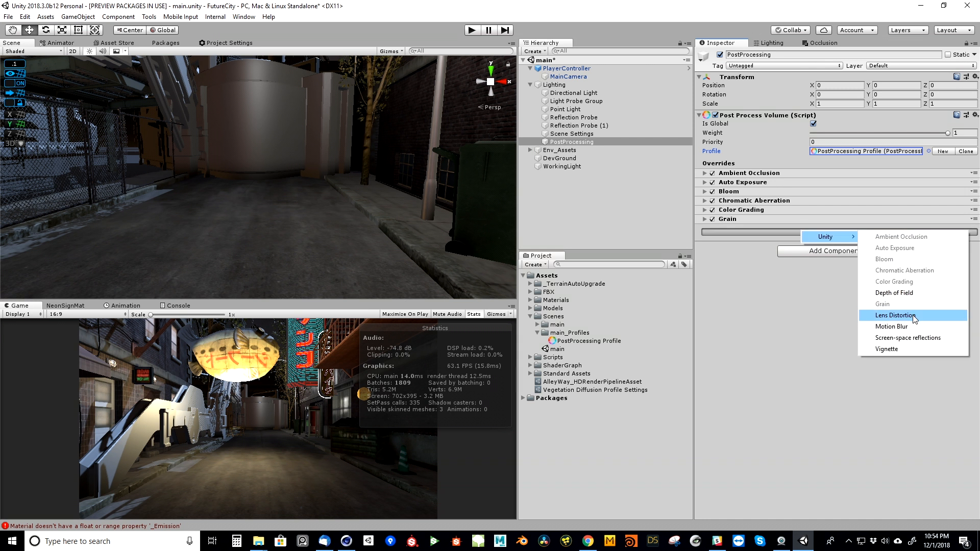
pyautogui.click(918, 327)
pyautogui.click(812, 241)
pyautogui.moveTo(840, 246)
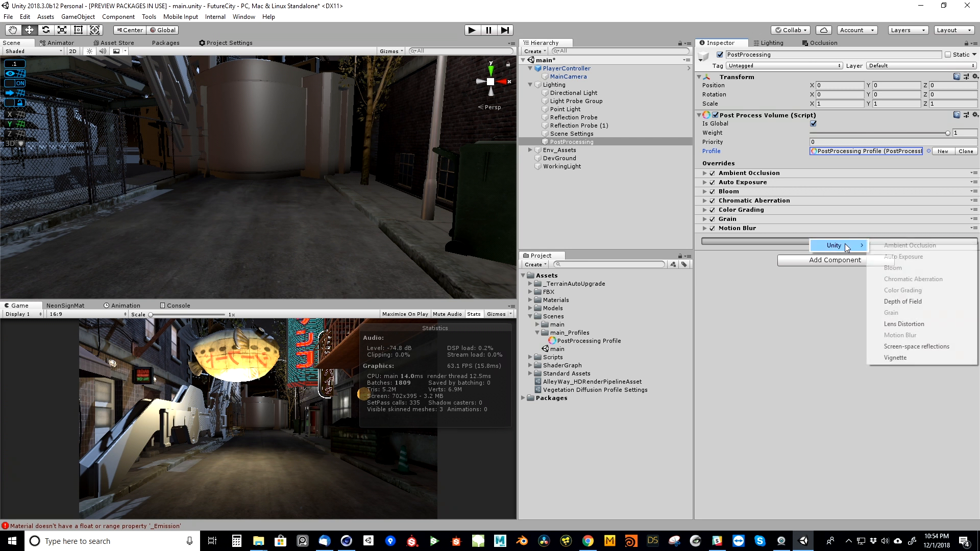
pyautogui.click(905, 357)
# - Try the Screen-space reflections effect on the post-process volume and remove it again
pyautogui.click(786, 247)
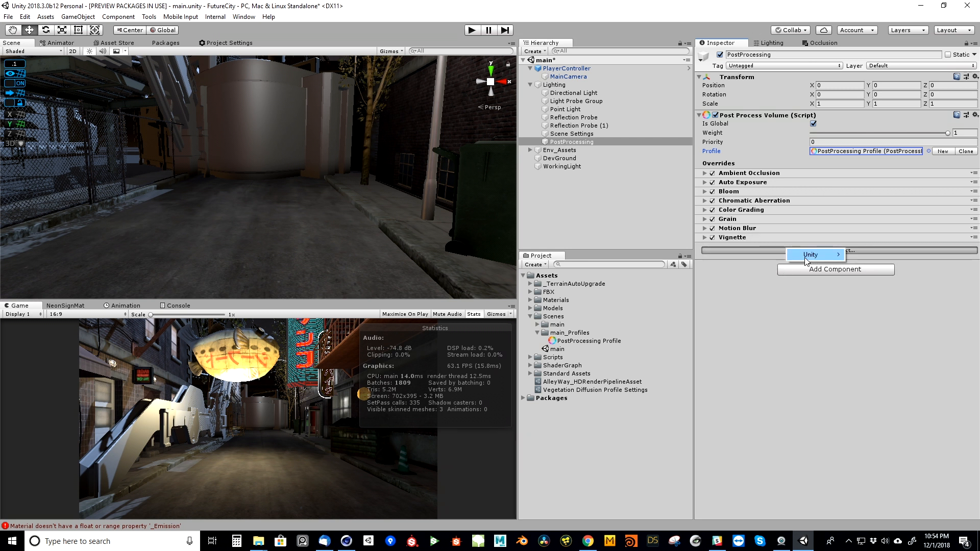
pyautogui.moveTo(808, 257)
pyautogui.click(891, 356)
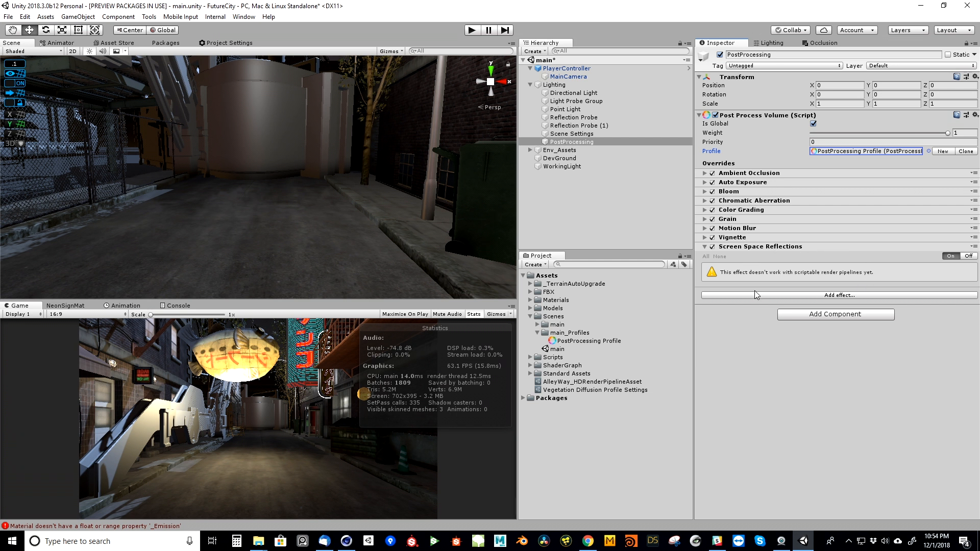
pyautogui.click(973, 246)
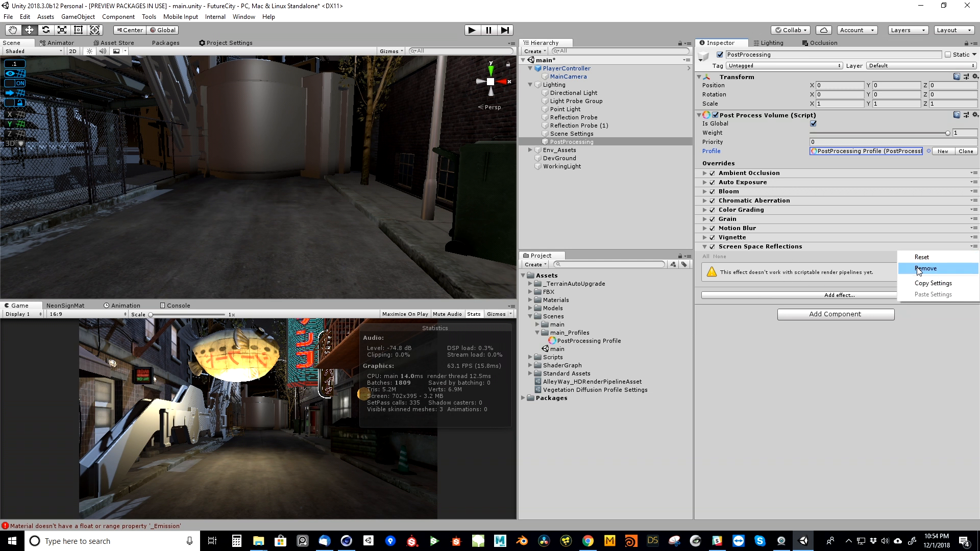
pyautogui.click(930, 269)
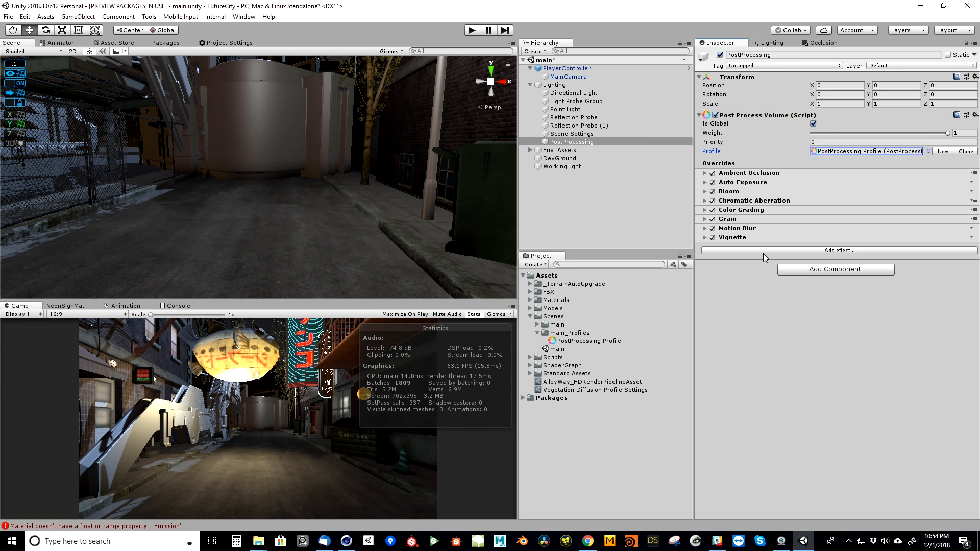
# - Enable SSR in the camera default frame lighting settings of AlleyWay_HDRenderPipelineAsset
pyautogui.moveTo(287, 174); pyautogui.dragTo(249, 148, button='right')
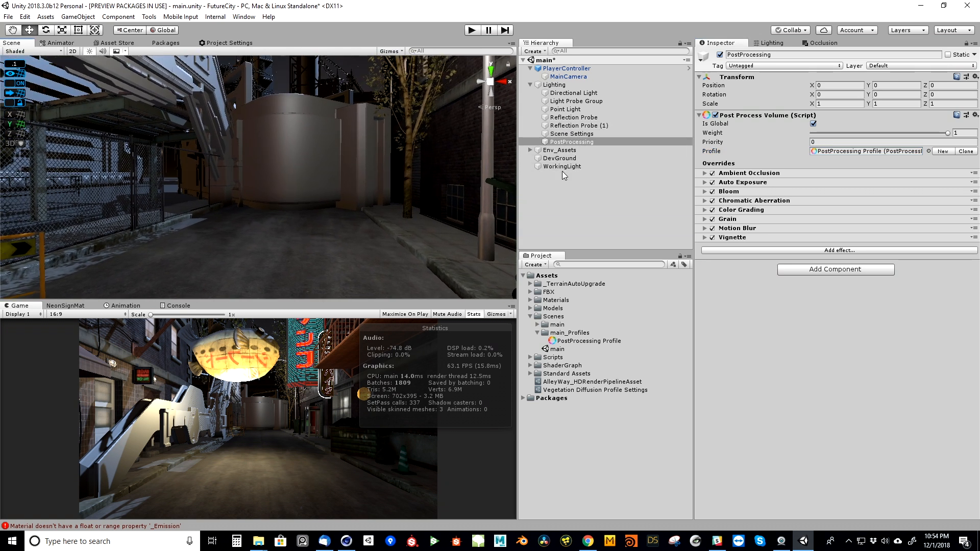
pyautogui.click(587, 383)
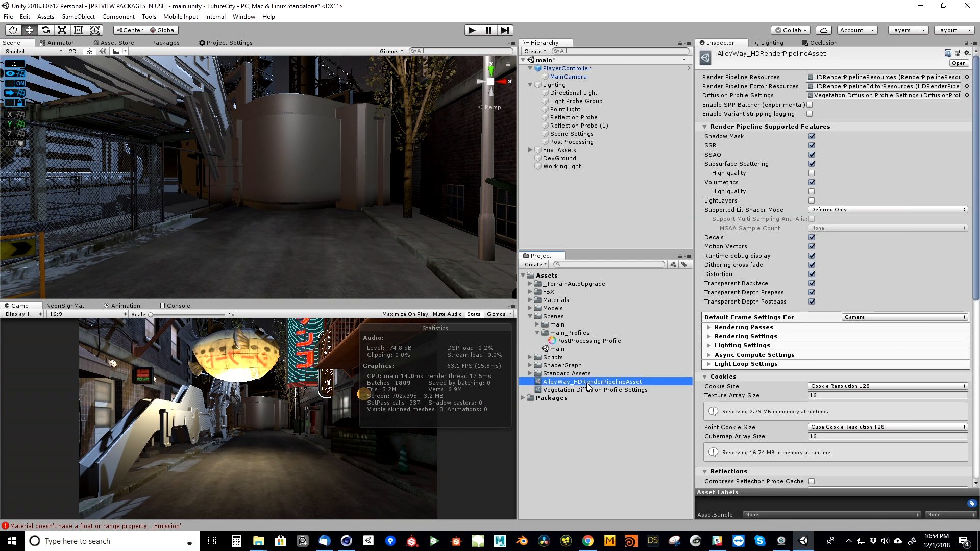
pyautogui.click(758, 346)
pyautogui.click(844, 382)
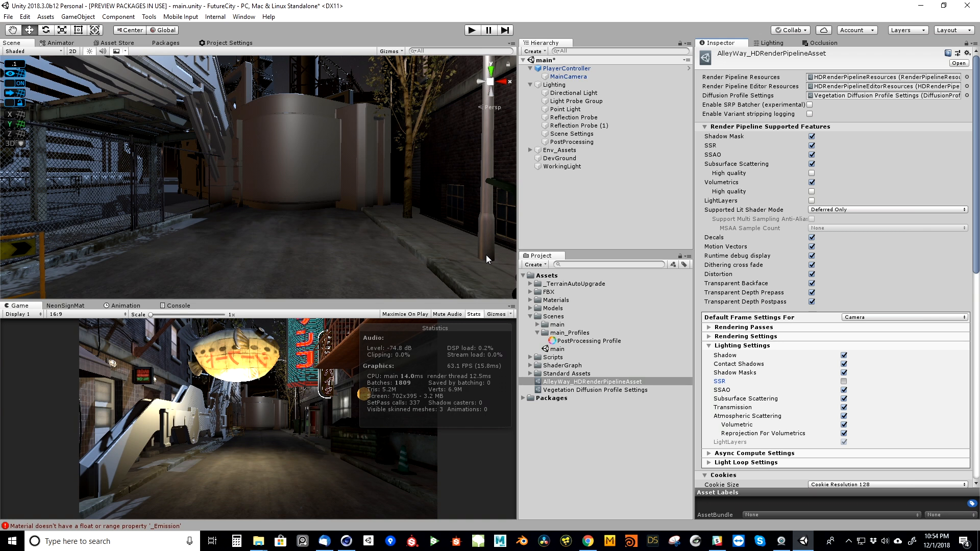
pyautogui.click(844, 381)
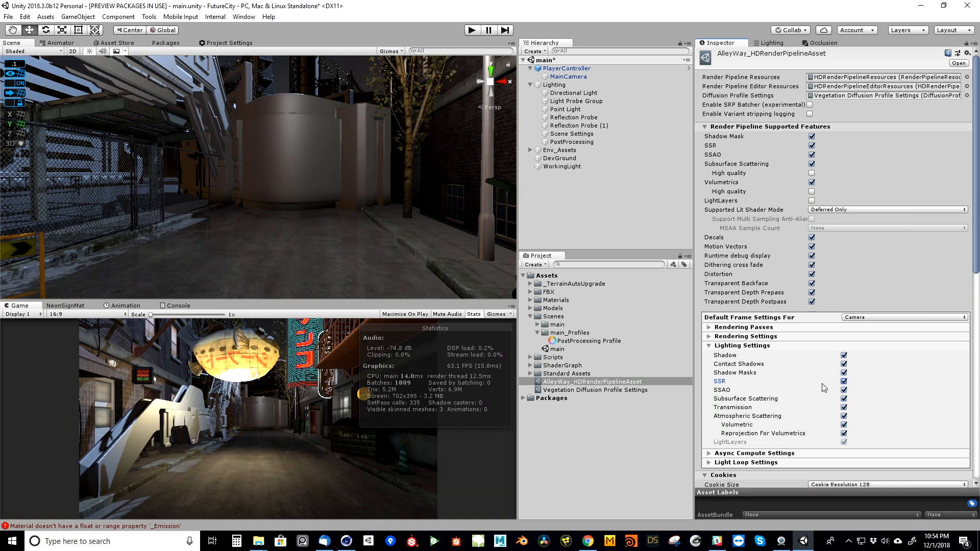
# - Open the Floor_AsphaltRoad material of the street floor piece and set its Normal Map strength to 1
pyautogui.press('s')
pyautogui.moveTo(365, 202)
pyautogui.mouseDown(button='right')
pyautogui.moveTo(369, 225)
pyautogui.moveTo(381, 221)
pyautogui.moveTo(409, 250)
pyautogui.moveTo(379, 207)
pyautogui.moveTo(373, 213)
pyautogui.mouseUp(button='right')
pyautogui.press('w')
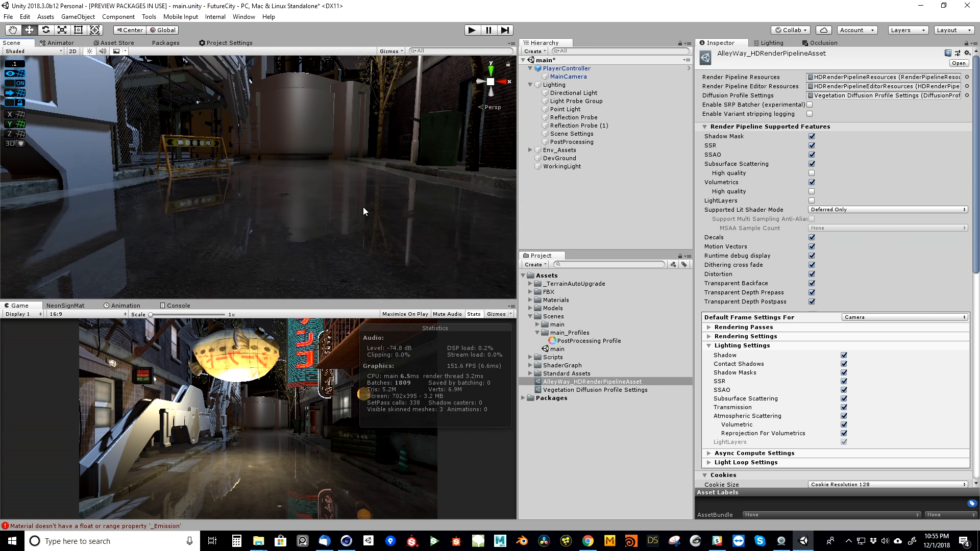
pyautogui.click(354, 200)
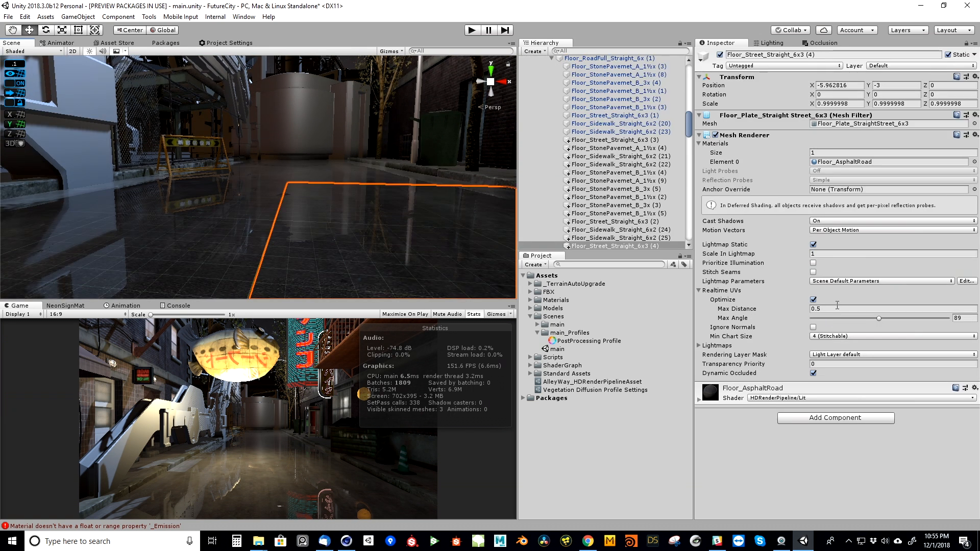
pyautogui.click(852, 162)
pyautogui.click(611, 458)
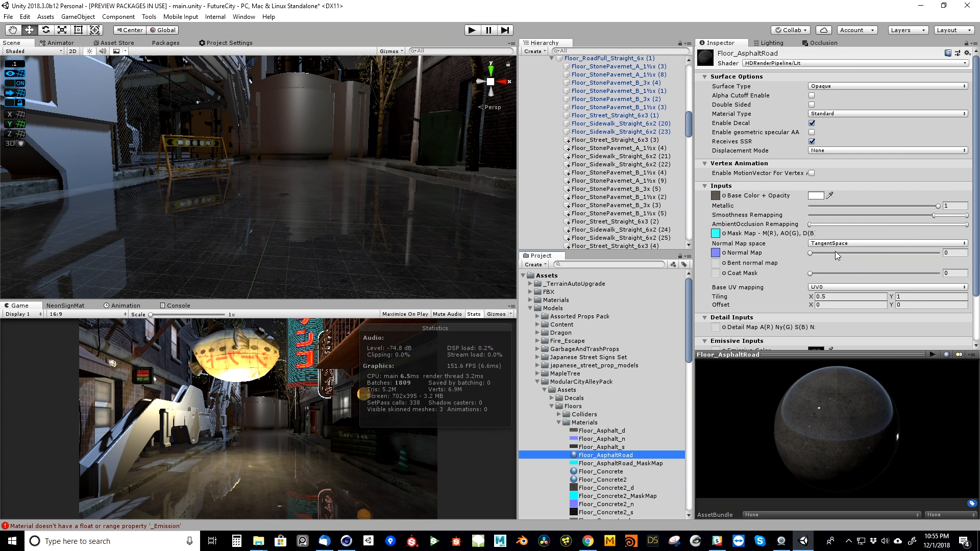
pyautogui.click(954, 253)
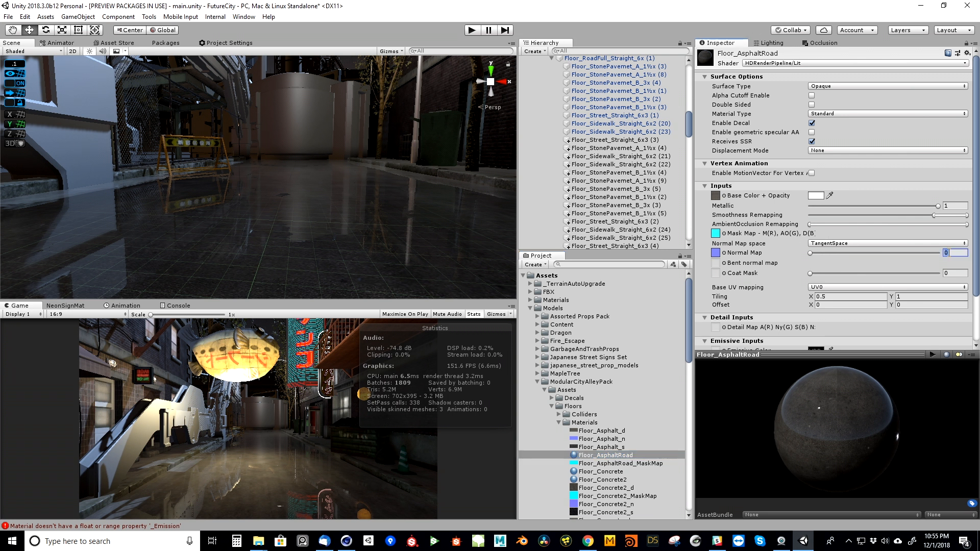
pyautogui.write('1')
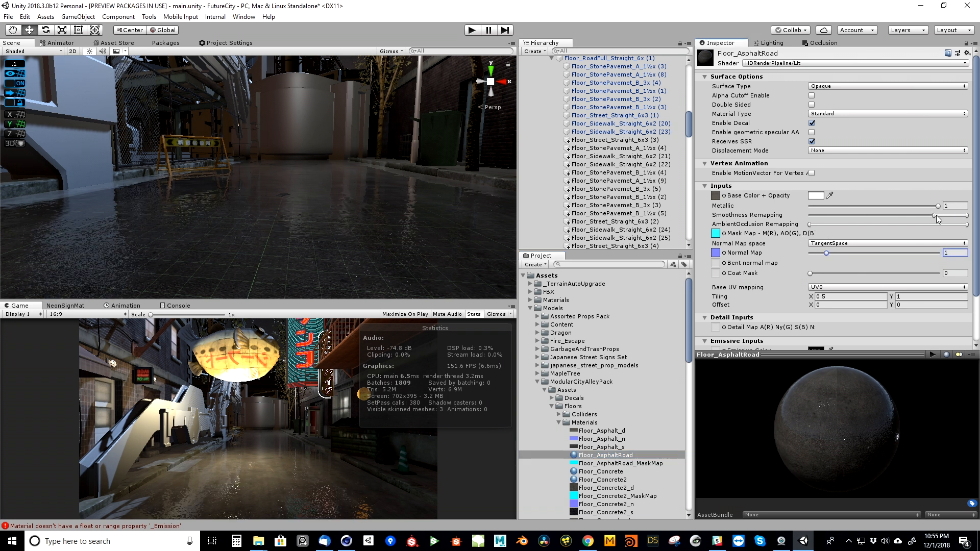
# - Adjust the Floor_AsphaltRoad material's smoothness remapping, bringing its minimum to about the middle of the range
pyautogui.moveTo(312, 204)
pyautogui.mouseDown(button='right')
pyautogui.moveTo(322, 206)
pyautogui.moveTo(305, 206)
pyautogui.moveTo(295, 182)
pyautogui.moveTo(305, 171)
pyautogui.moveTo(286, 194)
pyautogui.moveTo(309, 214)
pyautogui.mouseUp(button='right')
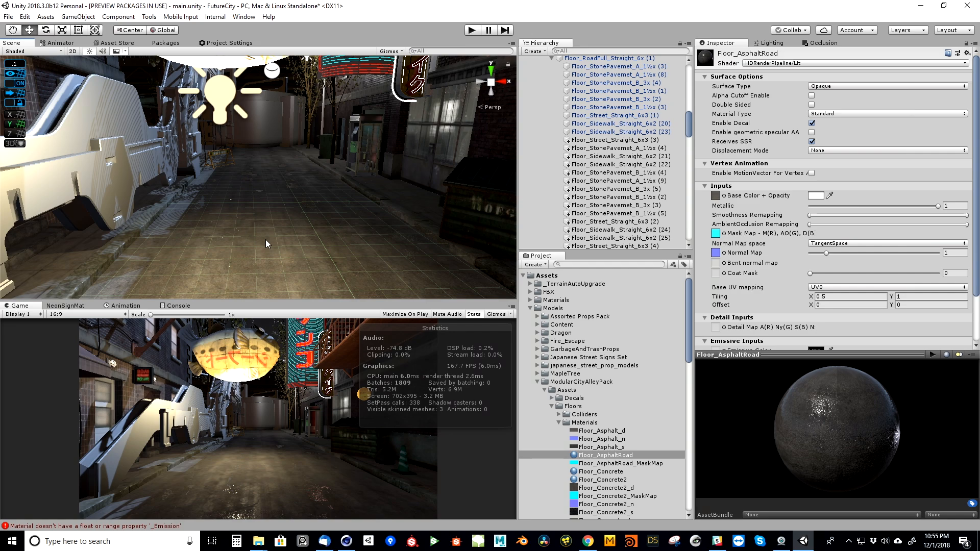
pyautogui.moveTo(266, 240); pyautogui.dragTo(280, 225, button='right')
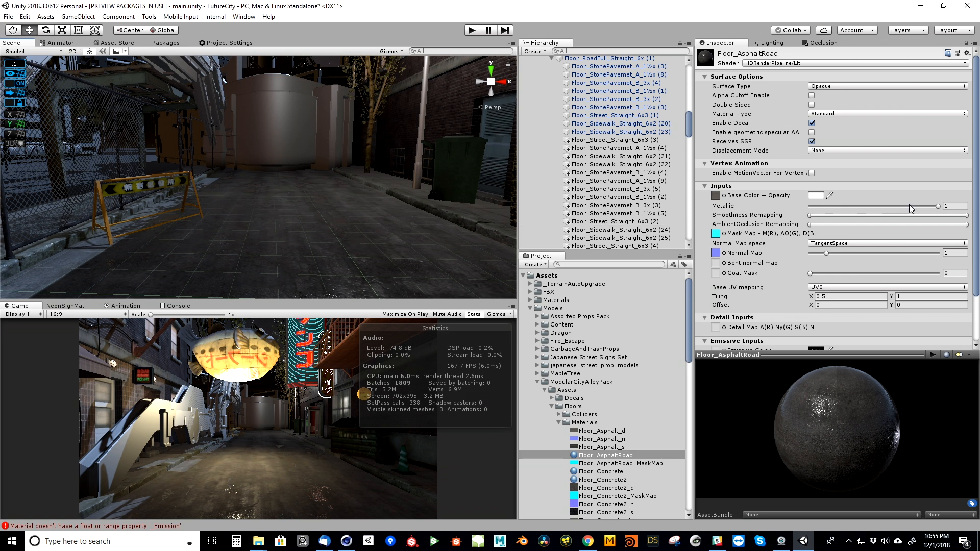
pyautogui.moveTo(810, 216); pyautogui.dragTo(863, 216)
pyautogui.moveTo(352, 215); pyautogui.dragTo(352, 214, button='right')
pyautogui.moveTo(863, 215); pyautogui.dragTo(889, 216)
pyautogui.moveTo(291, 213); pyautogui.dragTo(309, 220, button='right')
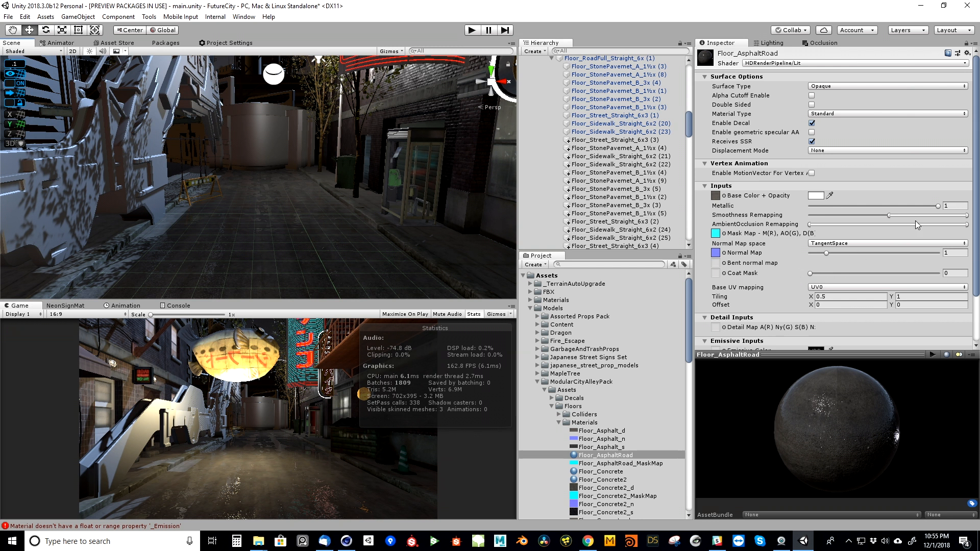
# - Collapse Env_Assets and set the Ambient Occlusion intensity of the PostProcessing volume to 1
pyautogui.moveTo(687, 129); pyautogui.dragTo(687, 76)
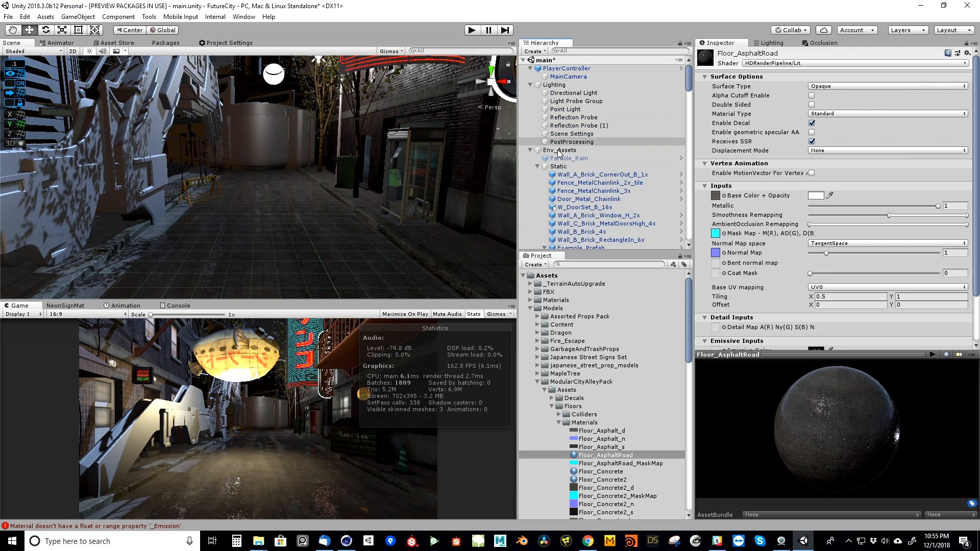
pyautogui.click(538, 166)
pyautogui.click(531, 150)
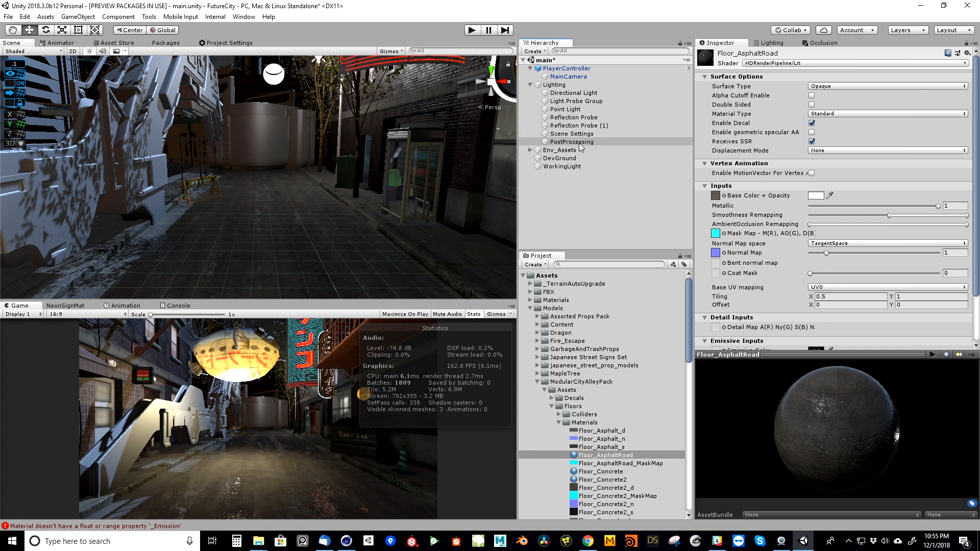
pyautogui.click(572, 142)
pyautogui.click(751, 175)
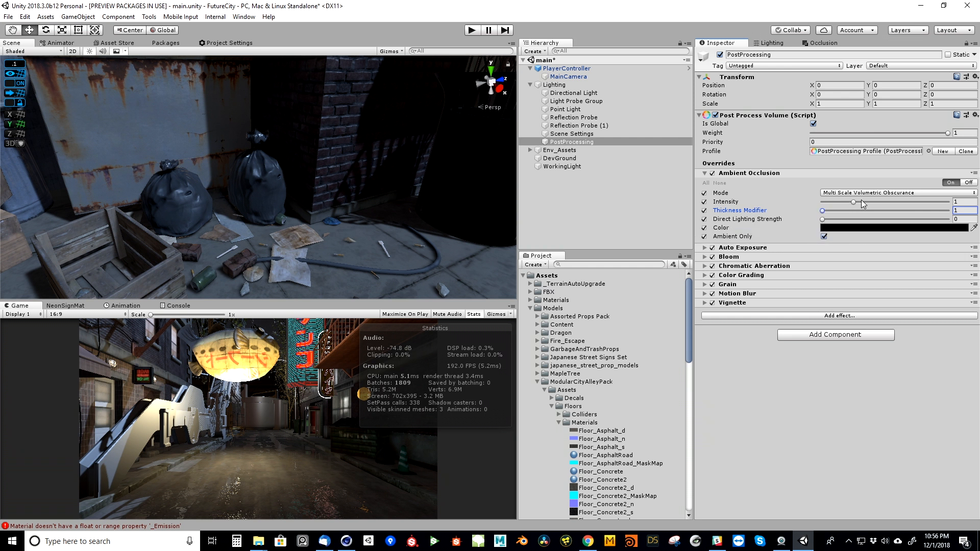
pyautogui.moveTo(861, 202); pyautogui.dragTo(878, 203)
# - Assign the PostProcessing object to the PostProcessing layer and compare the scene with Ambient Occlusion off and on
pyautogui.click(897, 66)
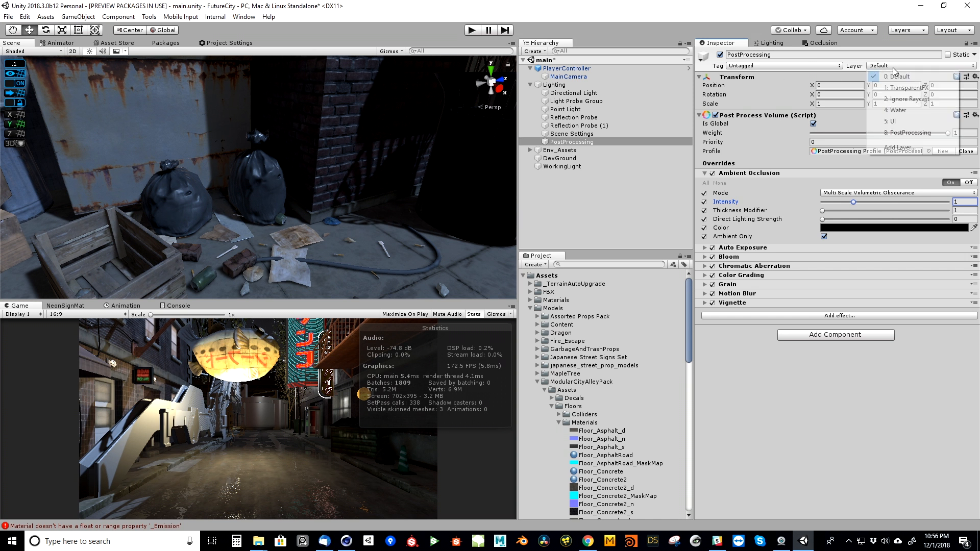
pyautogui.click(900, 135)
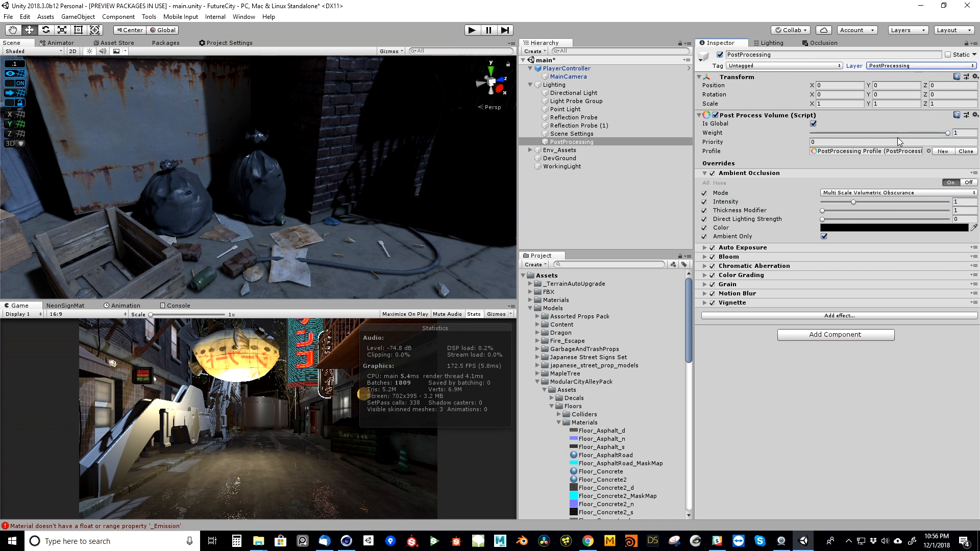
pyautogui.click(713, 174)
pyautogui.click(713, 174)
pyautogui.click(713, 174)
pyautogui.click(712, 174)
# - Set MainCamera's anti-aliasing to Temporal Anti-aliasing (TAA) with jitter spread 1, motion blending 0.944 and sharpness 0.24, and disable deferred fog
pyautogui.click(576, 77)
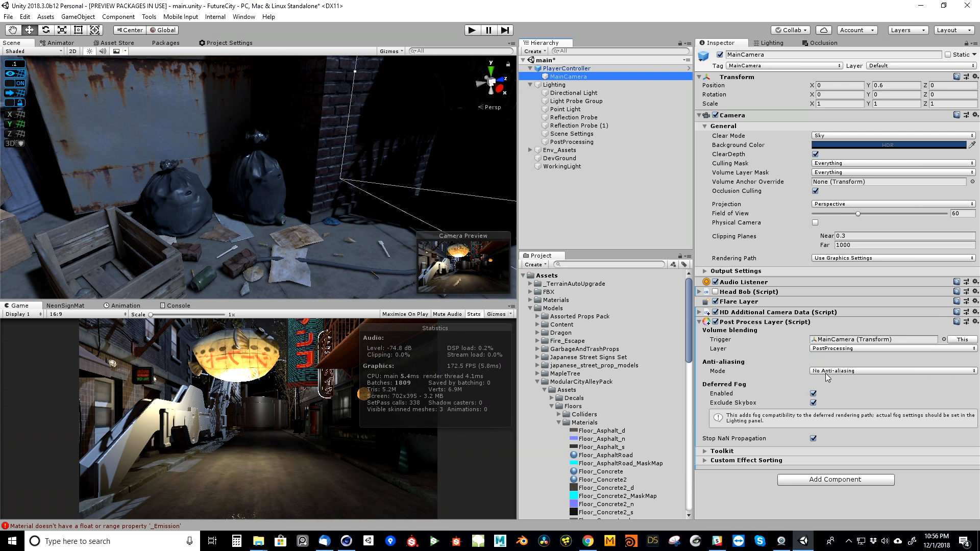
pyautogui.click(854, 372)
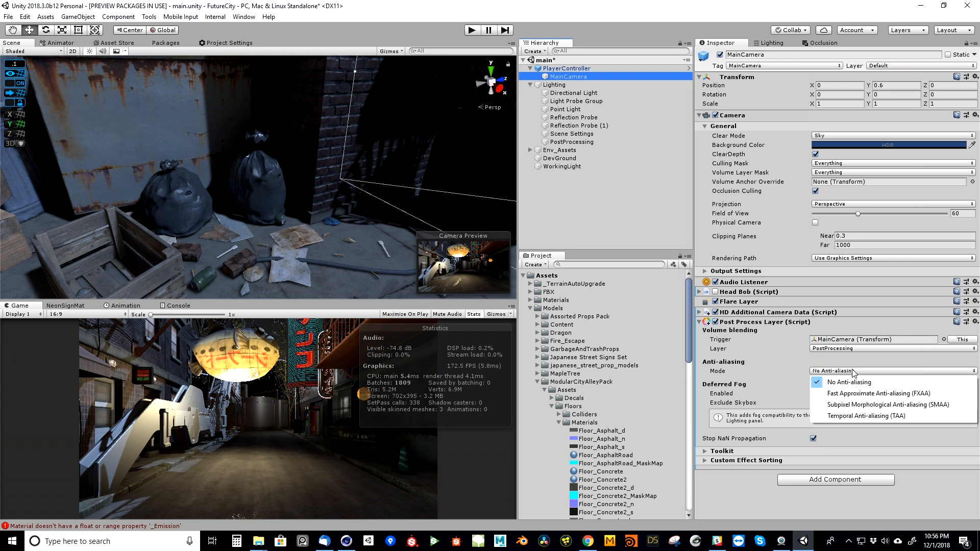
pyautogui.click(854, 415)
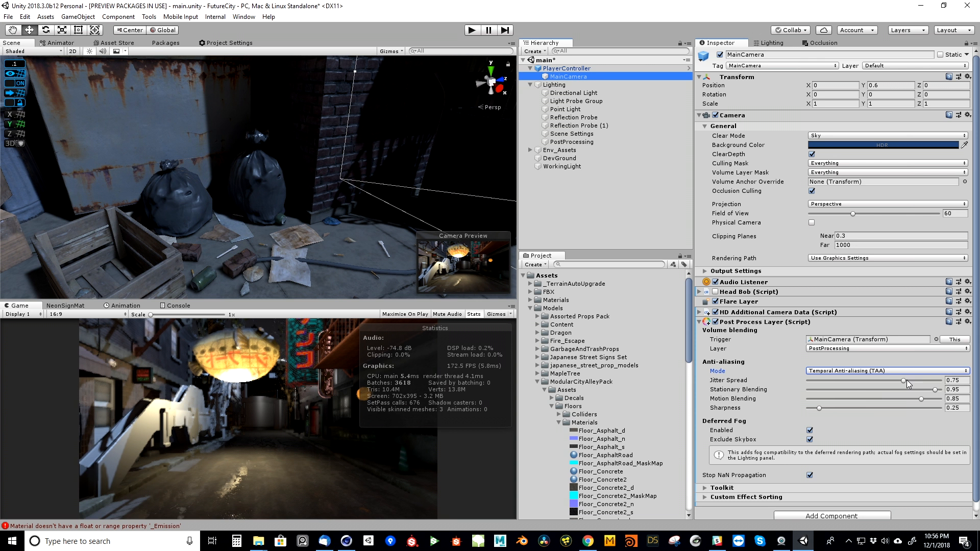
pyautogui.moveTo(905, 381); pyautogui.dragTo(935, 400)
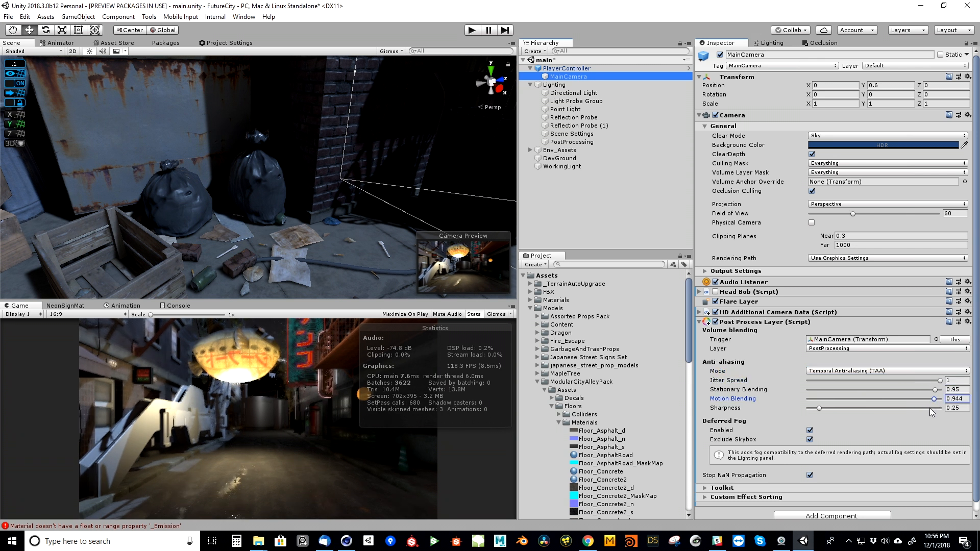
pyautogui.moveTo(820, 408); pyautogui.dragTo(819, 409)
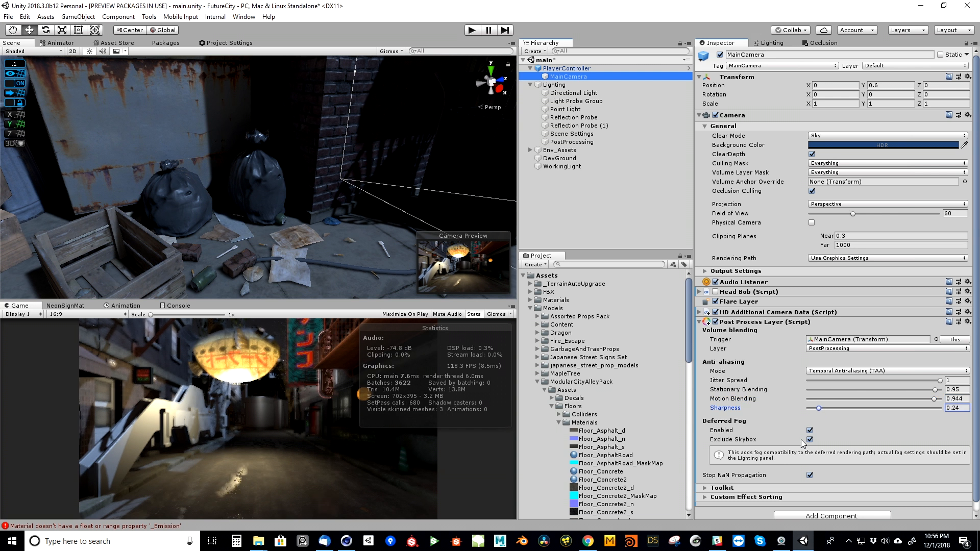
pyautogui.click(809, 430)
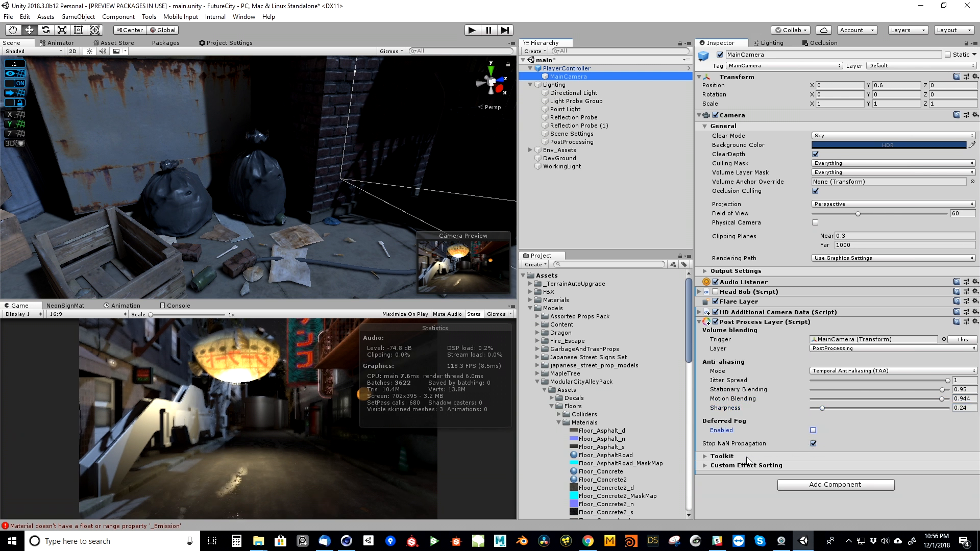
# - Compare Ambient Occlusion off and on in the PostProcessing volume and lower its intensity to 0.27
pyautogui.click(588, 143)
pyautogui.click(713, 173)
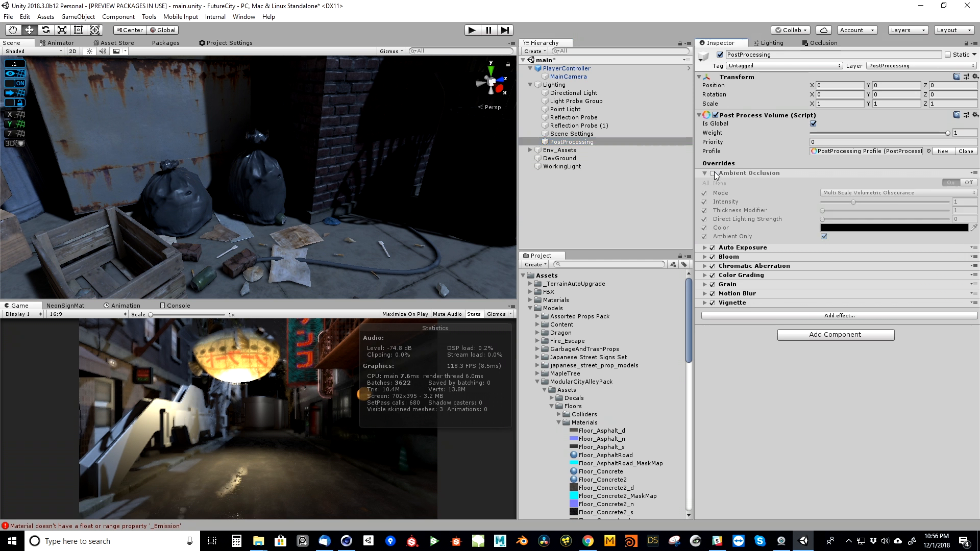
pyautogui.click(713, 173)
pyautogui.moveTo(853, 203); pyautogui.dragTo(844, 204)
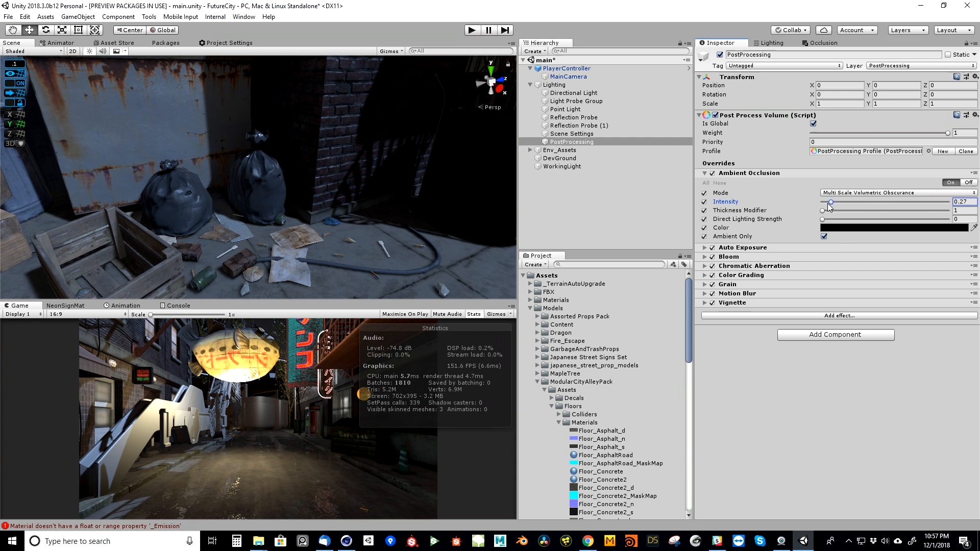
pyautogui.click(740, 173)
# - Toggle Auto Exposure off and on, and enable the Intensity override of the Bloom effect
pyautogui.click(713, 182)
pyautogui.click(712, 183)
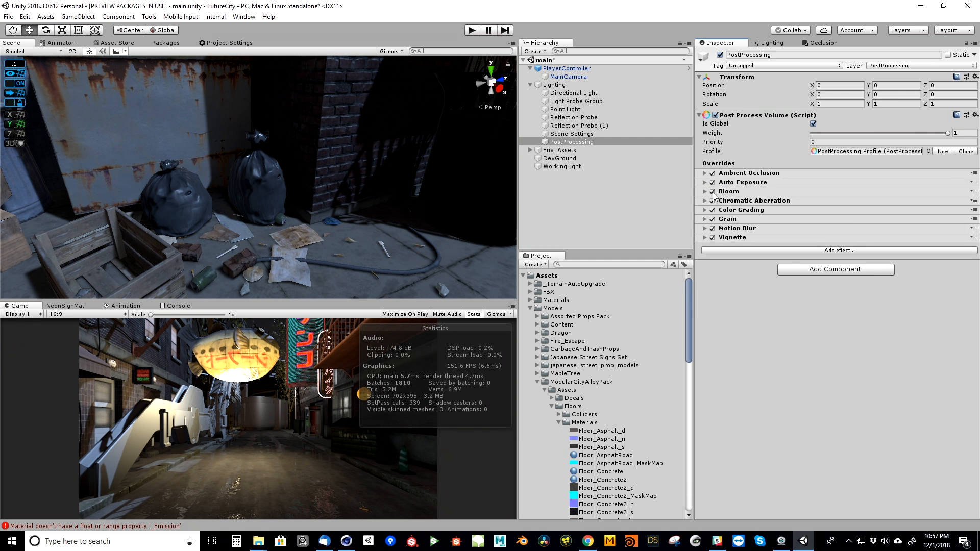
pyautogui.click(729, 191)
pyautogui.click(705, 221)
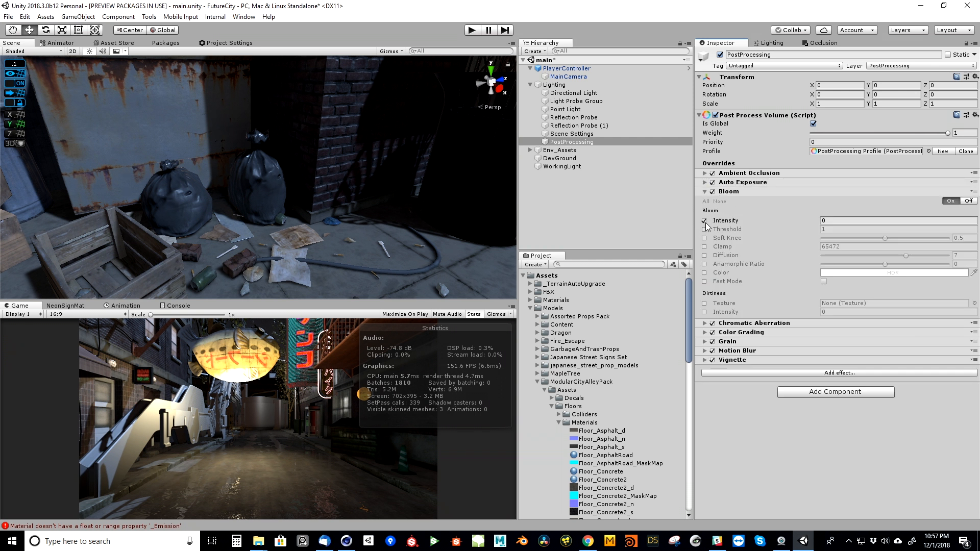
# - Enable the Auto Exposure overrides for filtering, minimum, maximum, exposure compensation, type, speed up and speed down
pyautogui.click(705, 182)
pyautogui.click(705, 211)
pyautogui.click(705, 220)
pyautogui.click(705, 229)
pyautogui.click(705, 237)
pyautogui.click(705, 259)
pyautogui.click(705, 268)
pyautogui.click(705, 277)
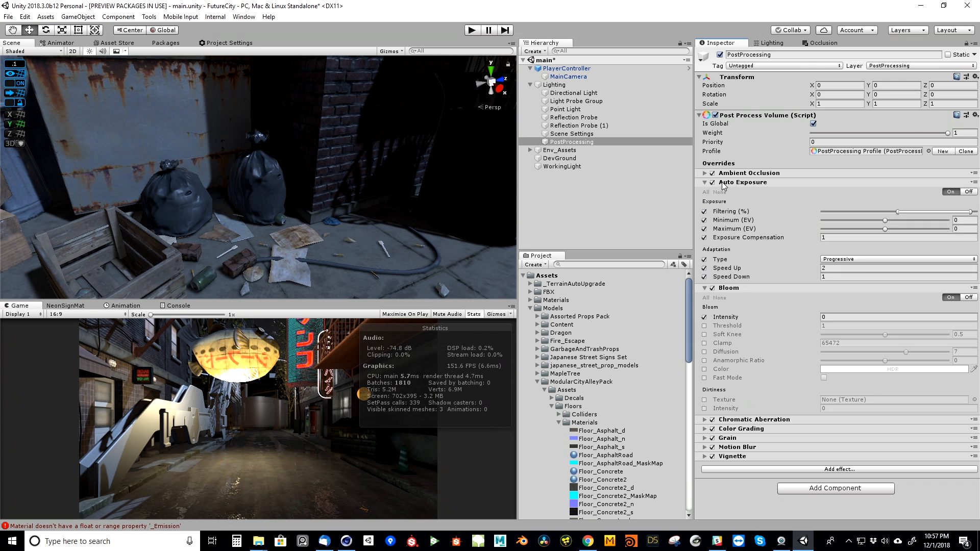
# - Compare the scene with the Auto Exposure effect switched off and on
pyautogui.click(713, 183)
pyautogui.click(713, 182)
pyautogui.click(713, 182)
pyautogui.click(712, 182)
pyautogui.click(737, 183)
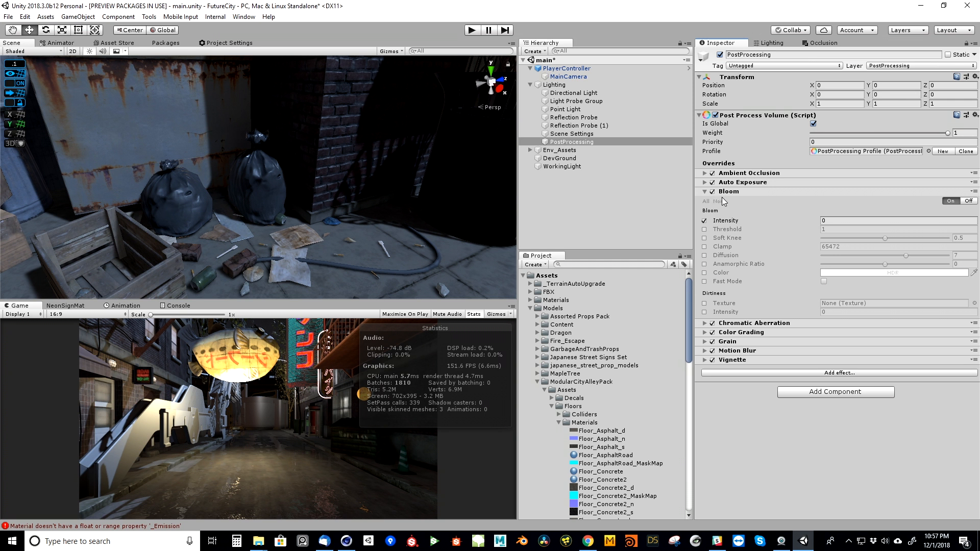
# - Enable the remaining Bloom overrides, from threshold to fast mode, plus the dirtiness texture and intensity
pyautogui.click(705, 229)
pyautogui.click(704, 238)
pyautogui.click(705, 246)
pyautogui.click(705, 255)
pyautogui.click(704, 264)
pyautogui.click(705, 273)
pyautogui.click(705, 281)
pyautogui.click(705, 304)
pyautogui.click(705, 312)
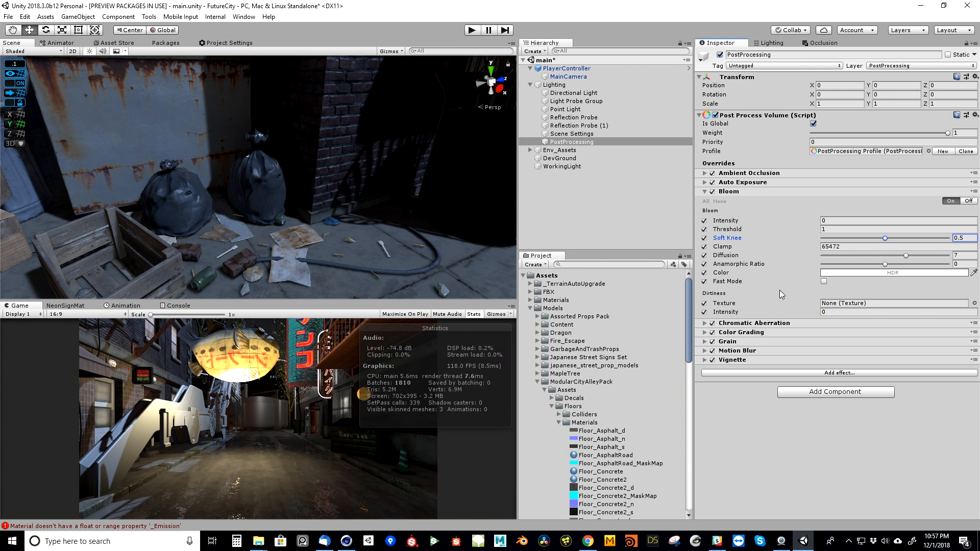
# - Set the Bloom intensity to 0.5, diffusion to 10 and anamorphic ratio to 1
pyautogui.click(840, 221)
pyautogui.write('0.5')
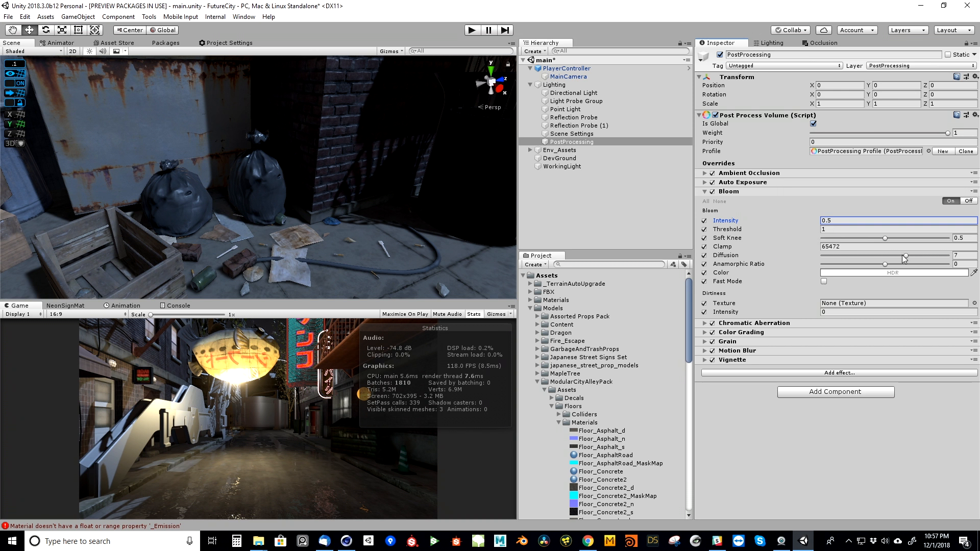
pyautogui.moveTo(907, 255); pyautogui.dragTo(978, 261)
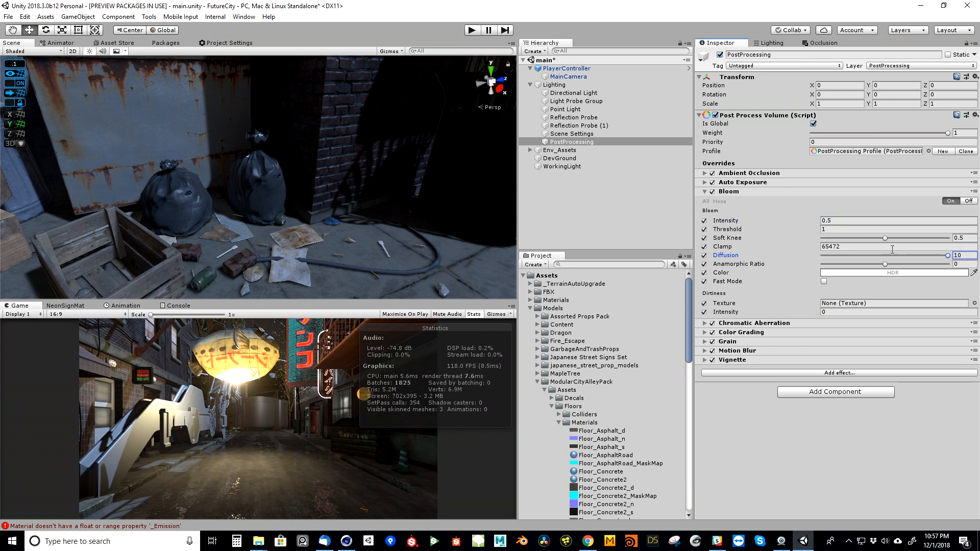
pyautogui.moveTo(885, 266); pyautogui.dragTo(978, 274)
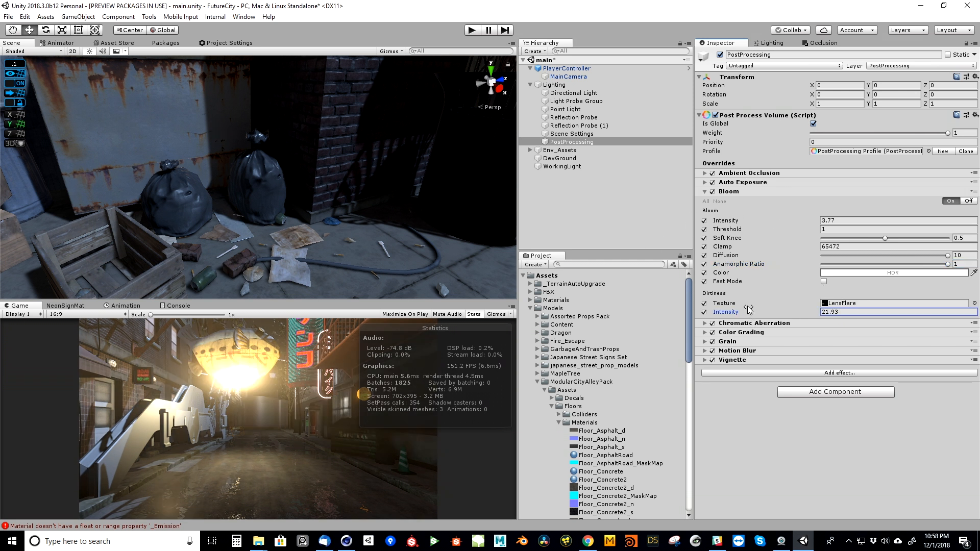
# - Raise the Bloom dirtiness intensity to 30.04 and reset the LensFlare dirtiness texture to None
pyautogui.moveTo(755, 317); pyautogui.dragTo(979, 307)
pyautogui.click(975, 304)
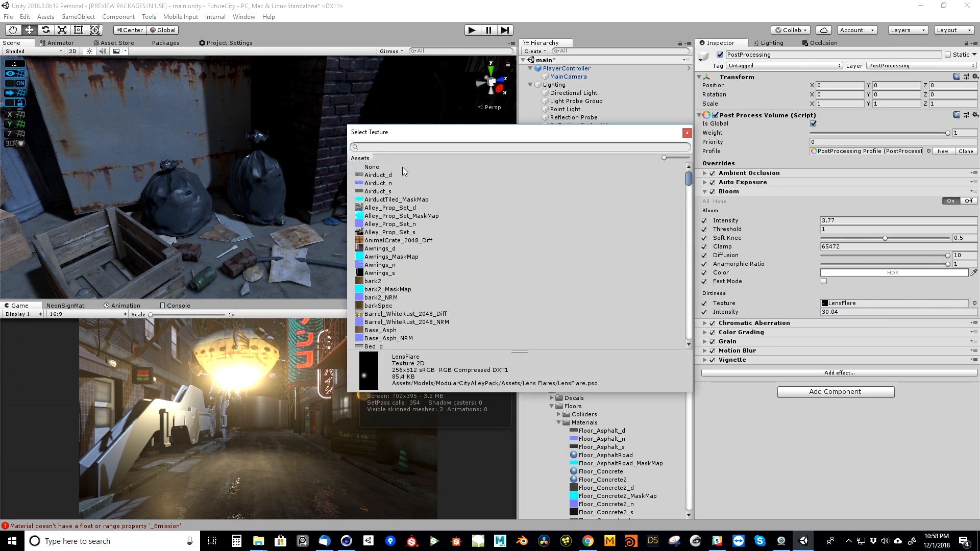
pyautogui.doubleClick(404, 167)
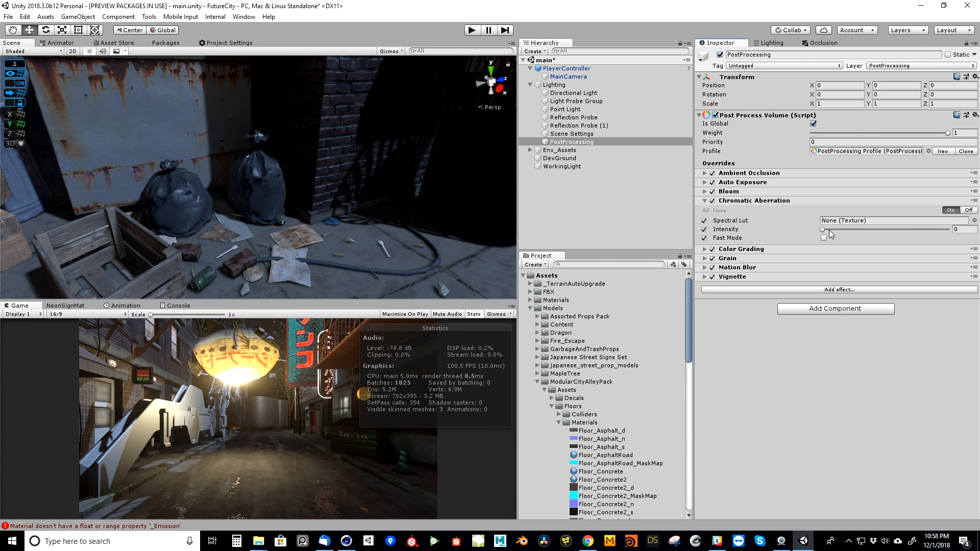
# - Set the Chromatic Aberration intensity to 0.118 and compare the effect off and on
pyautogui.moveTo(829, 231)
pyautogui.mouseDown()
pyautogui.moveTo(855, 232)
pyautogui.moveTo(838, 237)
pyautogui.mouseUp()
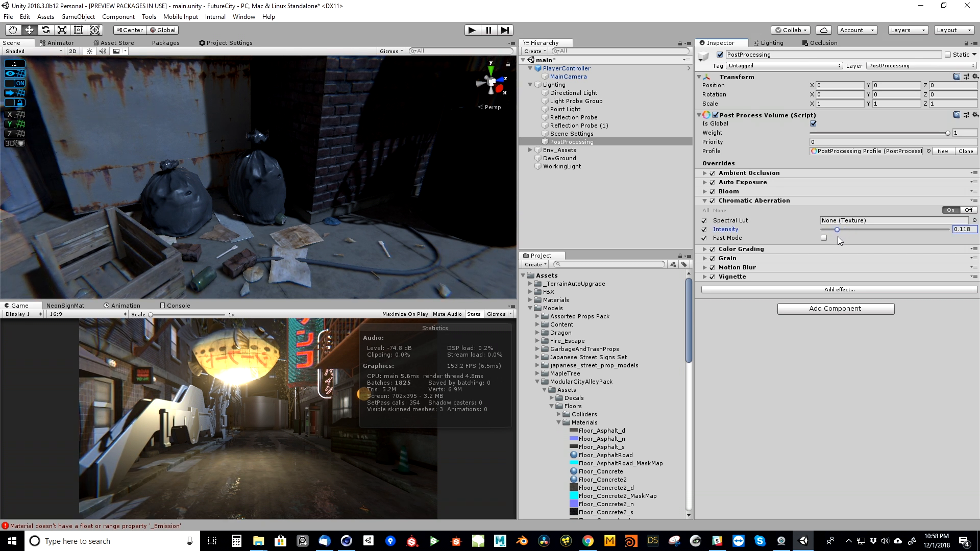
pyautogui.click(712, 201)
pyautogui.click(712, 200)
pyautogui.click(747, 201)
# - Enable the Color Grading overrides for mode, tonemapping mode, temperature and tint
pyautogui.click(731, 210)
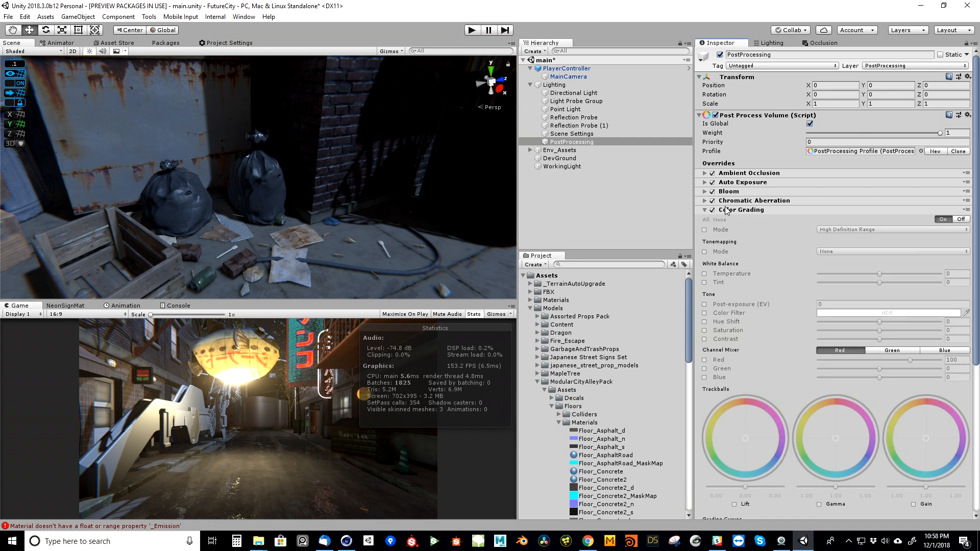
pyautogui.click(705, 231)
pyautogui.click(704, 252)
pyautogui.click(705, 274)
pyautogui.click(705, 282)
# - Enable all Tone overrides and the red, green and blue Channel Mixer overrides in Color Grading
pyautogui.click(705, 304)
pyautogui.click(705, 313)
pyautogui.click(704, 321)
pyautogui.click(705, 330)
pyautogui.click(705, 339)
pyautogui.click(705, 360)
pyautogui.click(704, 368)
pyautogui.click(704, 378)
# - Enable the Lift, Gamma and Gain overrides in Color Grading and shift their trackballs slightly off centre
pyautogui.click(734, 504)
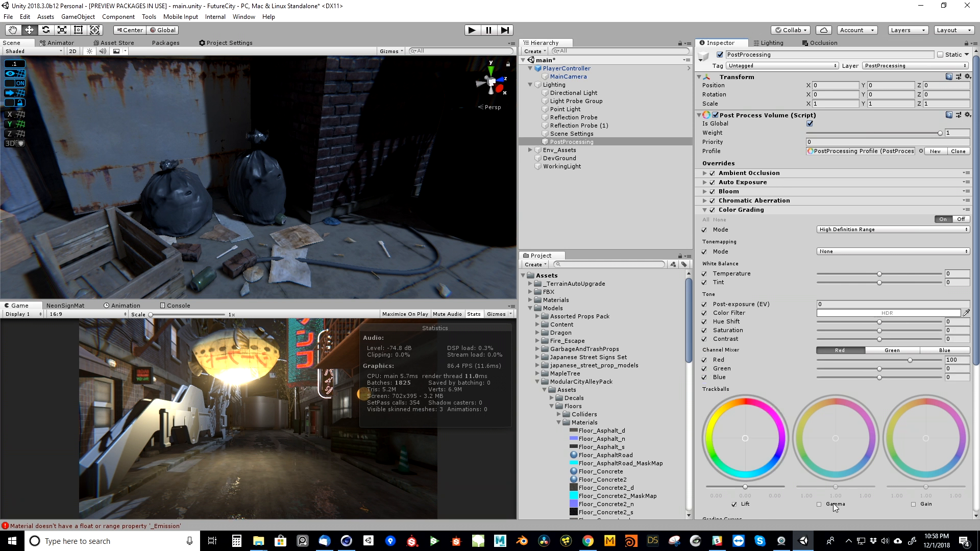
pyautogui.click(820, 505)
pyautogui.click(914, 505)
pyautogui.moveTo(978, 338); pyautogui.dragTo(801, 384)
pyautogui.moveTo(745, 372); pyautogui.dragTo(739, 381)
pyautogui.moveTo(838, 366); pyautogui.dragTo(841, 368)
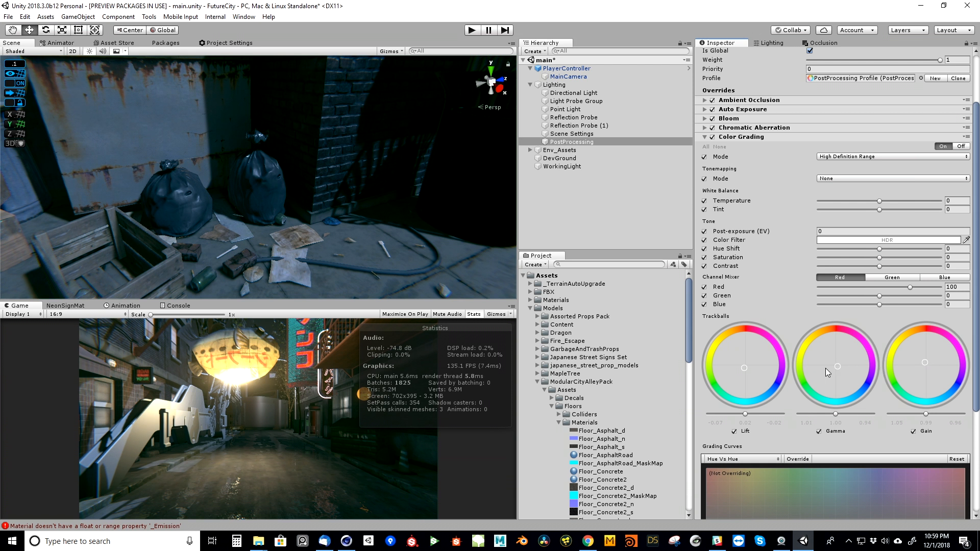
# - Shift the Gamma and Gain trackballs slightly further and set the Color Grading tonemapping mode to ACES
pyautogui.moveTo(838, 370); pyautogui.dragTo(922, 361)
pyautogui.click(836, 179)
pyautogui.click(827, 220)
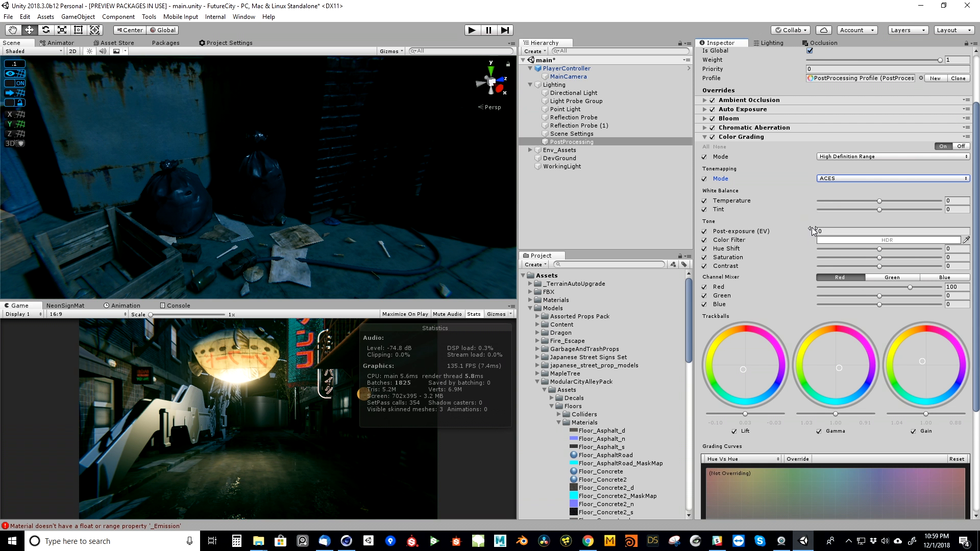
# - Set the Color Grading temperature to -3.4, contrast to 0.8 and post-exposure to 0.93
pyautogui.moveTo(879, 201); pyautogui.dragTo(877, 201)
pyautogui.moveTo(807, 235); pyautogui.dragTo(814, 231)
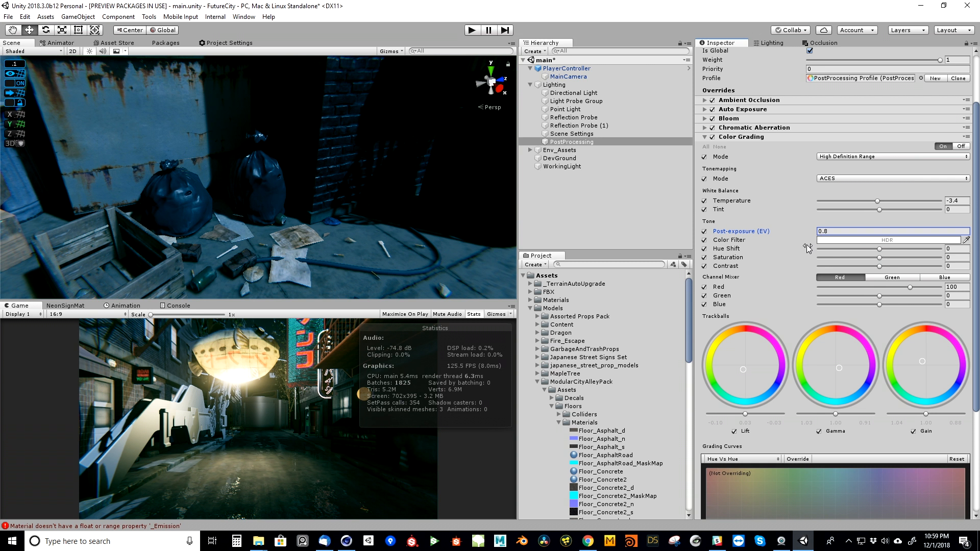
pyautogui.moveTo(878, 268); pyautogui.dragTo(881, 269)
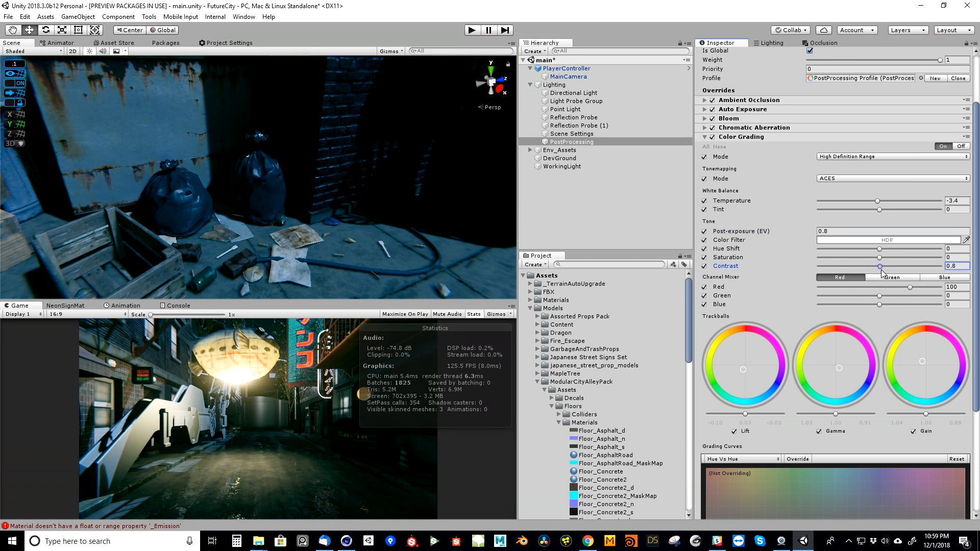
pyautogui.click(756, 231)
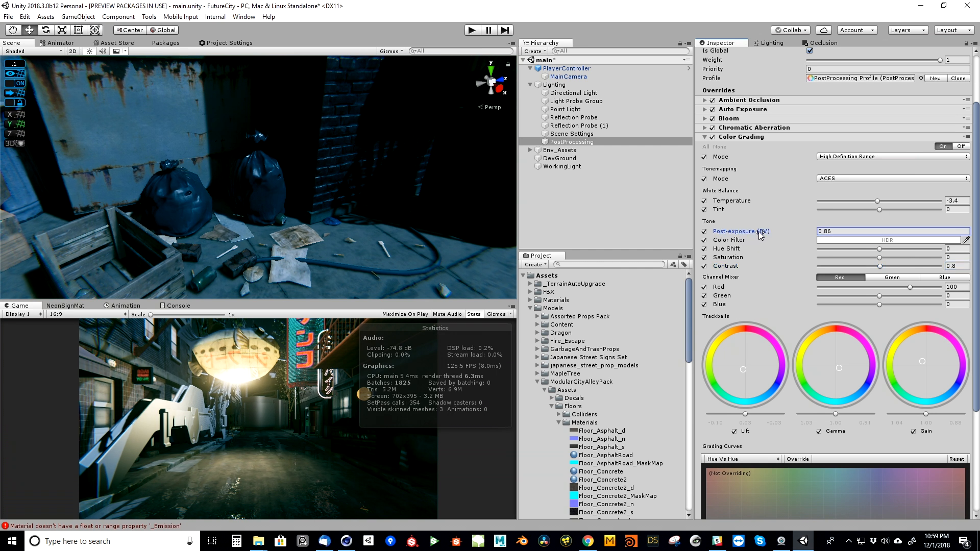
# - Compare the scene with Color Grading off and on, leave it enabled and collapse its settings
pyautogui.click(713, 137)
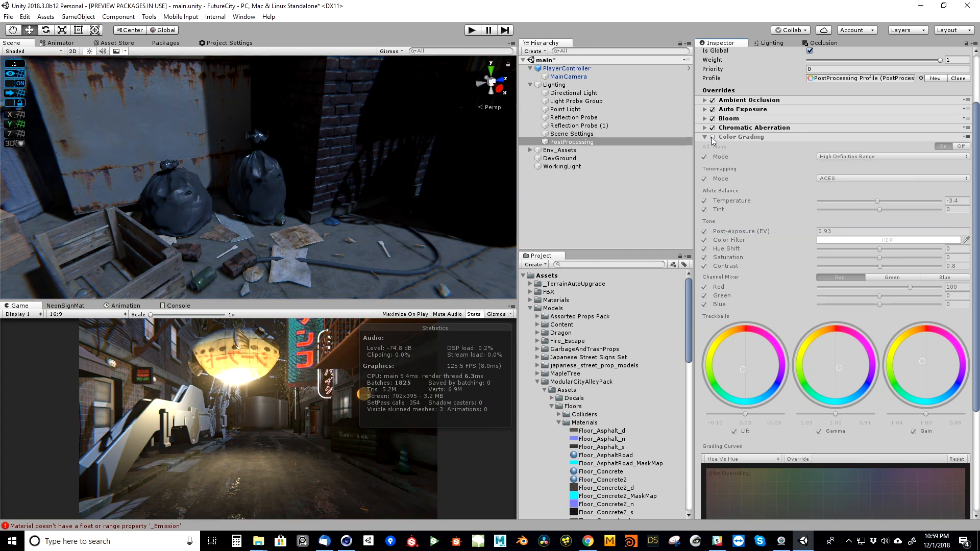
pyautogui.click(713, 138)
pyautogui.click(713, 137)
pyautogui.click(712, 137)
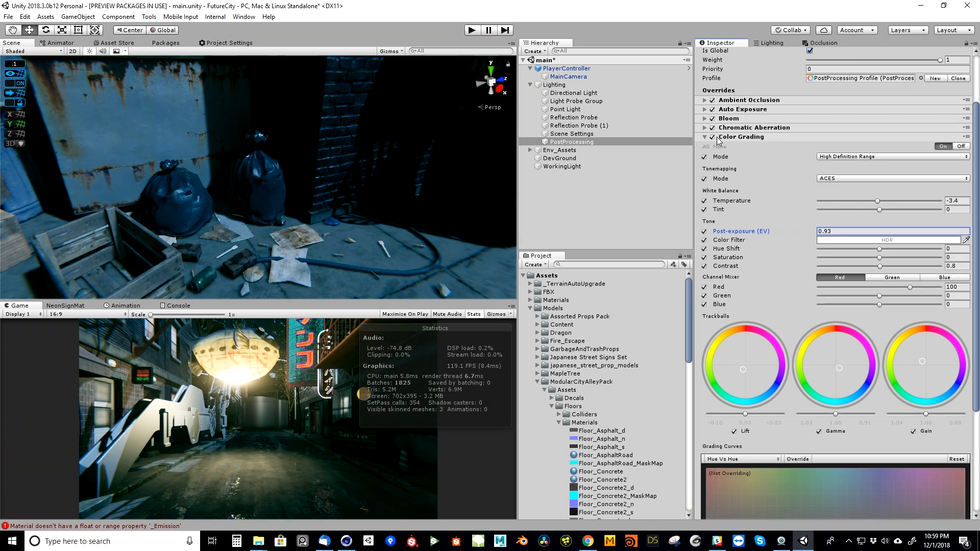
pyautogui.click(706, 137)
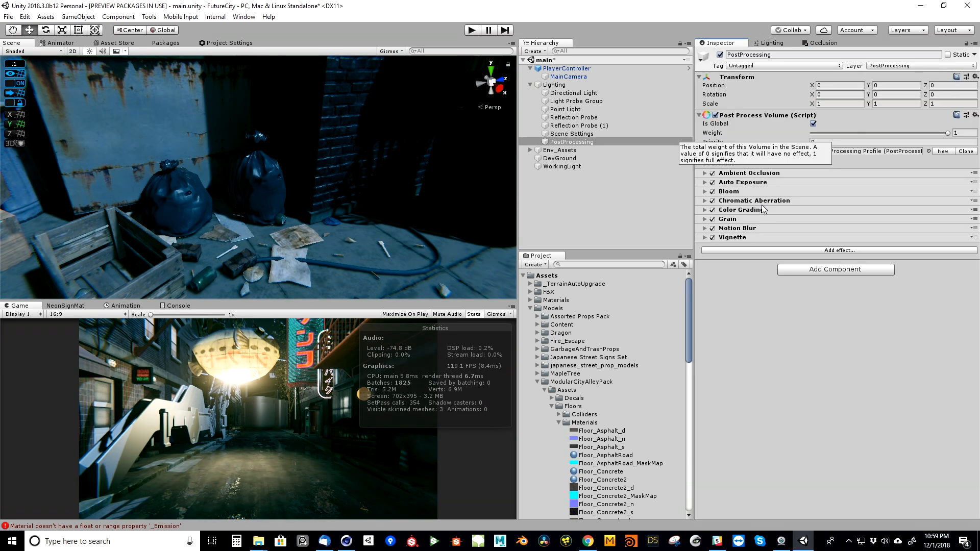
# - Enable all Grain overrides and set the grain intensity to 0.15 and size to 0.76
pyautogui.click(731, 222)
pyautogui.click(704, 240)
pyautogui.click(704, 248)
pyautogui.click(705, 257)
pyautogui.click(704, 266)
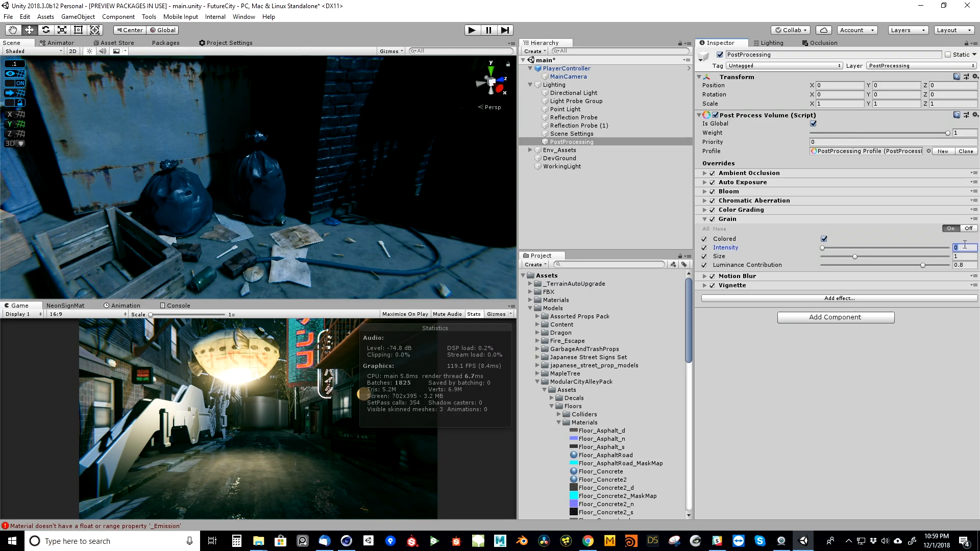
pyautogui.write('1')
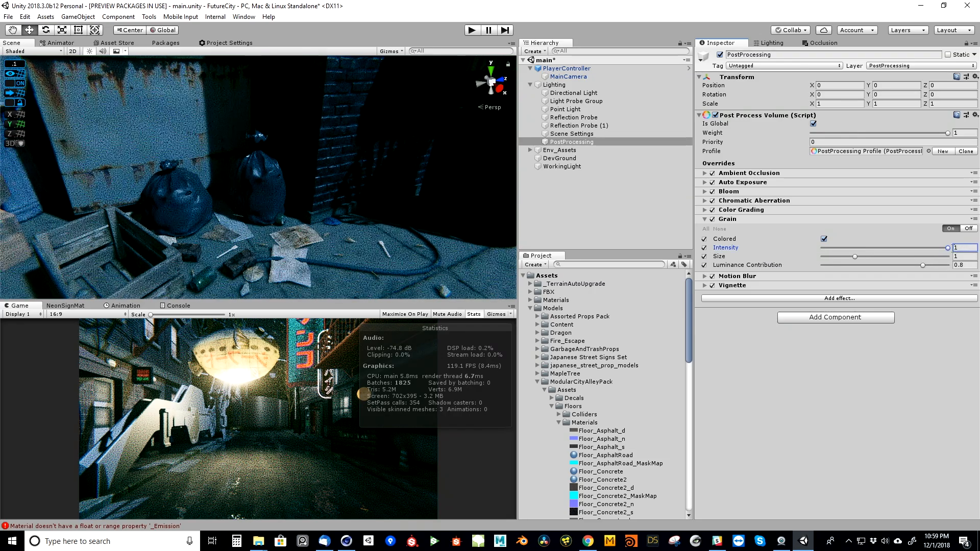
pyautogui.moveTo(855, 256); pyautogui.dragTo(845, 256)
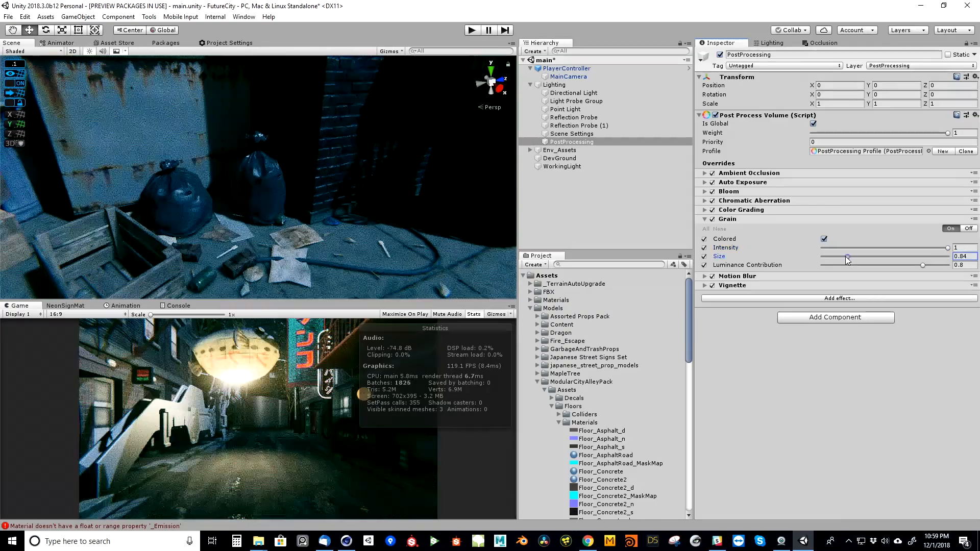
pyautogui.click(962, 248)
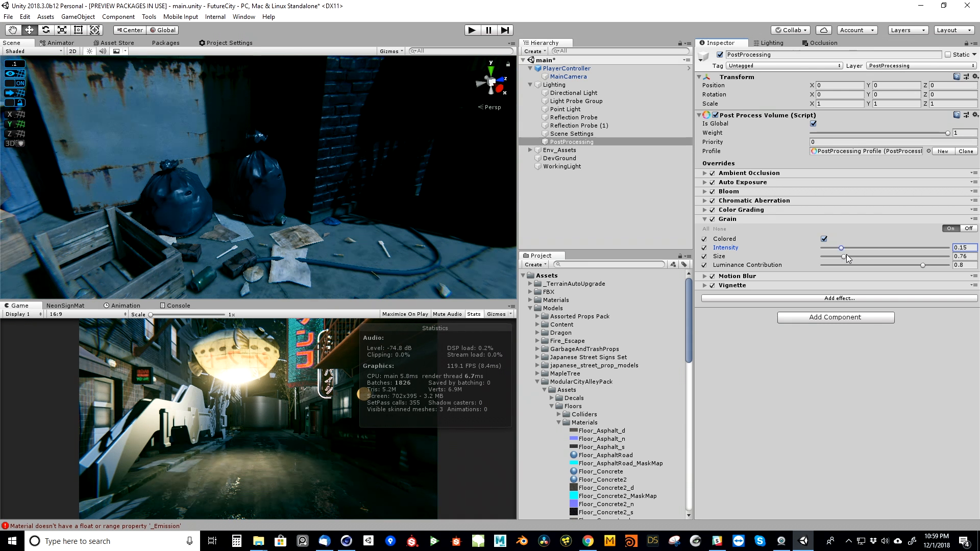
# - Collapse the Grain settings, enable both Motion Blur overrides and collapse that effect
pyautogui.click(722, 220)
pyautogui.click(723, 228)
pyautogui.click(705, 249)
pyautogui.click(705, 257)
pyautogui.click(738, 228)
# - Enable all Vignette overrides and set the vignette intensity to 0.256
pyautogui.click(731, 238)
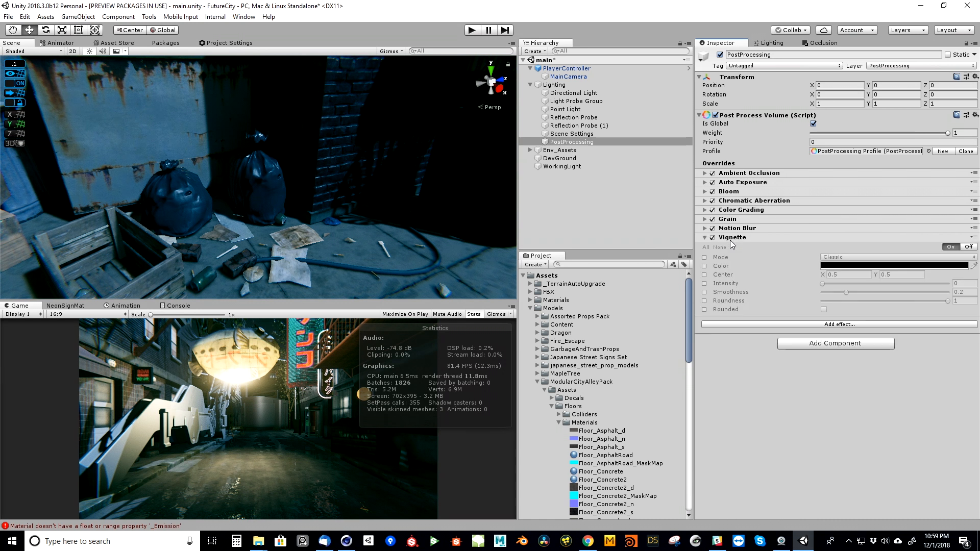
pyautogui.click(704, 257)
pyautogui.click(705, 266)
pyautogui.click(705, 275)
pyautogui.click(704, 283)
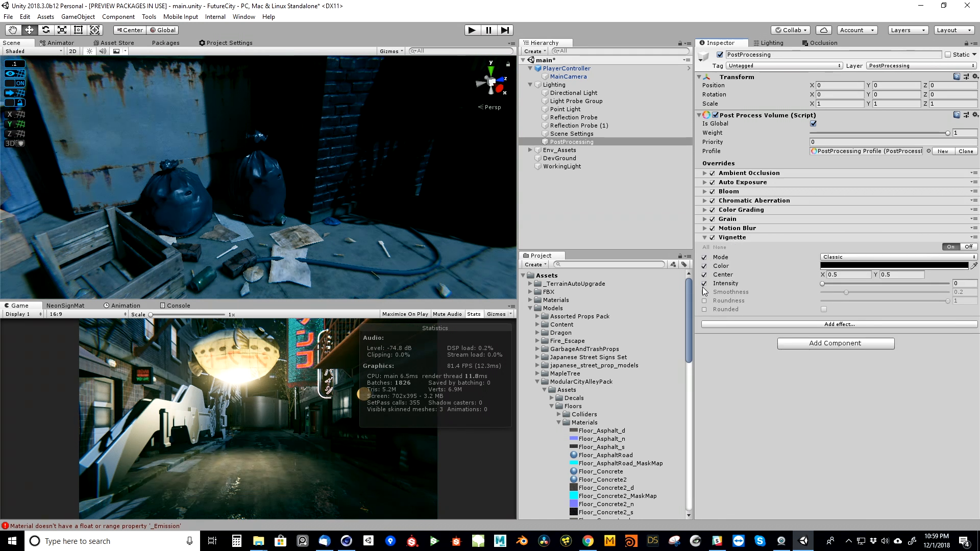
pyautogui.click(704, 292)
pyautogui.click(705, 301)
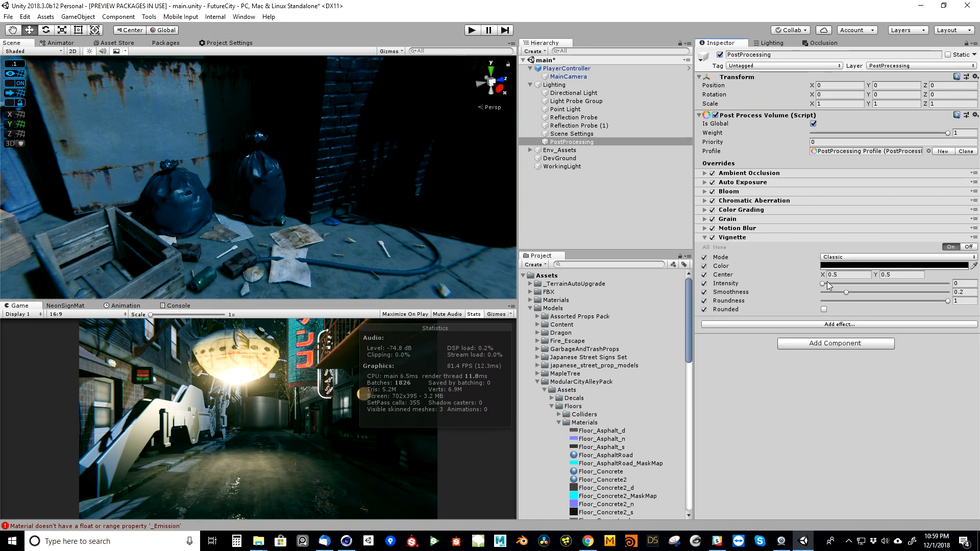
pyautogui.moveTo(823, 284); pyautogui.dragTo(854, 283)
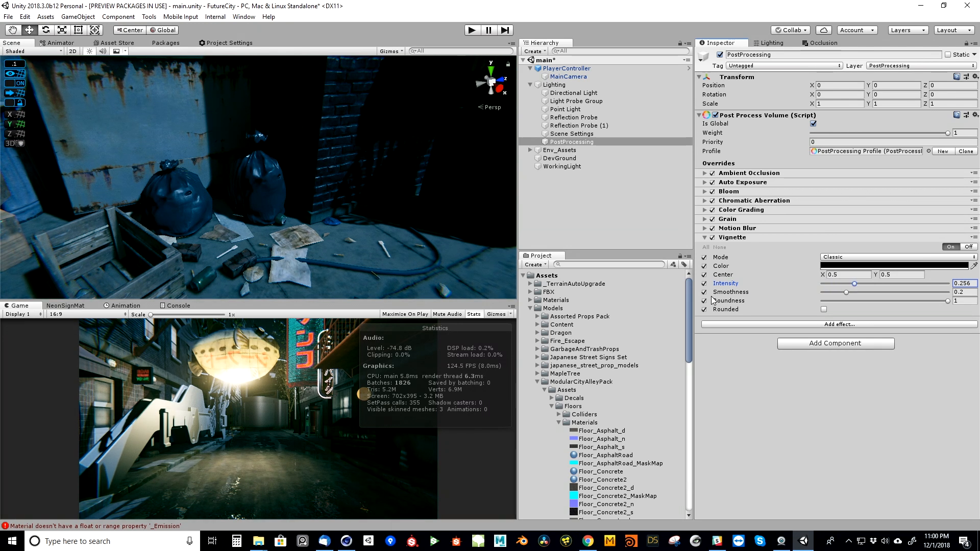
pyautogui.hotkey('ctrl', 'p')
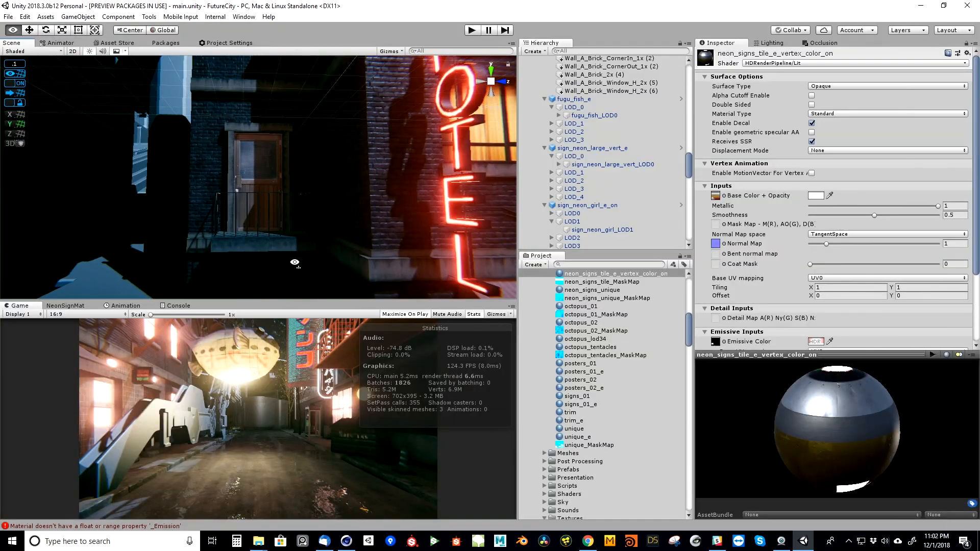
# - Apply the Shops_And_Lights_Off material to two lit lower windows of the brick building behind the fire escape
pyautogui.moveTo(357, 240); pyautogui.dragTo(566, 246, button='right')
pyautogui.press('s')
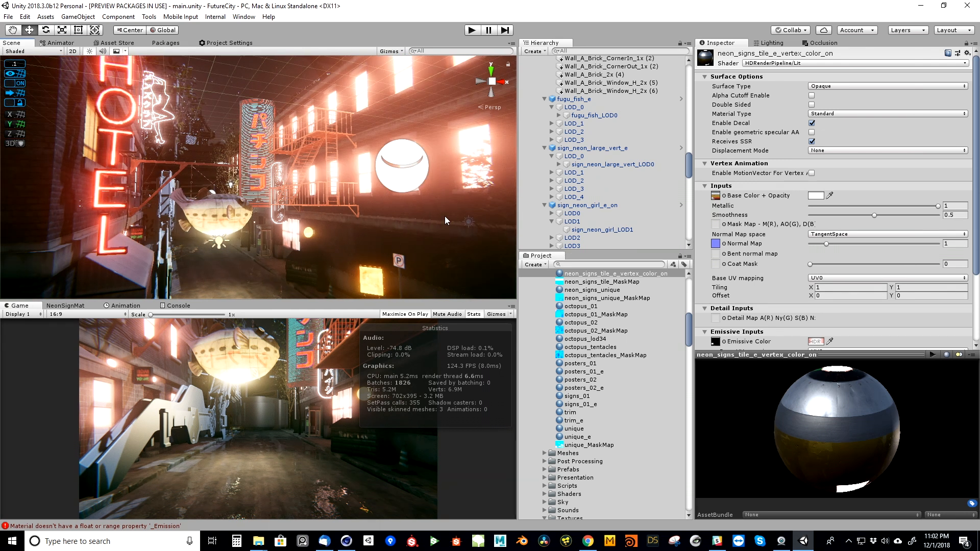
pyautogui.click(130, 118)
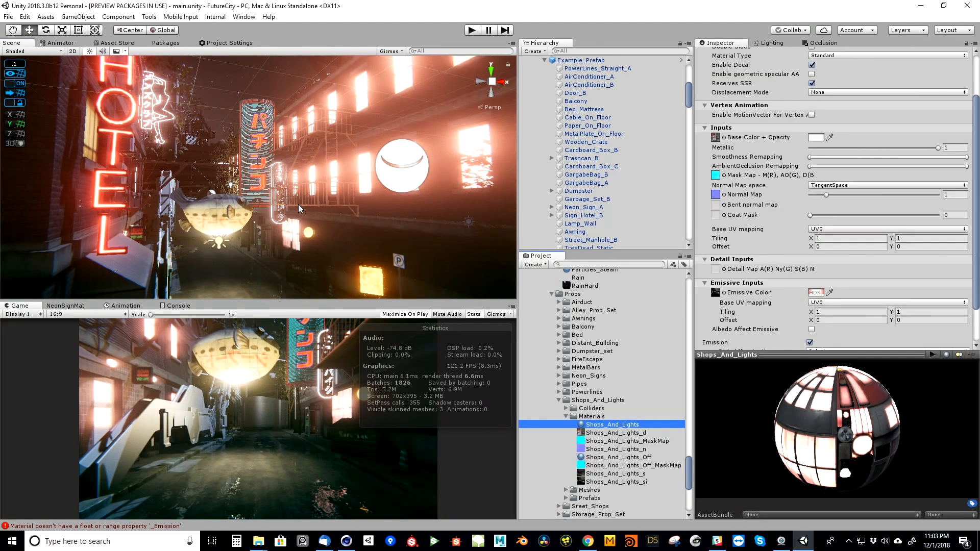
pyautogui.moveTo(299, 208); pyautogui.dragTo(442, 225, button='right')
pyautogui.press('w')
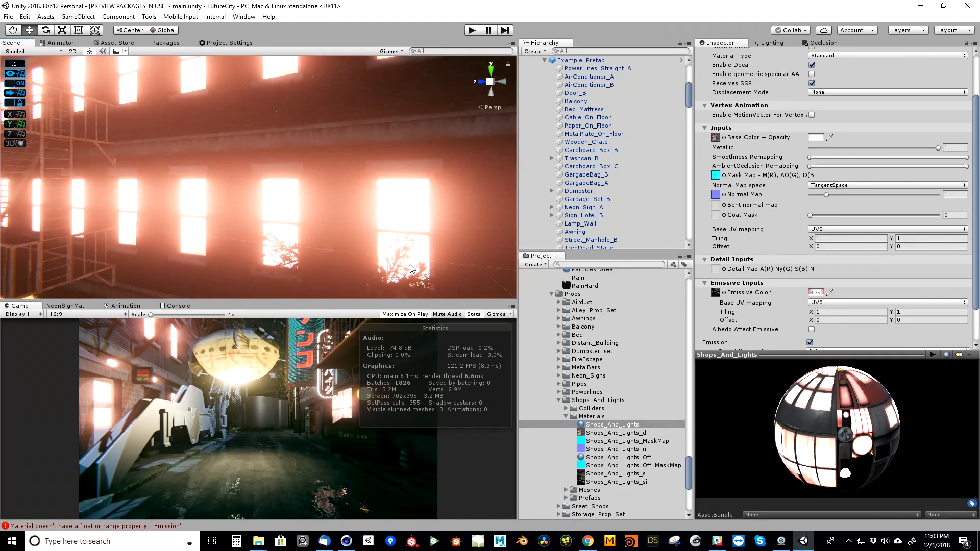
pyautogui.click(633, 458)
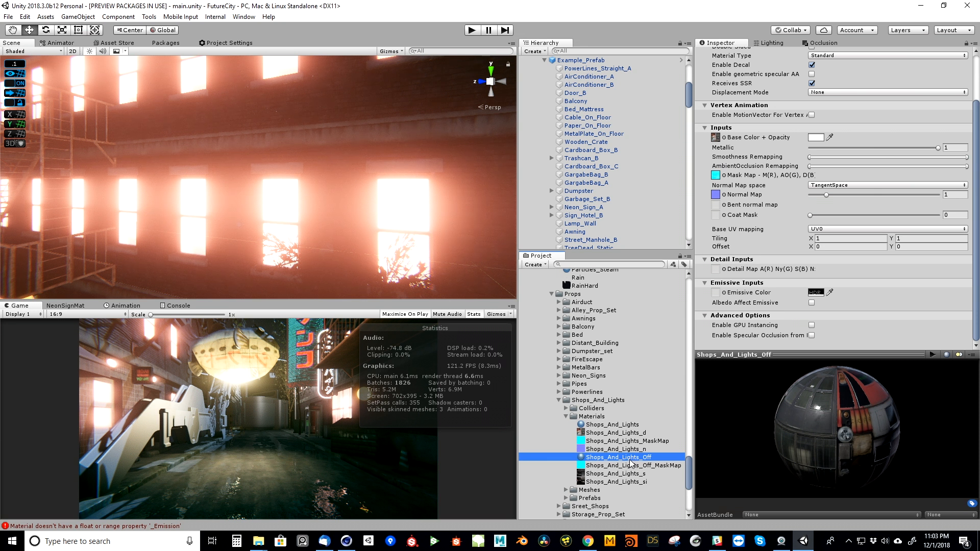
pyautogui.moveTo(631, 462); pyautogui.dragTo(285, 200)
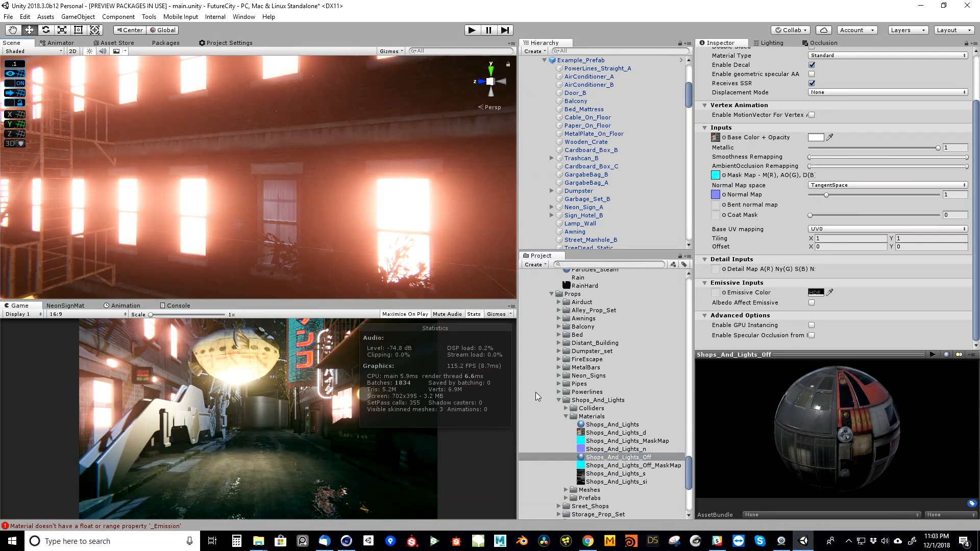
pyautogui.moveTo(629, 456); pyautogui.dragTo(409, 217)
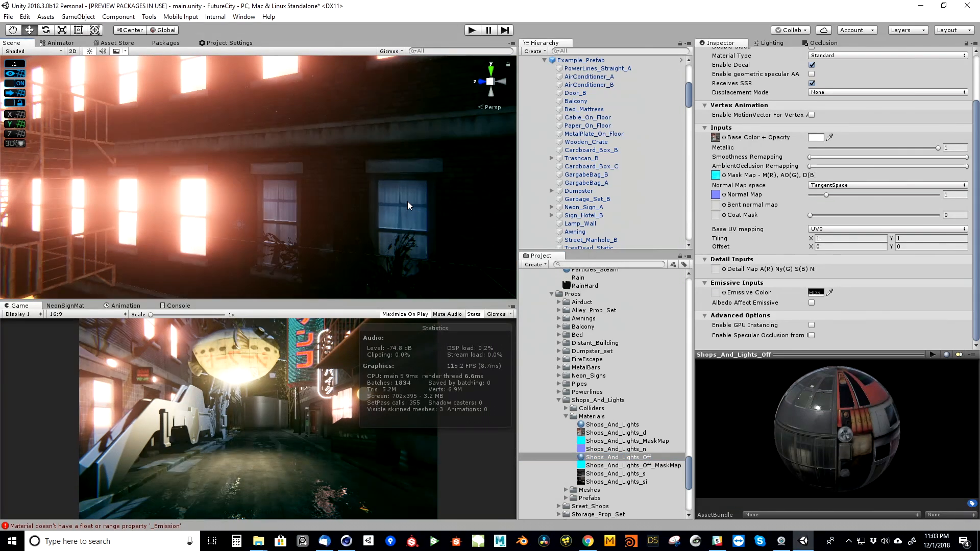
# - Duplicate the Shops_And_Lights material in its Materials folder
pyautogui.moveTo(410, 207); pyautogui.dragTo(393, 225, button='right')
pyautogui.click(632, 434)
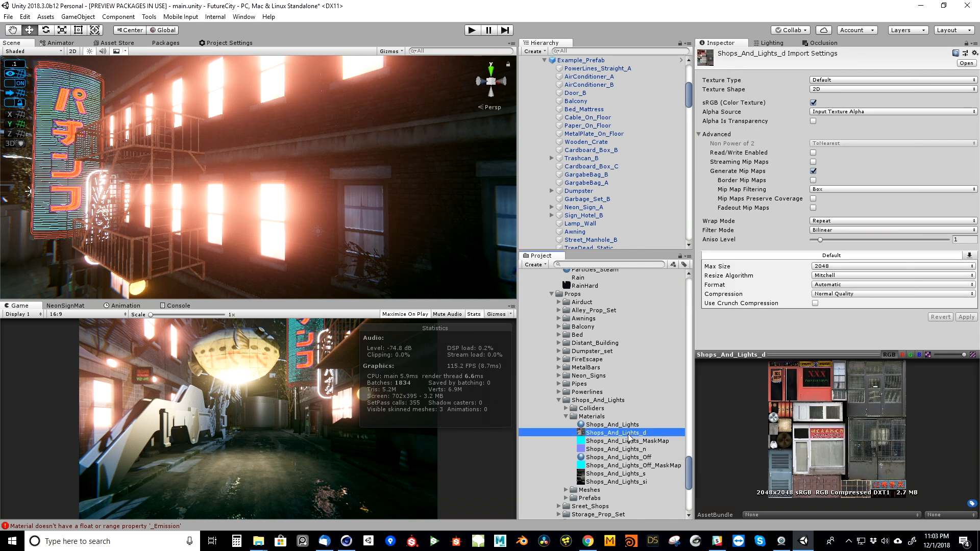
pyautogui.click(628, 425)
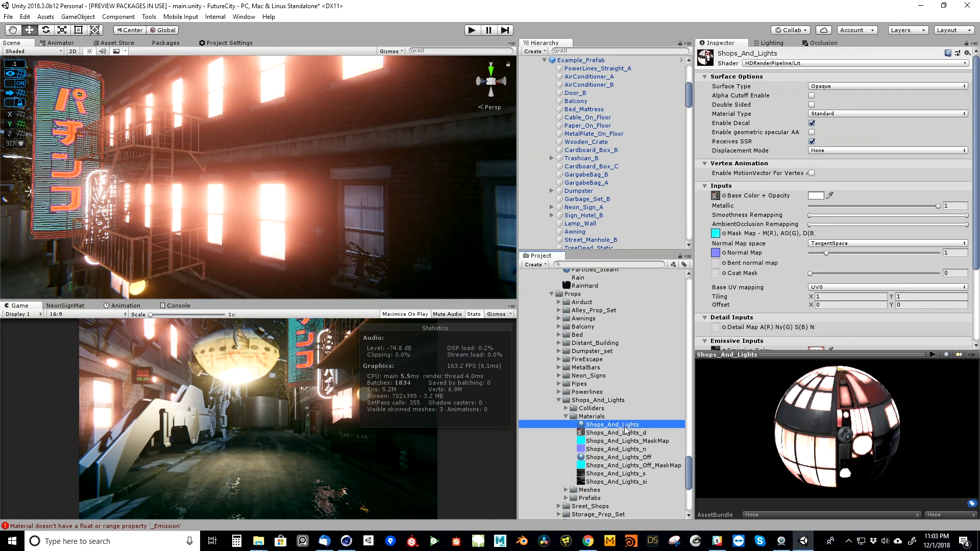
pyautogui.hotkey('ctrl', 'd')
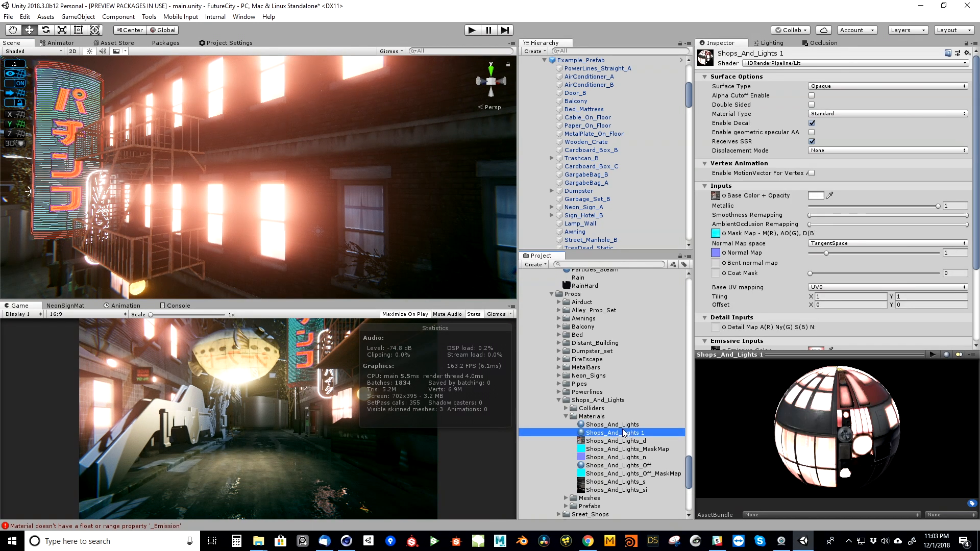
# - Reduce the emissive color of the duplicated Shops_And_Lights material and apply it to a lit window
pyautogui.scroll(-3, 974, 236)
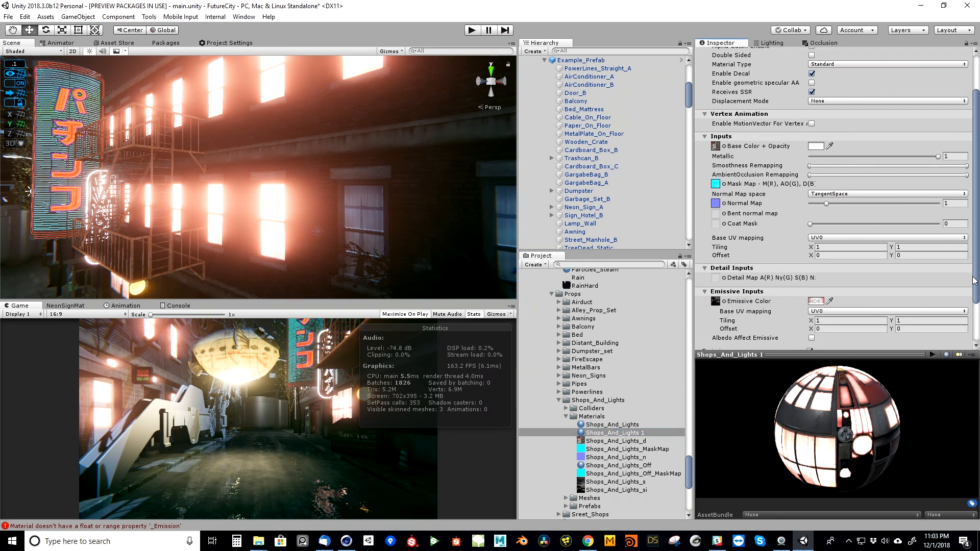
pyautogui.click(817, 278)
pyautogui.click(712, 356)
pyautogui.click(711, 357)
pyautogui.moveTo(612, 433); pyautogui.dragTo(506, 392)
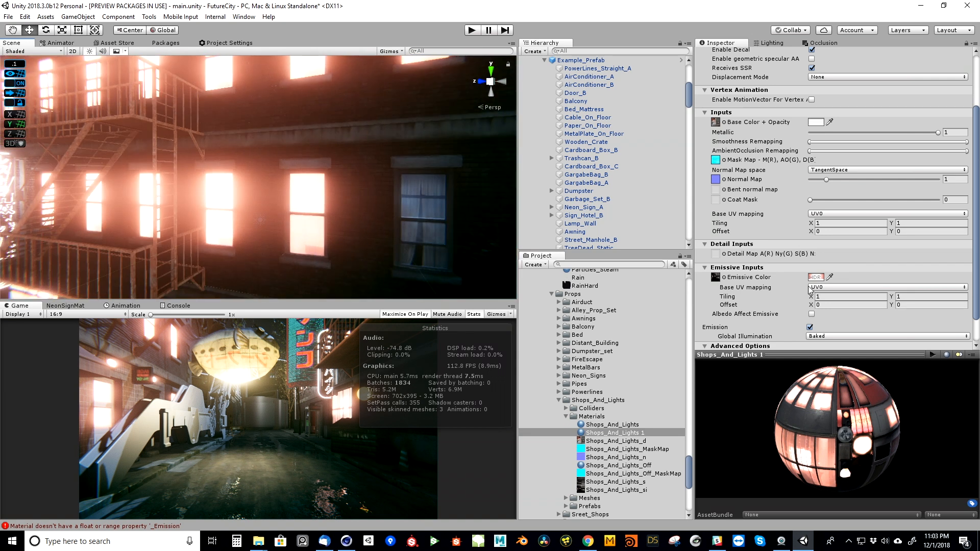
# - Shift the duplicated material's emissive color to a warmer yellow-orange and select two lit windows in the scene
pyautogui.click(816, 277)
pyautogui.click(711, 356)
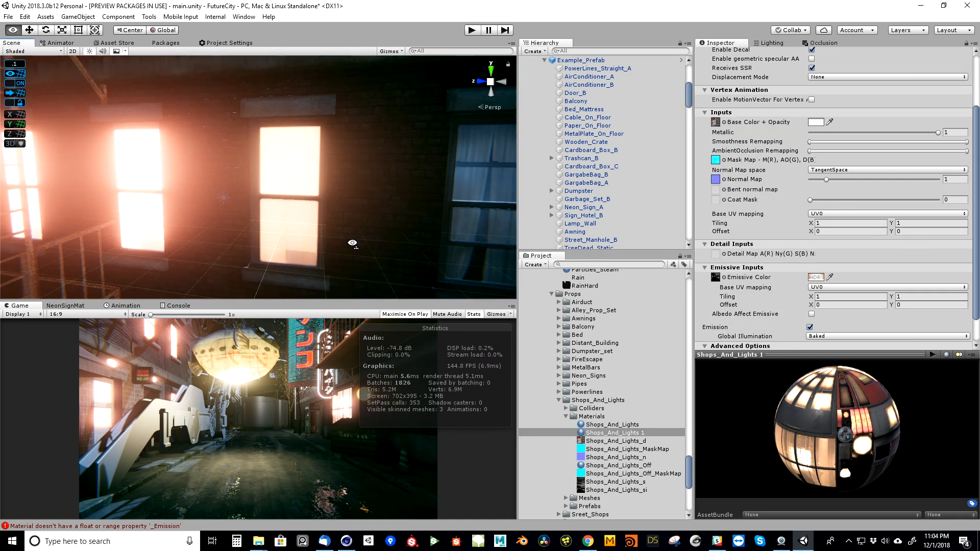
pyautogui.click(816, 277)
pyautogui.click(708, 361)
pyautogui.moveTo(433, 238); pyautogui.dragTo(237, 234, button='right')
pyautogui.click(268, 202)
pyautogui.keyDown('shift'); pyautogui.click(301, 207); pyautogui.keyUp('shift')
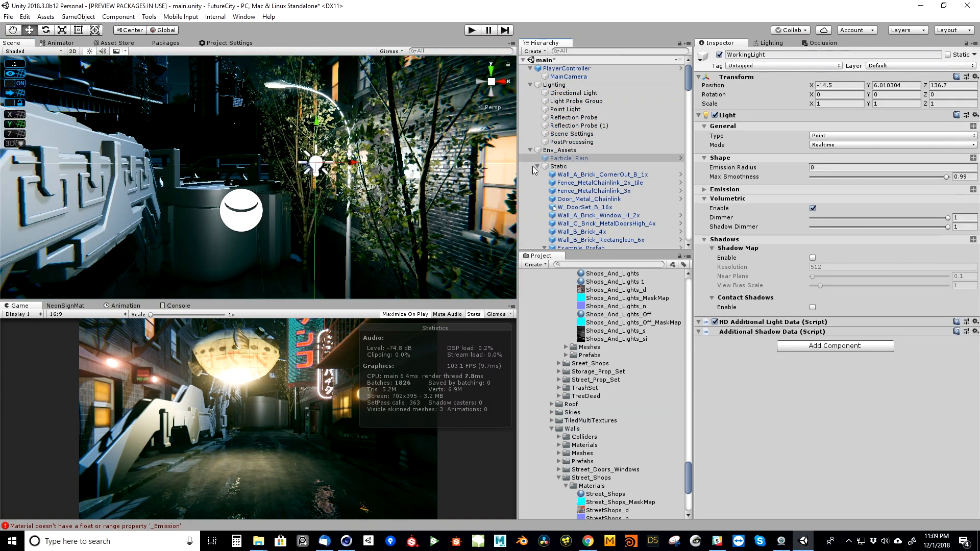
# - Collapse the Env_Assets group and deactivate the WorkingLight object
pyautogui.click(529, 151)
pyautogui.click(547, 167)
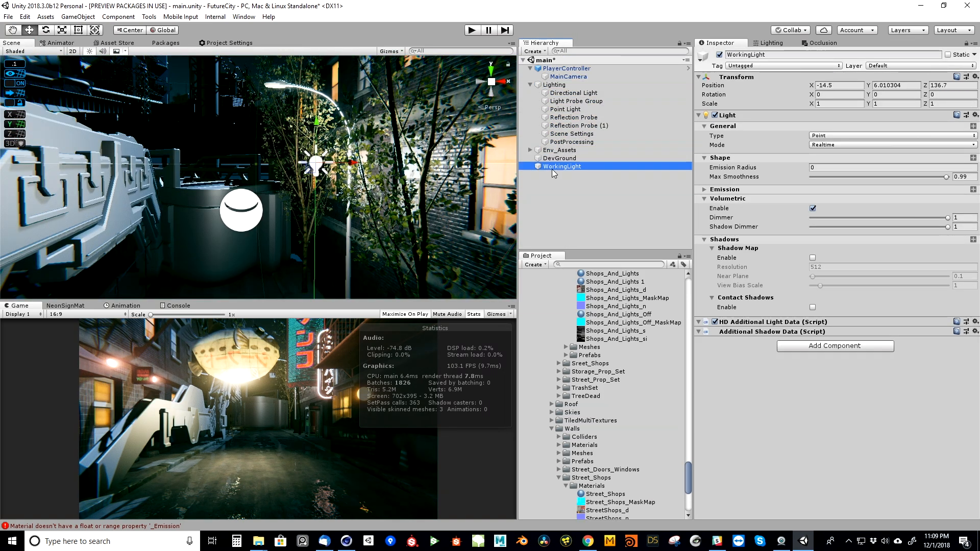
pyautogui.click(719, 55)
pyautogui.moveTo(404, 200); pyautogui.dragTo(471, 210, button='right')
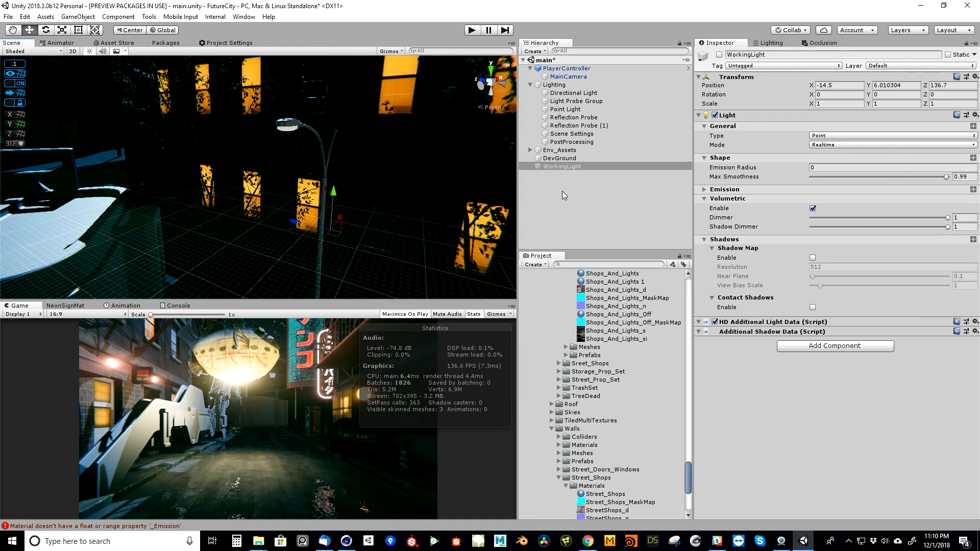
# - Duplicate the Point Light under Lighting and make the copy a child of WorkingLight
pyautogui.click(553, 168)
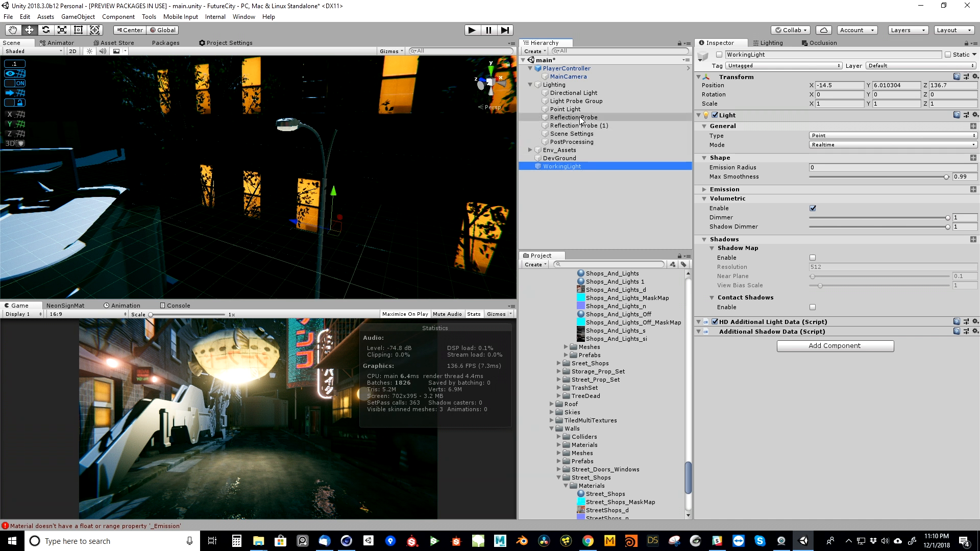
pyautogui.click(580, 117)
pyautogui.click(568, 110)
pyautogui.hotkey('ctrl', 'd')
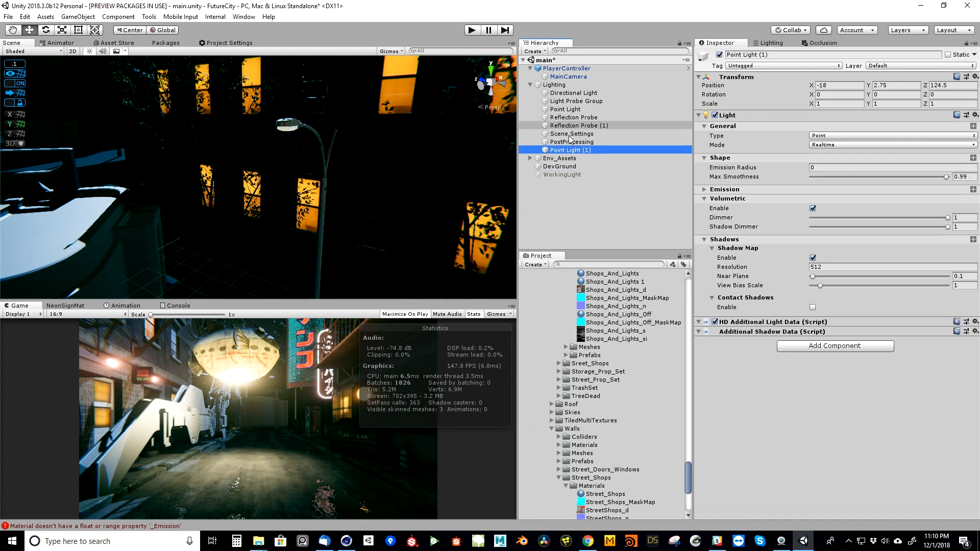
pyautogui.moveTo(568, 150); pyautogui.dragTo(562, 175)
# - Set the duplicated point light's local position to 0, 0, 0
pyautogui.click(837, 85)
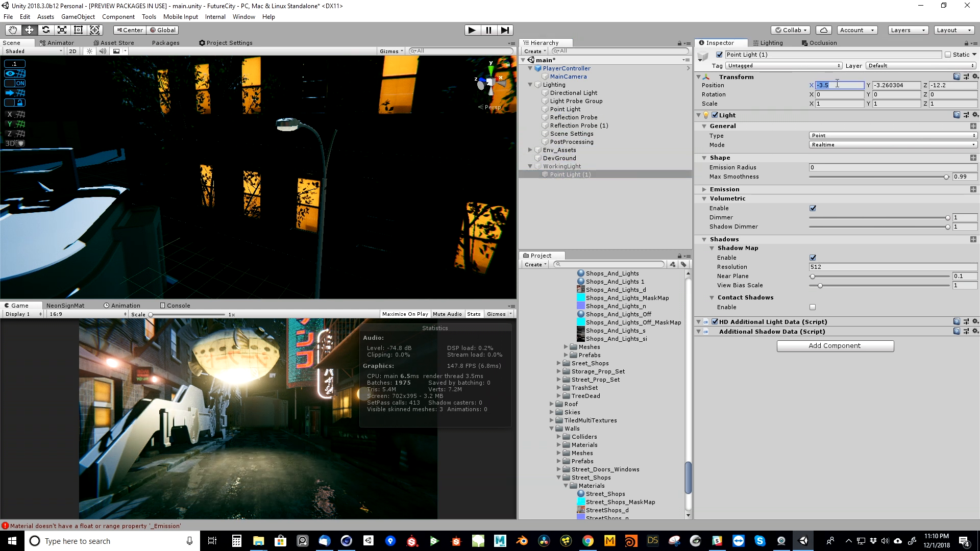
pyautogui.write('0')
pyautogui.press('Tab')
pyautogui.write('0')
pyautogui.press('Tab')
pyautogui.write('0')
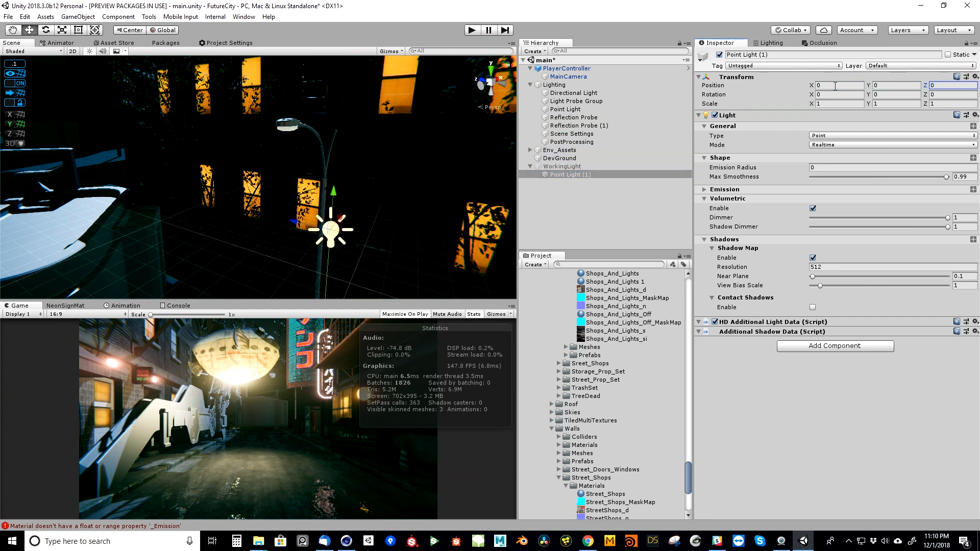
# - Move Point Light (1) back under Lighting and raise it to the street lamp head, at about X -15.4, Y 7.6, Z 137.3
pyautogui.moveTo(602, 175); pyautogui.dragTo(560, 111)
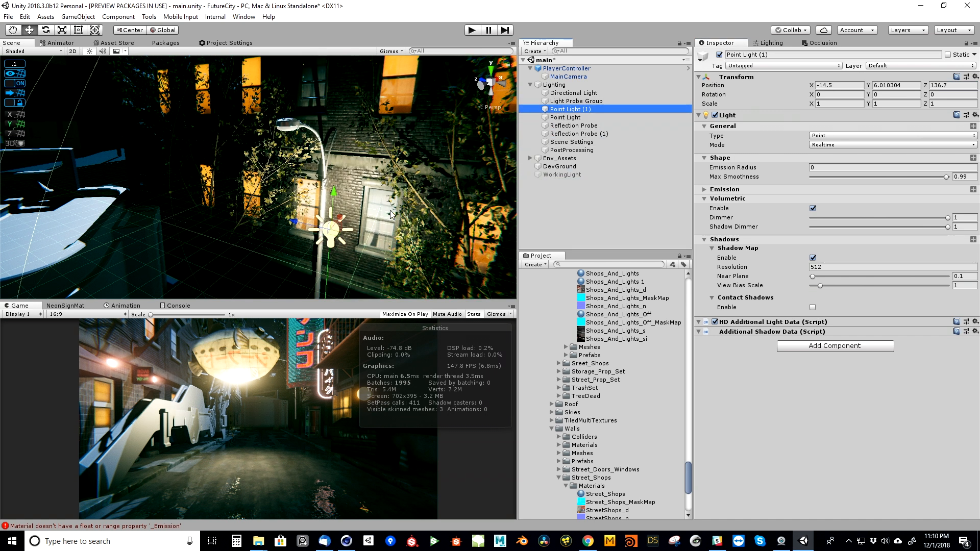
pyautogui.moveTo(305, 227); pyautogui.dragTo(296, 124)
pyautogui.moveTo(296, 124); pyautogui.dragTo(295, 135, button='right')
pyautogui.moveTo(322, 145); pyautogui.dragTo(264, 148)
pyautogui.moveTo(205, 106); pyautogui.dragTo(454, 120, button='right')
pyautogui.moveTo(206, 165); pyautogui.dragTo(271, 171)
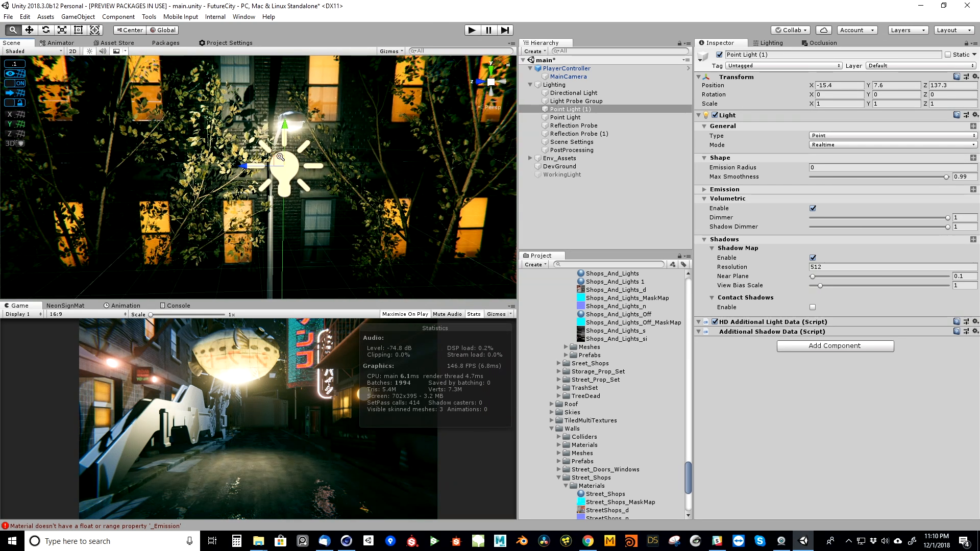
# - Fine-tune Point Light (1) at the street lamp head to position X -15.4, Y 7.7, Z 137.2
pyautogui.keyDown('alt'); pyautogui.scroll(5, 318, 164); pyautogui.keyUp('alt')
pyautogui.keyDown('alt'); pyautogui.moveTo(319, 170); pyautogui.dragTo(291, 184); pyautogui.keyUp('alt')
pyautogui.press('d')
pyautogui.moveTo(293, 181); pyautogui.dragTo(112, 176, button='right')
pyautogui.moveTo(263, 184); pyautogui.dragTo(248, 191, button='right')
pyautogui.moveTo(243, 121); pyautogui.dragTo(243, 114)
# - Give the street lamp's point light a color temperature of 3200 and an intensity of 1000 lumen
pyautogui.moveTo(242, 109); pyautogui.dragTo(268, 164, button='right')
pyautogui.moveTo(276, 154); pyautogui.dragTo(275, 304)
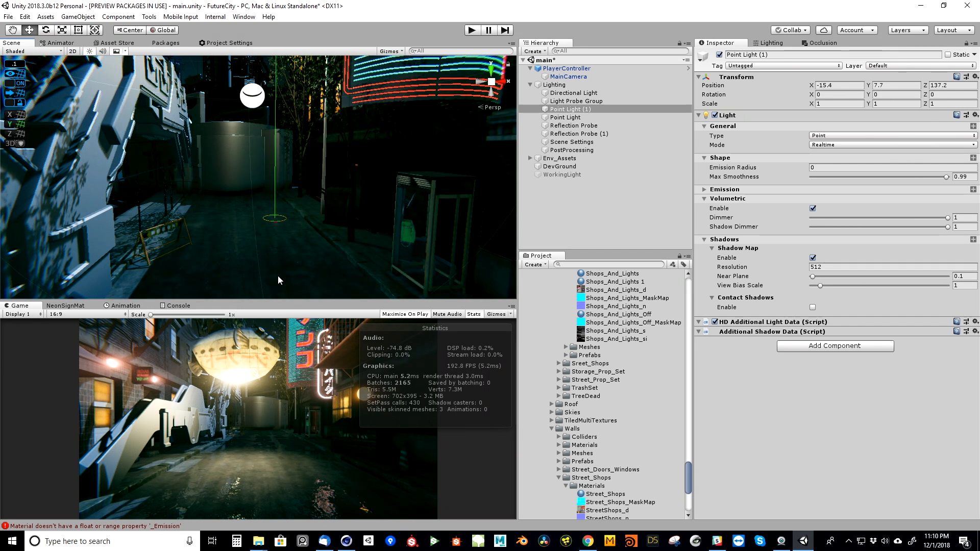
pyautogui.moveTo(270, 218); pyautogui.dragTo(279, 226, button='right')
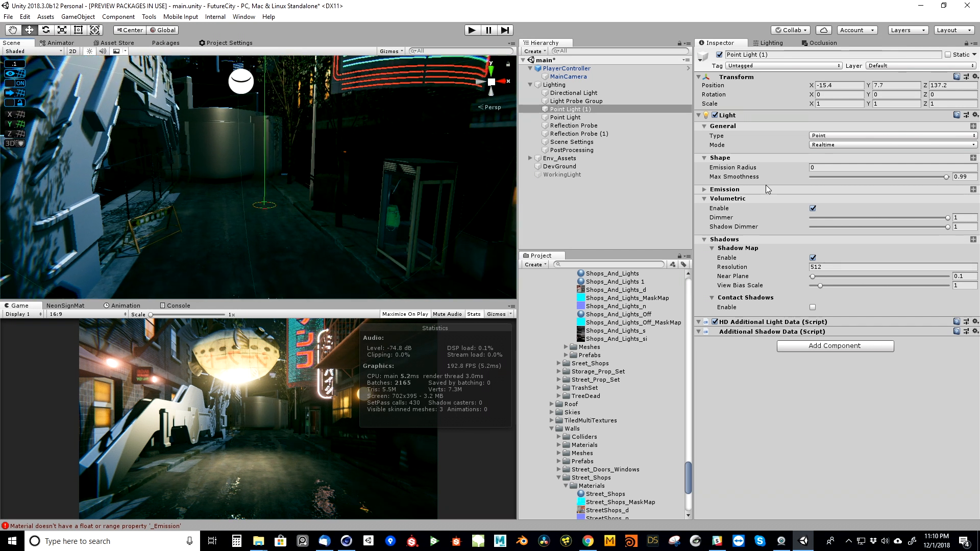
pyautogui.click(725, 189)
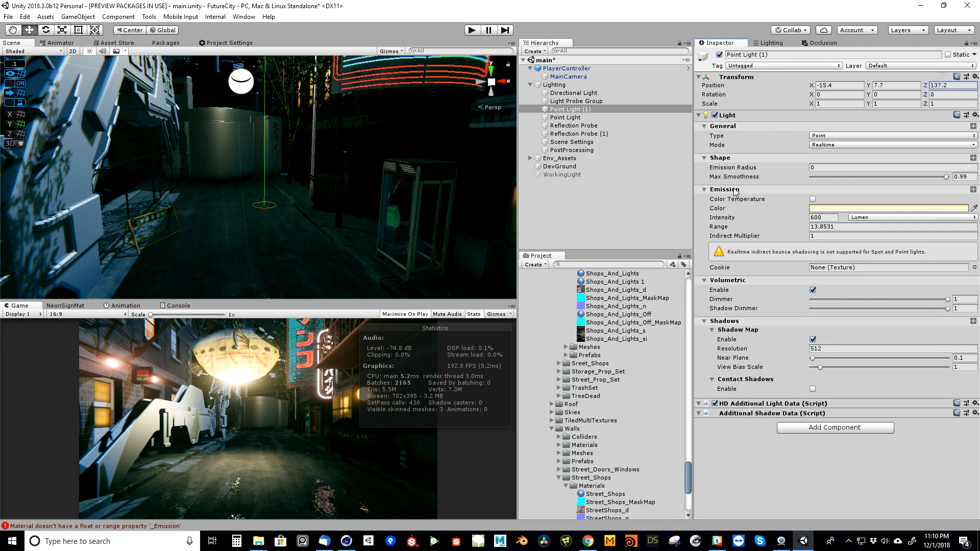
pyautogui.click(812, 199)
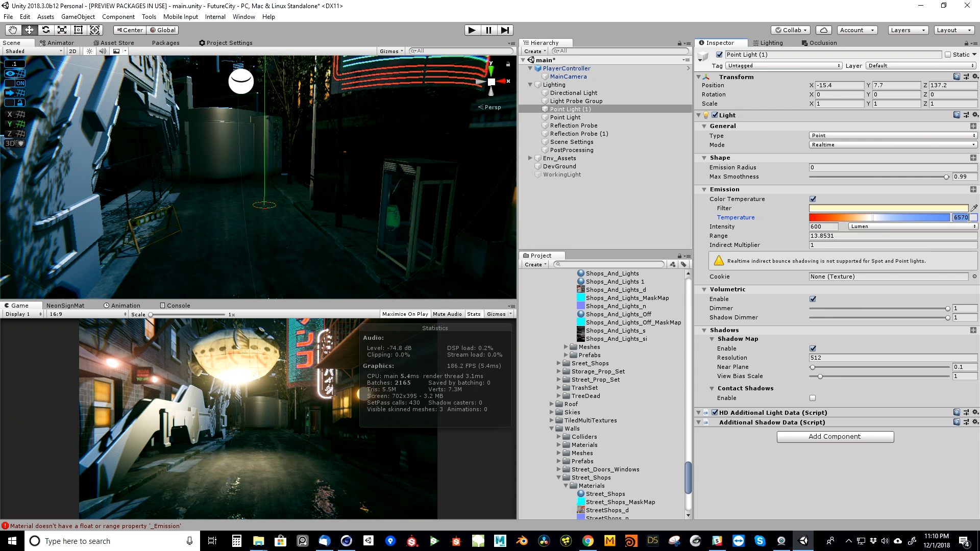
pyautogui.write('2')
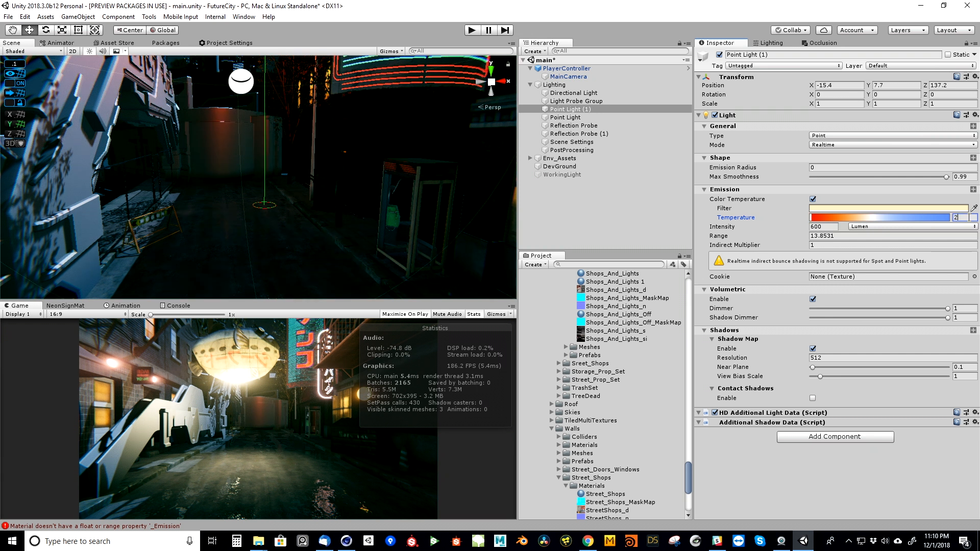
pyautogui.write('00')
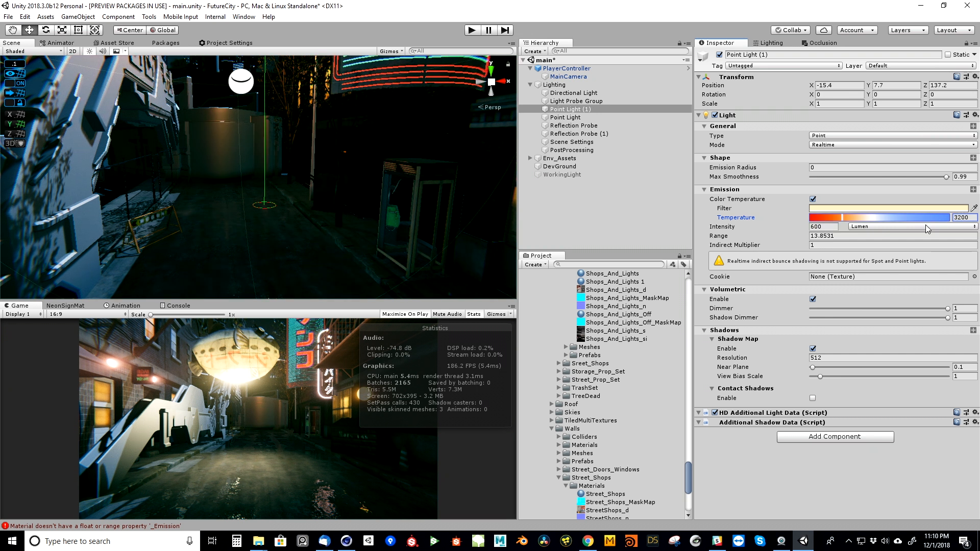
pyautogui.moveTo(731, 231); pyautogui.dragTo(746, 233)
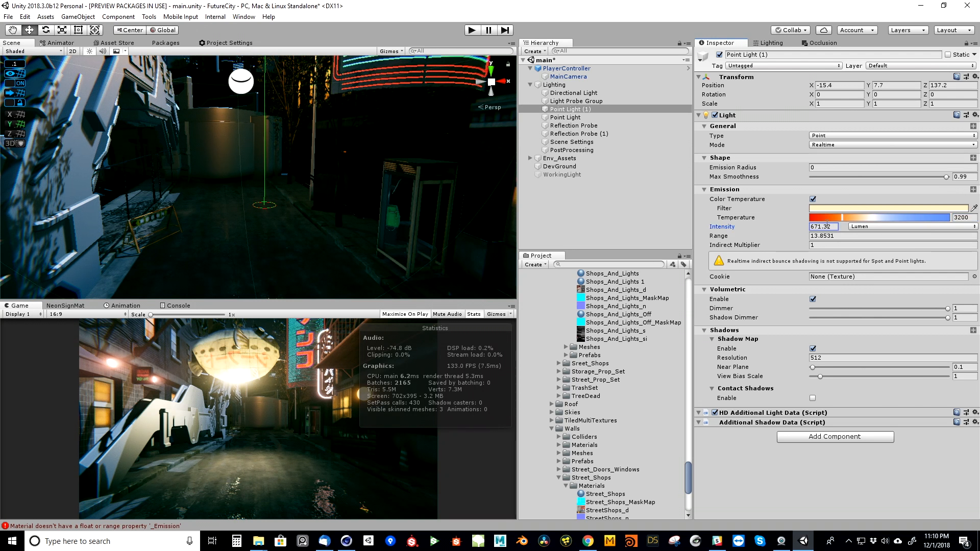
# - Change the mode of both Point Light (1) and Point Light to Baked
pyautogui.click(828, 145)
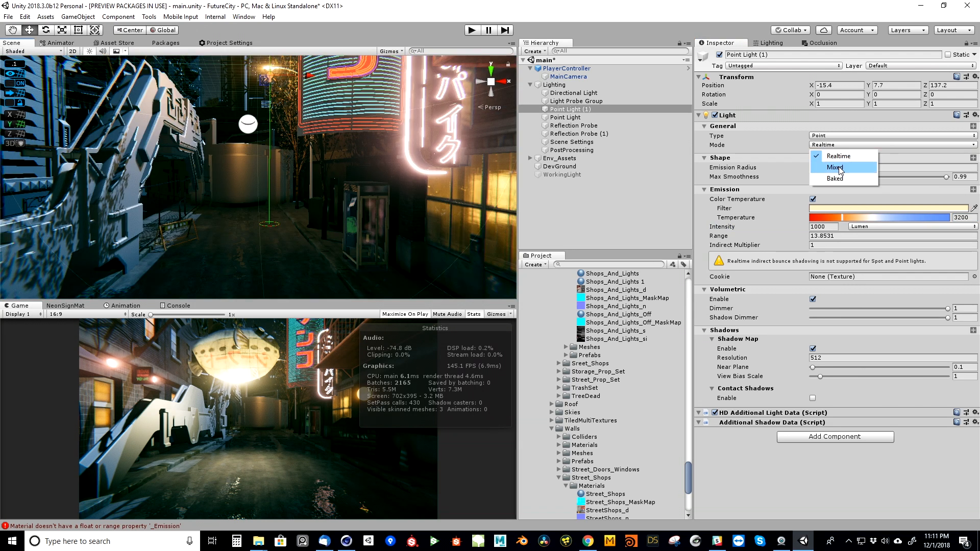
pyautogui.click(839, 179)
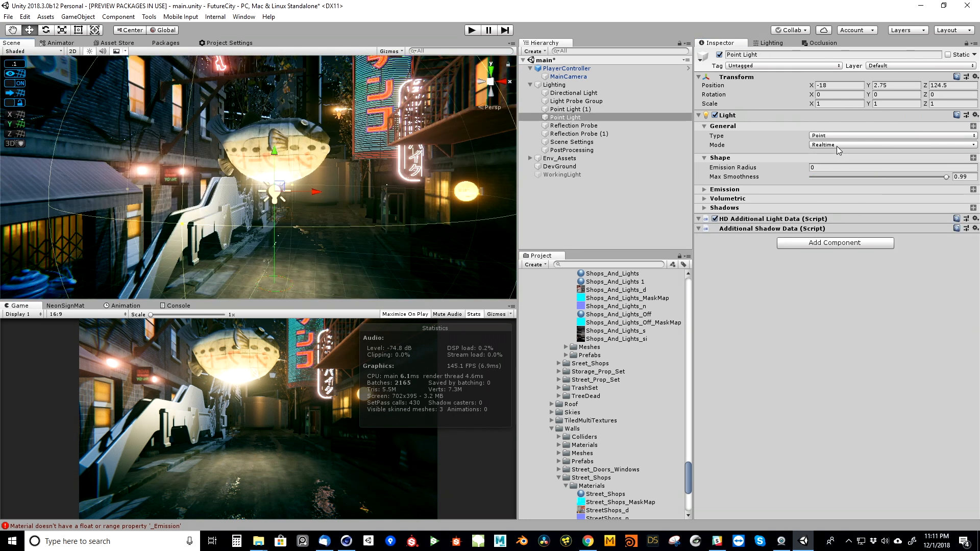
pyautogui.click(837, 146)
pyautogui.click(834, 179)
# - Compare the look of the alley with the Directional Light switched off and on
pyautogui.press('s')
pyautogui.moveTo(293, 199); pyautogui.dragTo(337, 169, button='right')
pyautogui.click(577, 94)
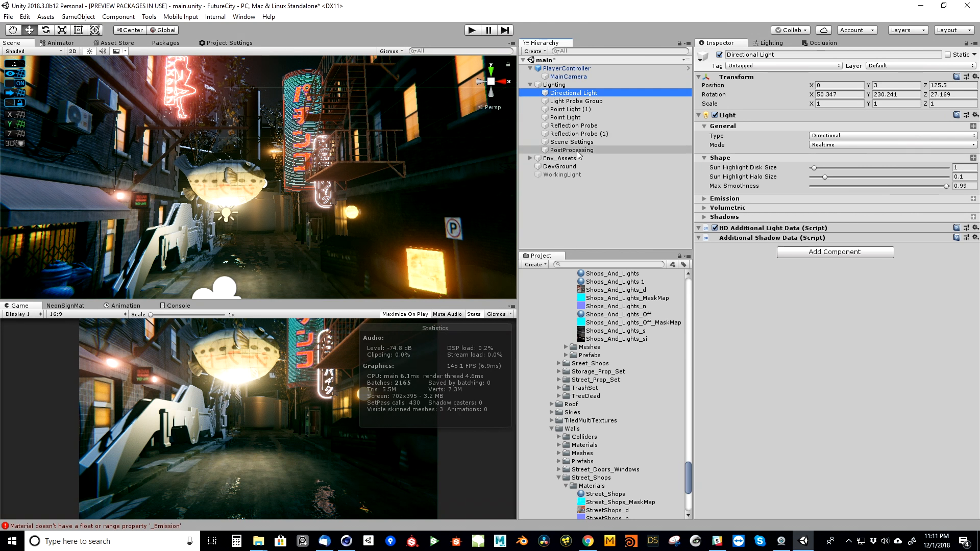
pyautogui.press('w')
pyautogui.moveTo(274, 242); pyautogui.dragTo(271, 243, button='right')
pyautogui.click(719, 55)
pyautogui.click(719, 55)
pyautogui.click(720, 55)
pyautogui.click(720, 55)
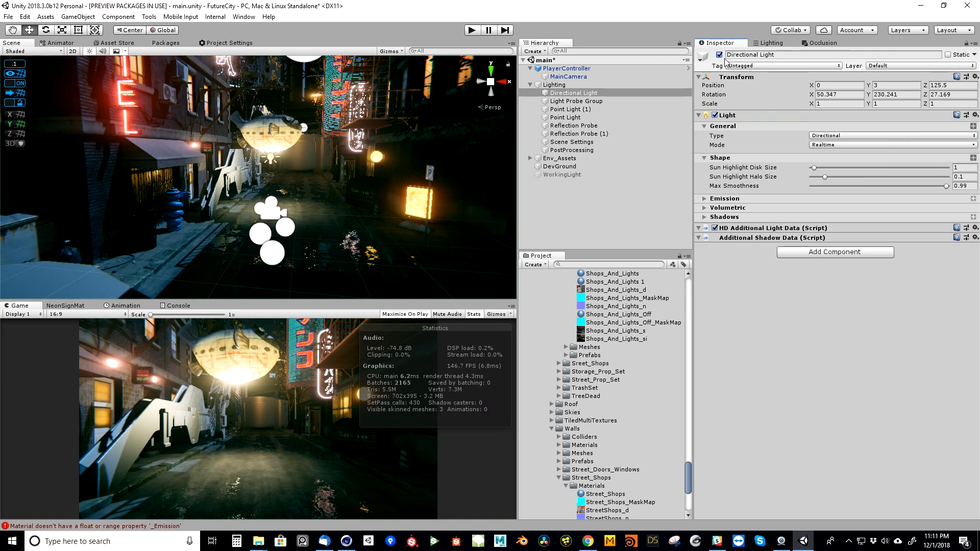
pyautogui.moveTo(359, 161); pyautogui.dragTo(306, 148, button='right')
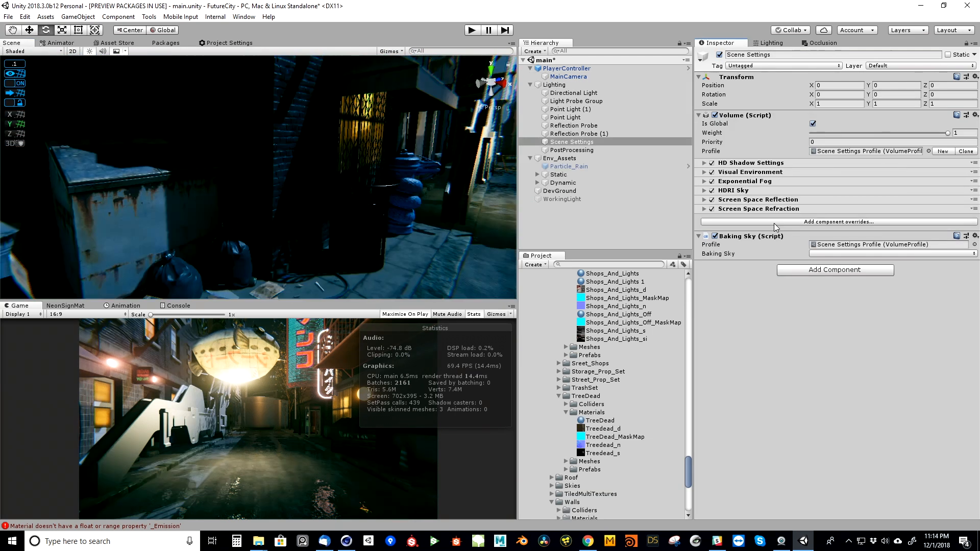
# - Add a Micro Shadowing override to the Scene Settings volume, activate its Enable and Opacity properties, and test the effect on the trash bags
pyautogui.click(780, 222)
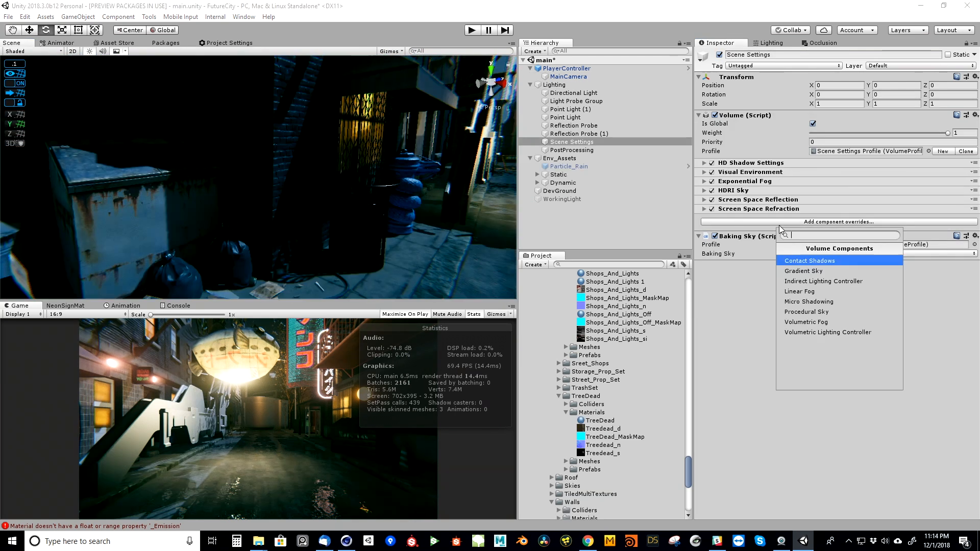
pyautogui.click(830, 302)
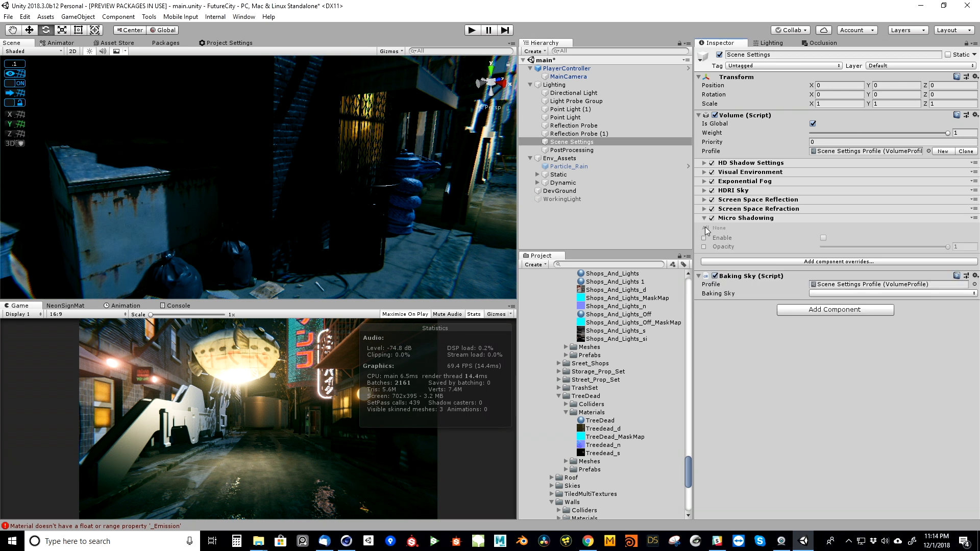
pyautogui.click(704, 247)
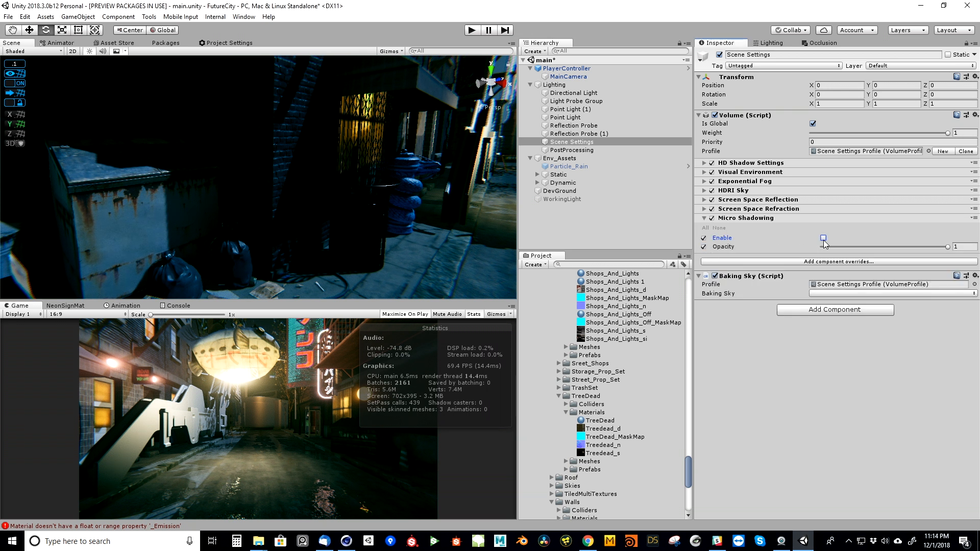
pyautogui.click(824, 238)
pyautogui.press('w')
pyautogui.moveTo(343, 247); pyautogui.dragTo(377, 263, button='right')
pyautogui.click(823, 239)
pyautogui.click(948, 247)
pyautogui.click(749, 220)
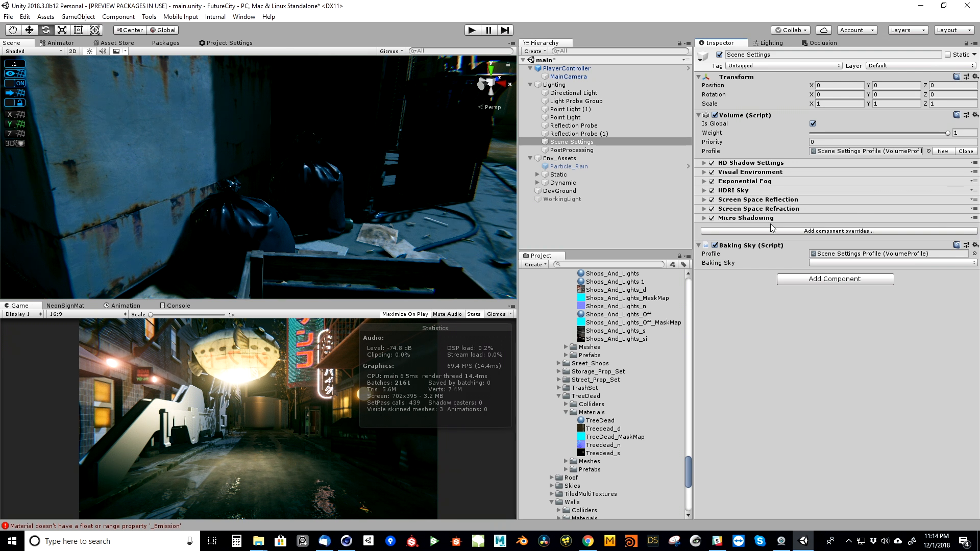
# - Add an Indirect Lighting Controller override with both intensity properties active and Indirect Diffuse Intensity set to 1
pyautogui.click(950, 231)
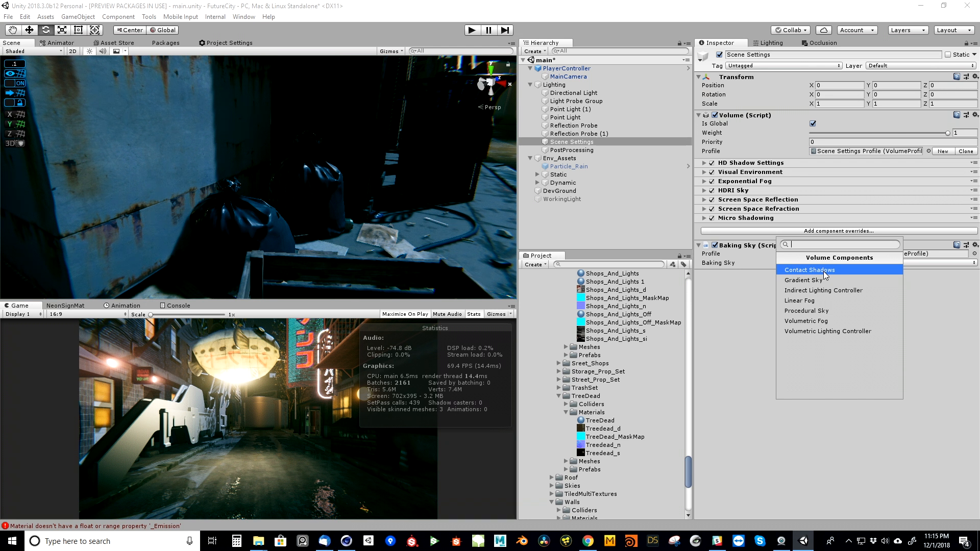
pyautogui.click(833, 290)
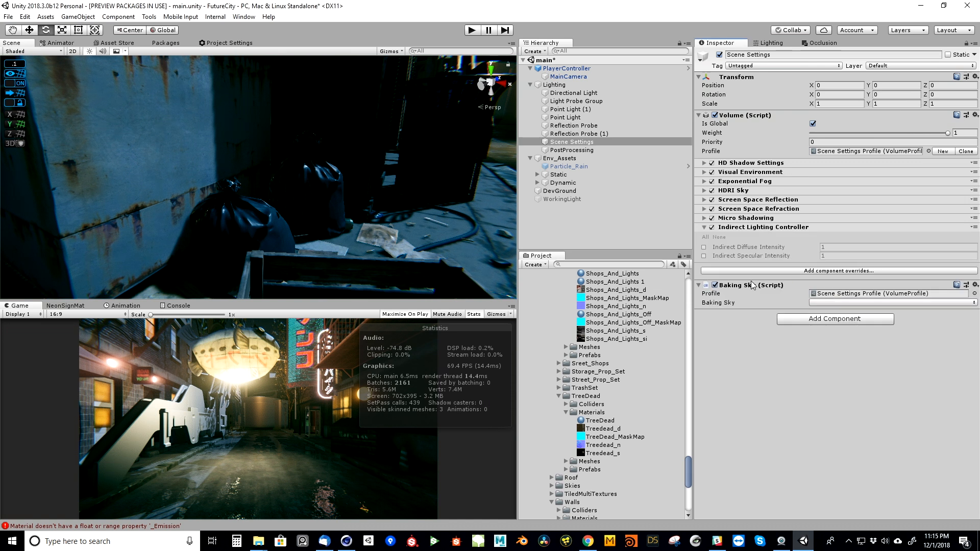
pyautogui.click(704, 247)
pyautogui.click(704, 256)
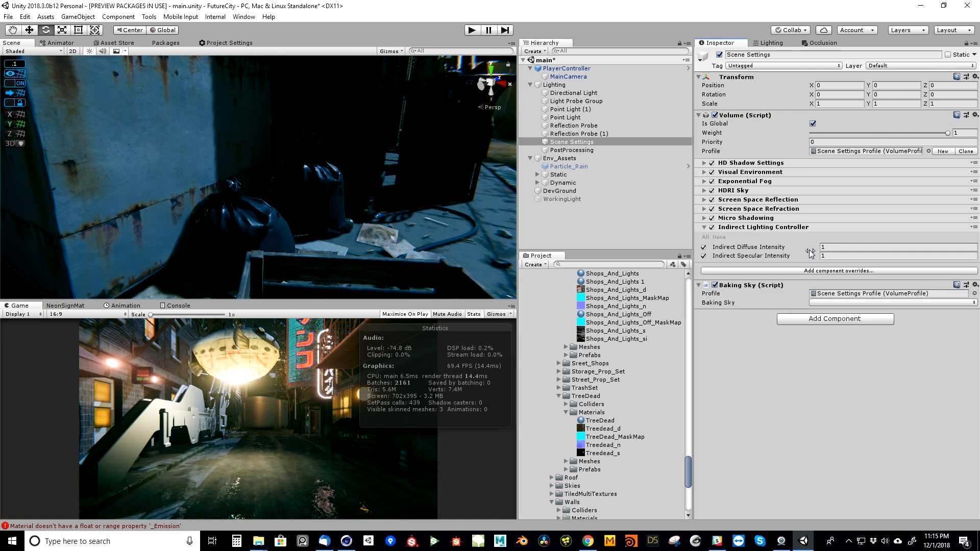
pyautogui.moveTo(781, 250); pyautogui.dragTo(739, 250)
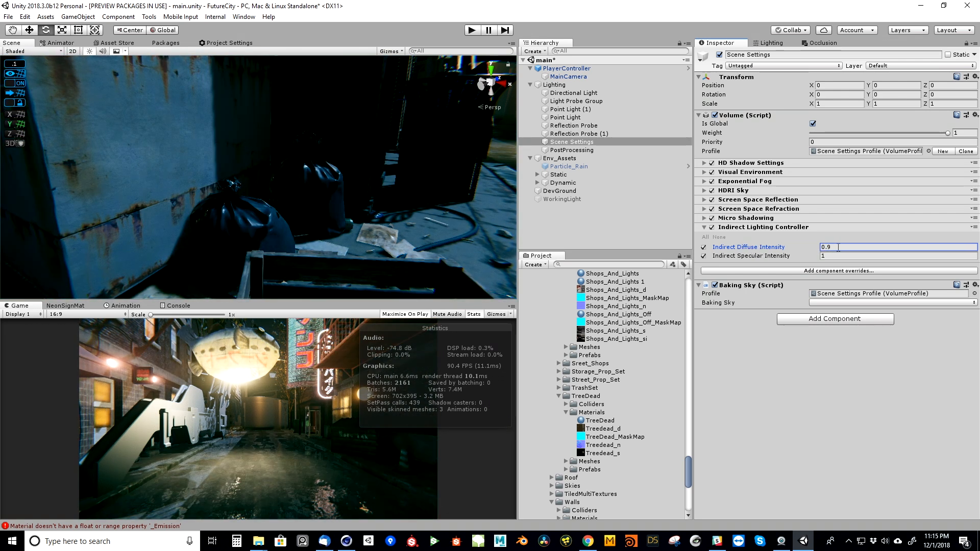
pyautogui.write('1')
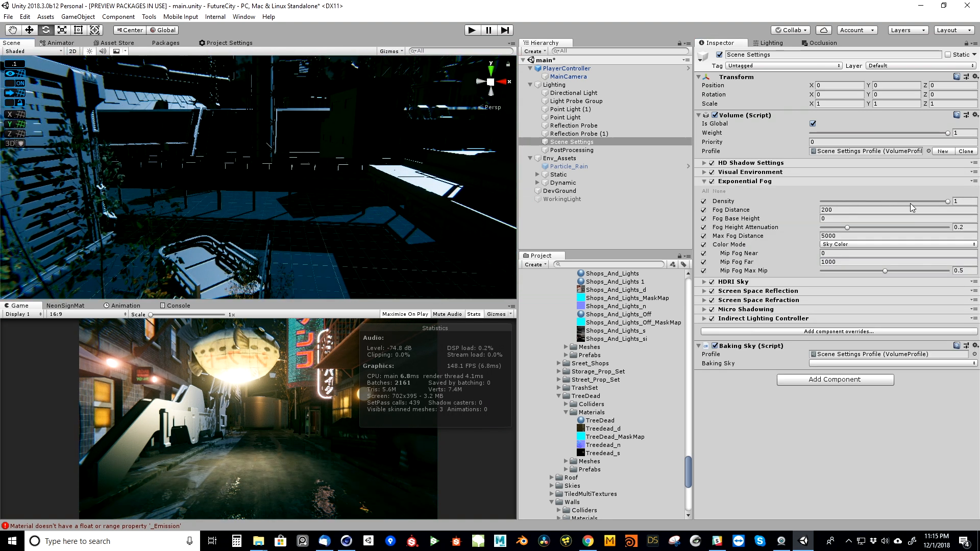
# - Try different Fog Distance values for the Exponential Fog and undo the change
pyautogui.moveTo(725, 210); pyautogui.dragTo(979, 151)
pyautogui.moveTo(979, 233); pyautogui.dragTo(605, 201)
pyautogui.hotkey('ctrl', 'z')
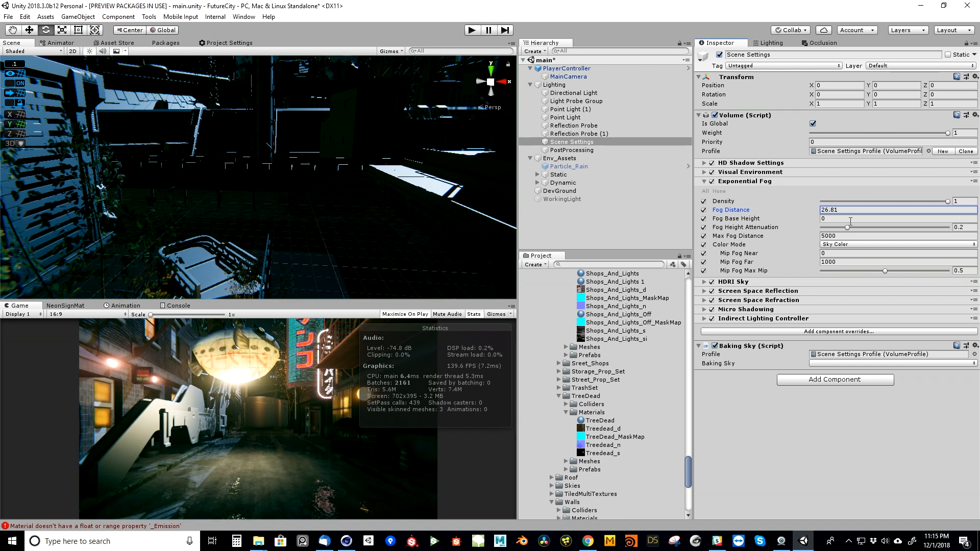
# - Set the Exponential Fog's base height to 4.2 and its color mode to Constant Color
pyautogui.moveTo(746, 222); pyautogui.dragTo(790, 249)
pyautogui.click(832, 245)
pyautogui.click(834, 256)
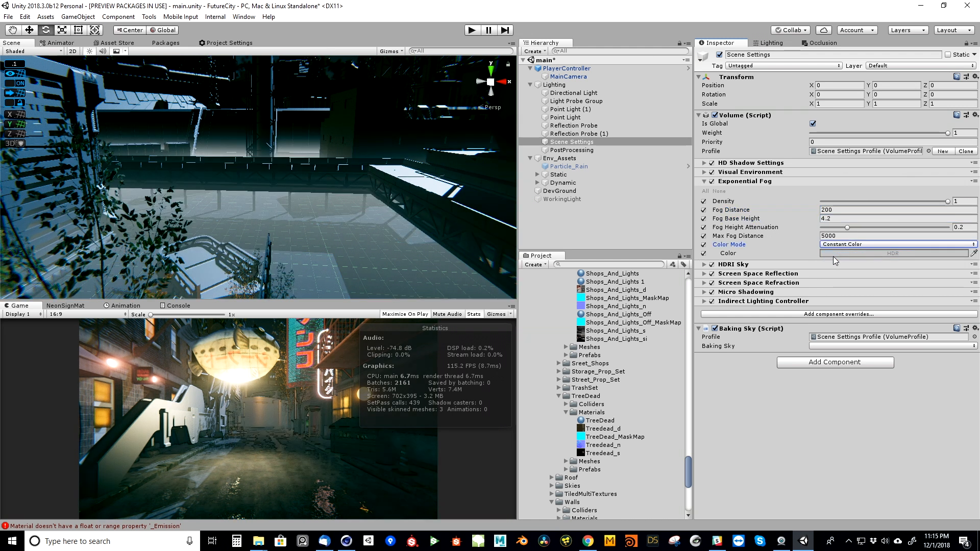
# - Set the constant fog color to a medium blue with hue 214, saturation 52 and value 50
pyautogui.click(847, 254)
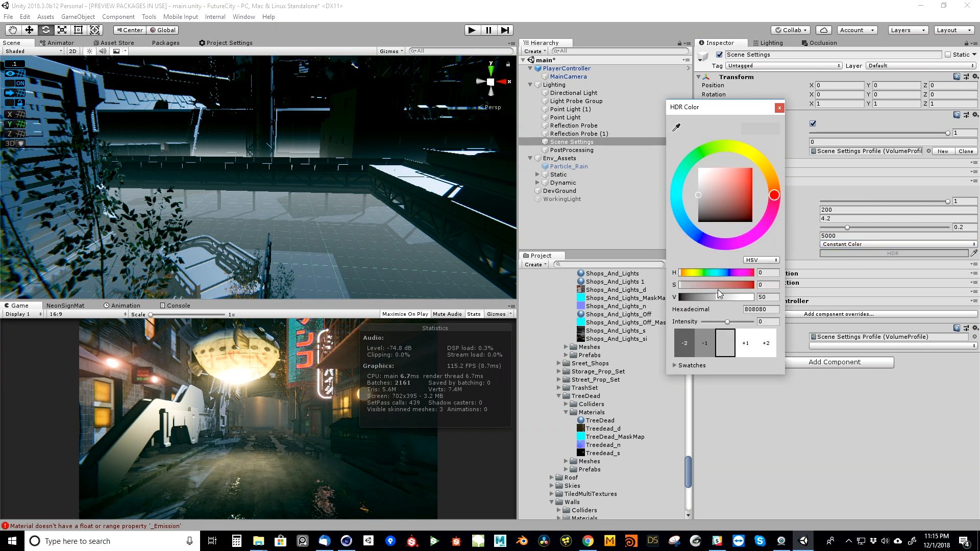
pyautogui.moveTo(714, 274)
pyautogui.mouseDown()
pyautogui.moveTo(724, 273)
pyautogui.moveTo(708, 285)
pyautogui.moveTo(717, 285)
pyautogui.mouseUp()
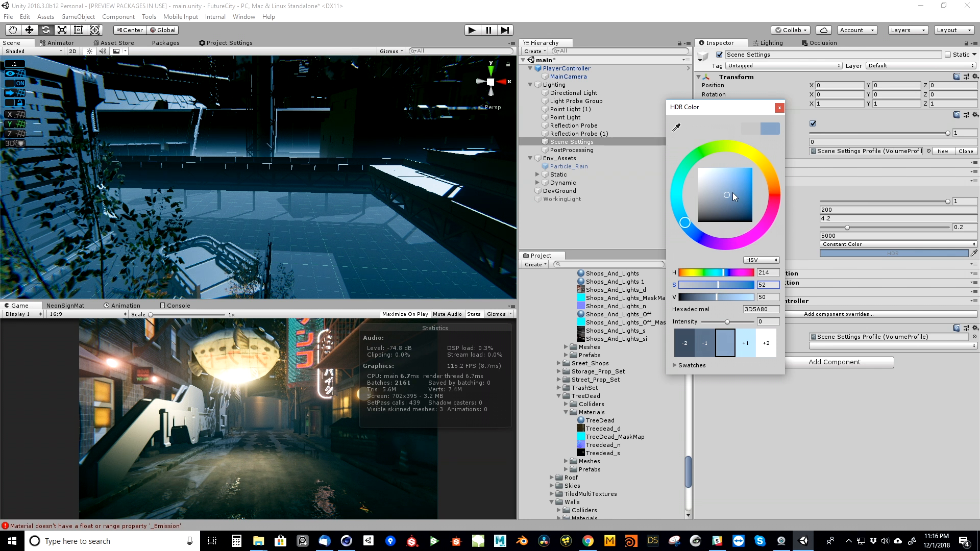
pyautogui.click(780, 108)
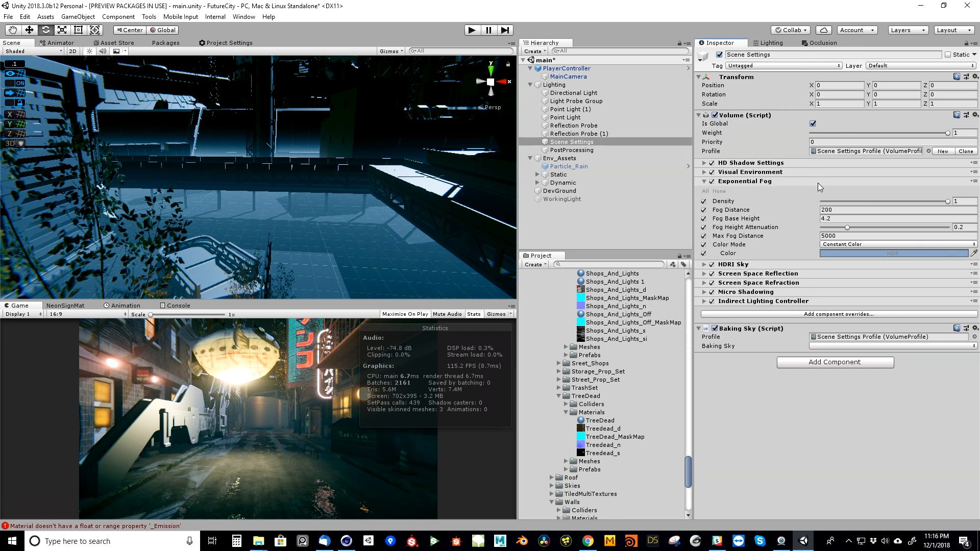
# - Compare the scene with the Exponential Fog and its color override switched off and on
pyautogui.click(712, 181)
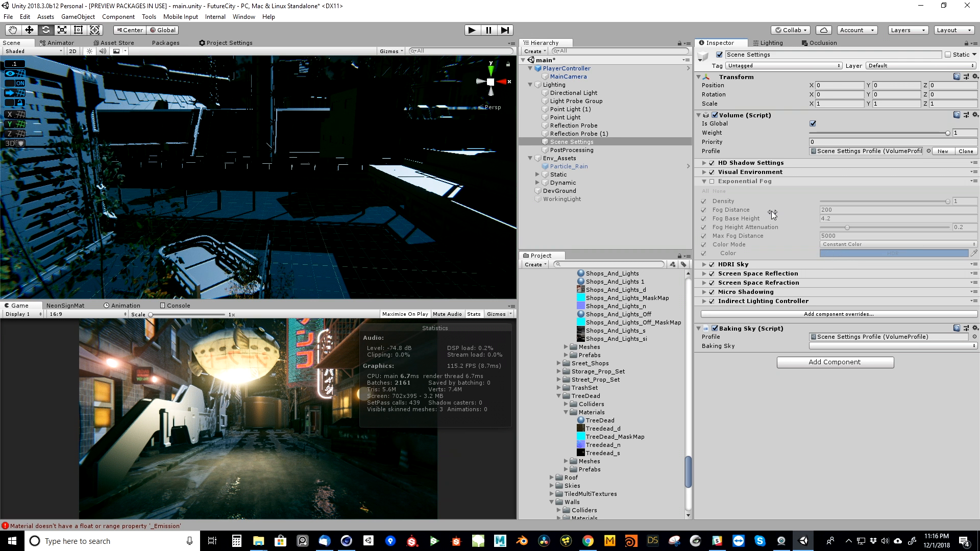
pyautogui.click(713, 183)
pyautogui.click(704, 254)
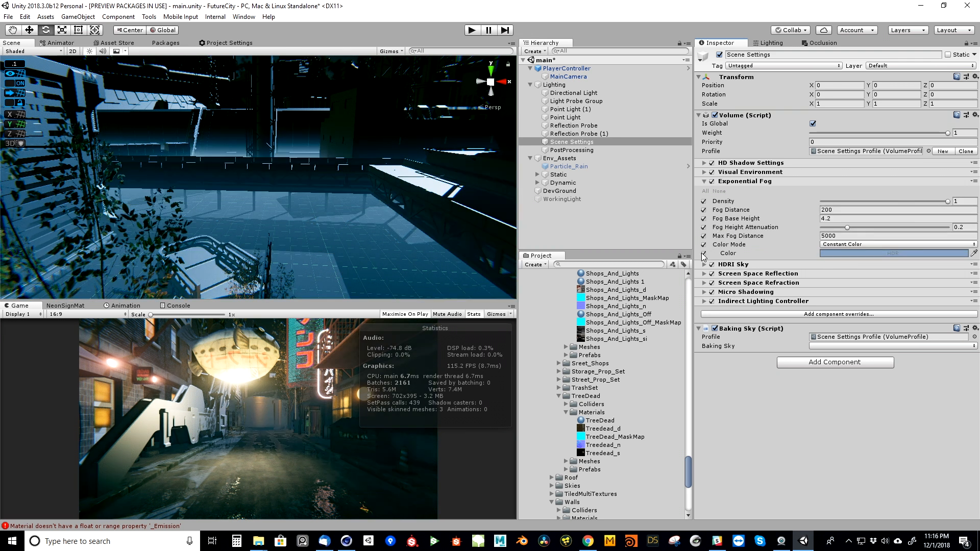
pyautogui.click(704, 254)
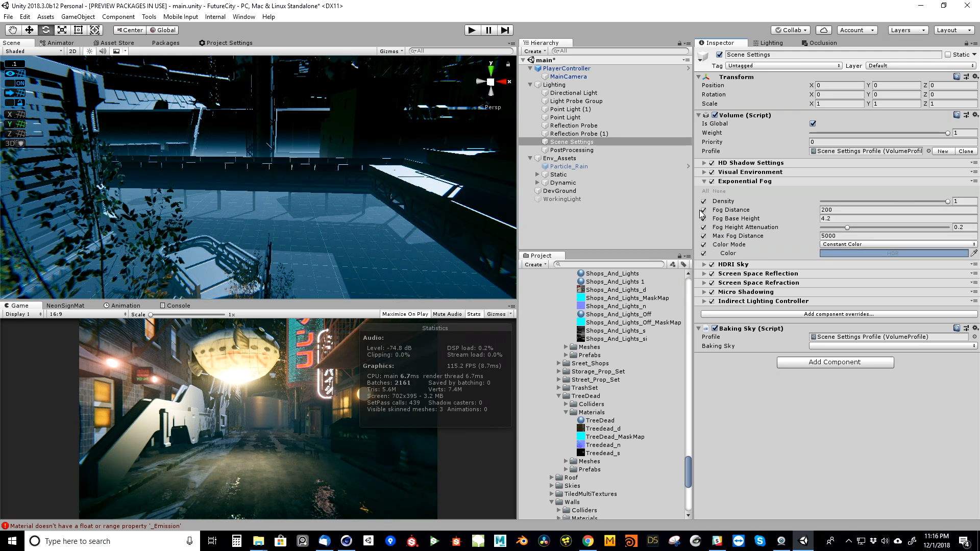
# - Replace the fog color with a dark blue sampled from the game view and adjusted to value 22, at fog density 1
pyautogui.moveTo(948, 203); pyautogui.dragTo(769, 207)
pyautogui.click(973, 253)
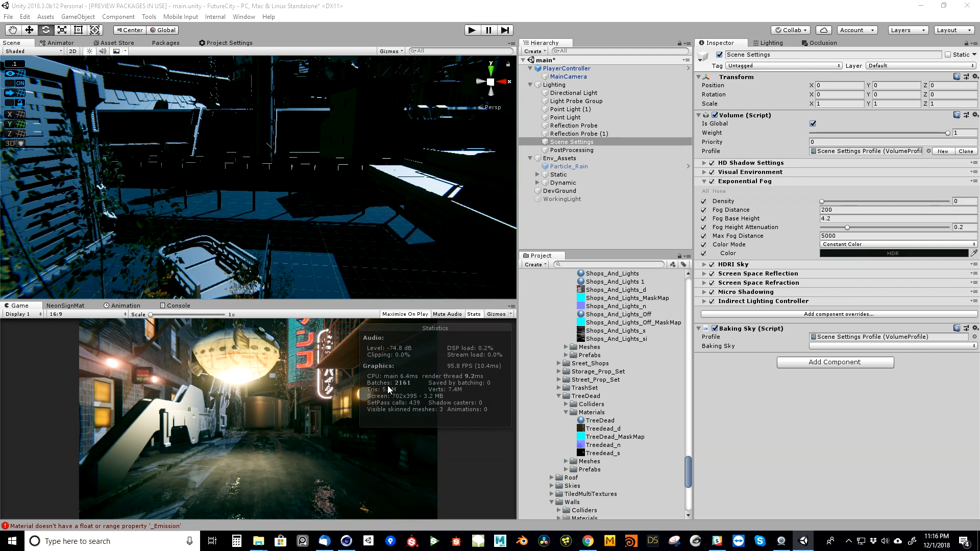
pyautogui.click(189, 343)
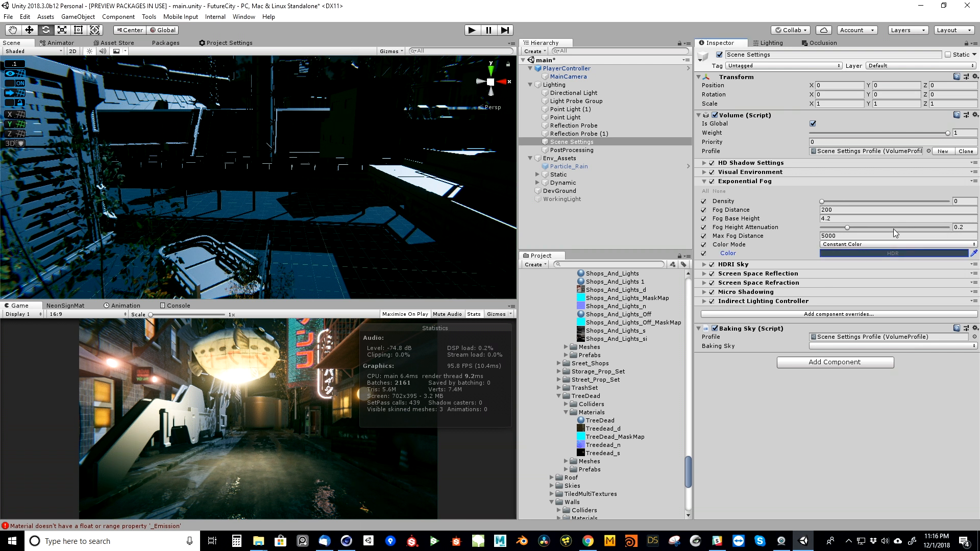
pyautogui.moveTo(822, 201); pyautogui.dragTo(976, 204)
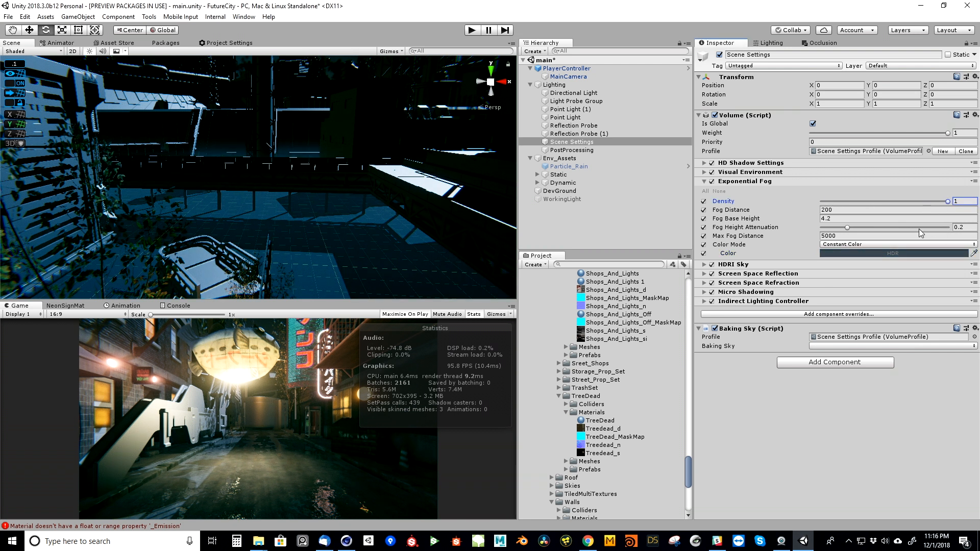
pyautogui.click(850, 253)
pyautogui.moveTo(698, 296)
pyautogui.mouseDown()
pyautogui.moveTo(709, 300)
pyautogui.moveTo(697, 305)
pyautogui.mouseUp()
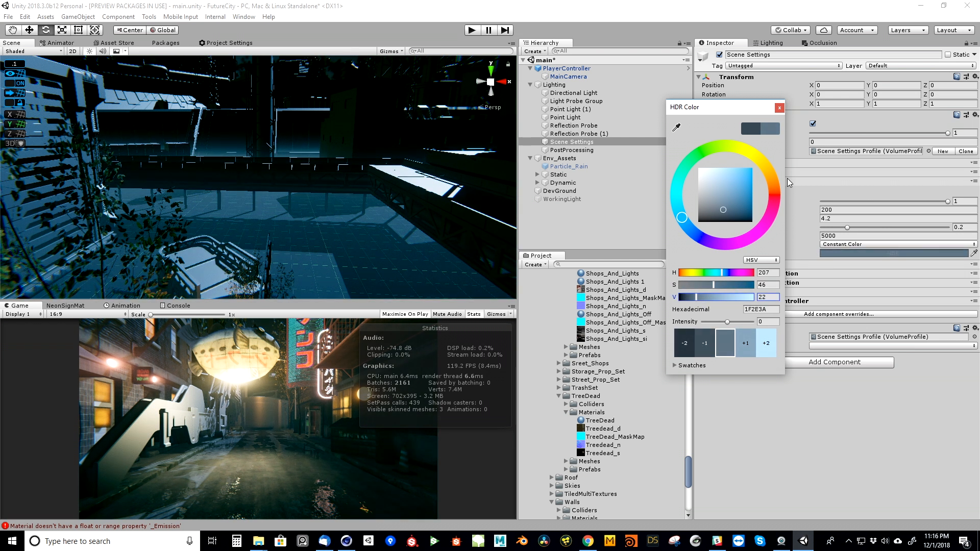
# - Set the Exponential Fog's base height to 1.64 and its height attenuation to 0.022, and save the scene
pyautogui.click(779, 108)
pyautogui.moveTo(768, 223); pyautogui.dragTo(727, 229)
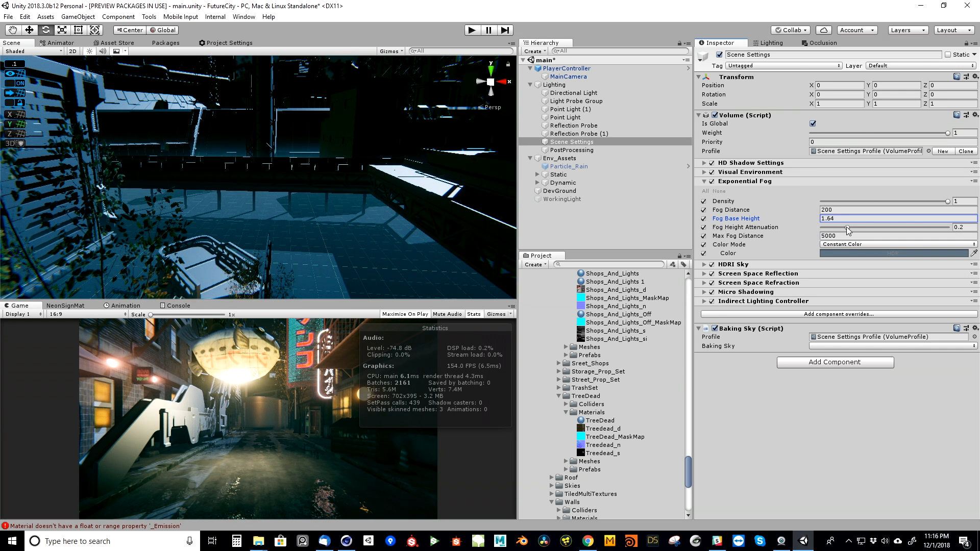
pyautogui.moveTo(850, 231); pyautogui.dragTo(798, 235)
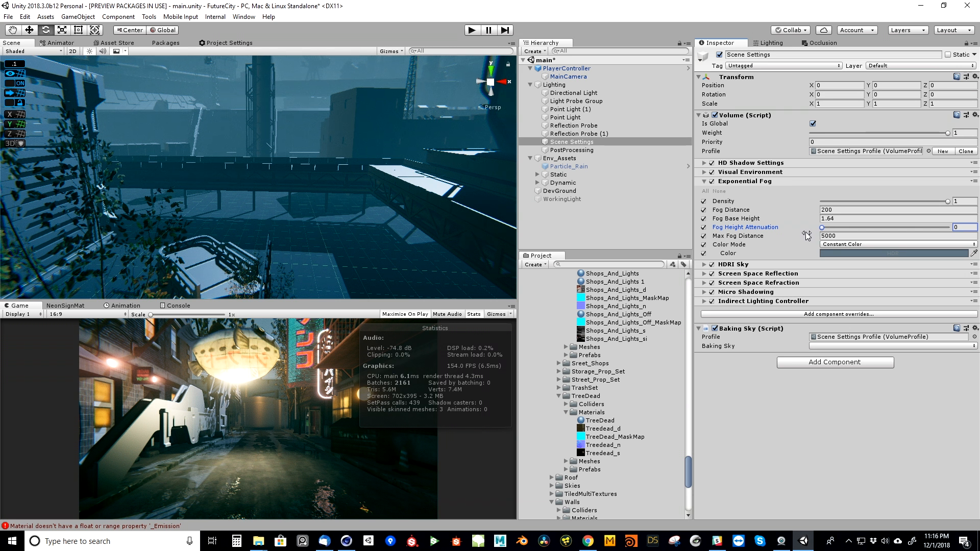
pyautogui.moveTo(821, 236); pyautogui.dragTo(827, 238)
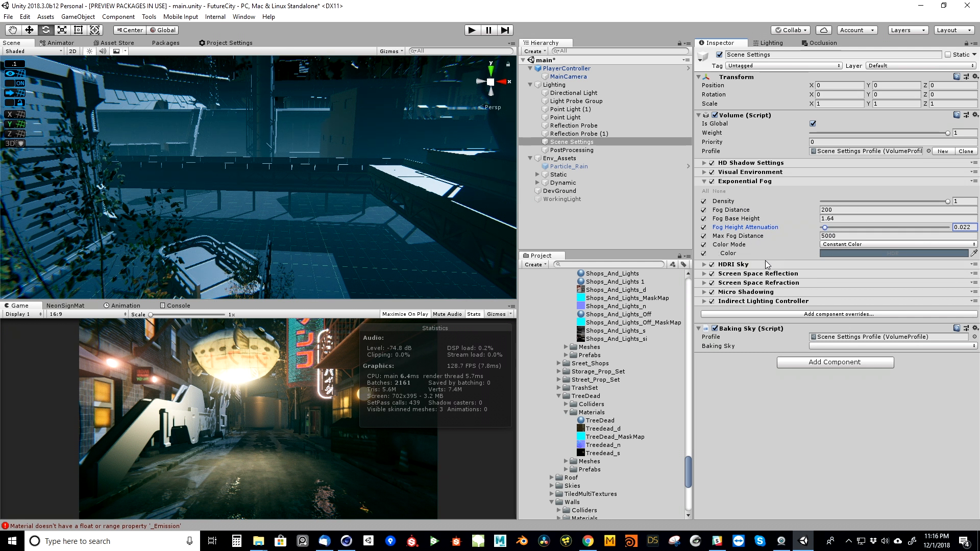
pyautogui.click(16, 21)
pyautogui.click(36, 57)
# - Play the scene and walk down the alley to check the fog against the distant buildings and sky
pyautogui.click(472, 31)
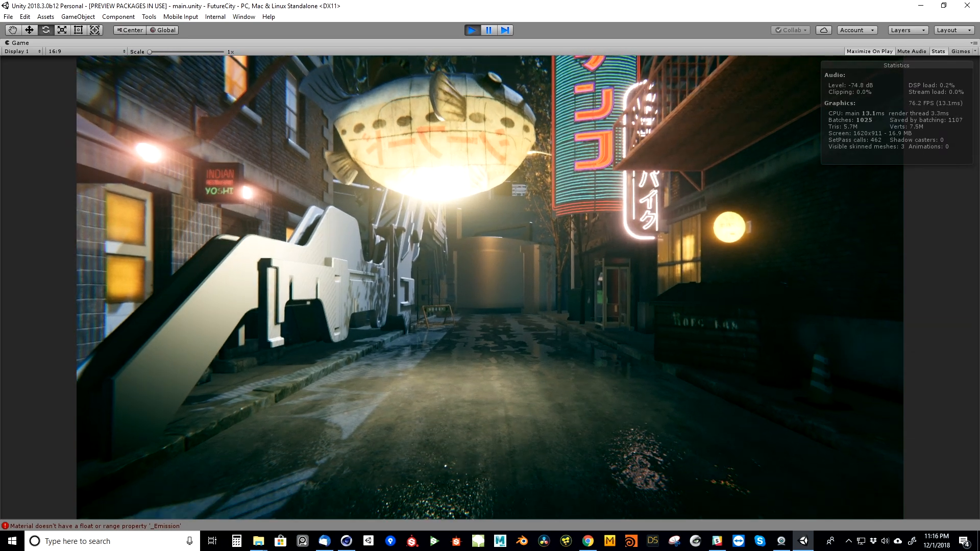
pyautogui.press('w')
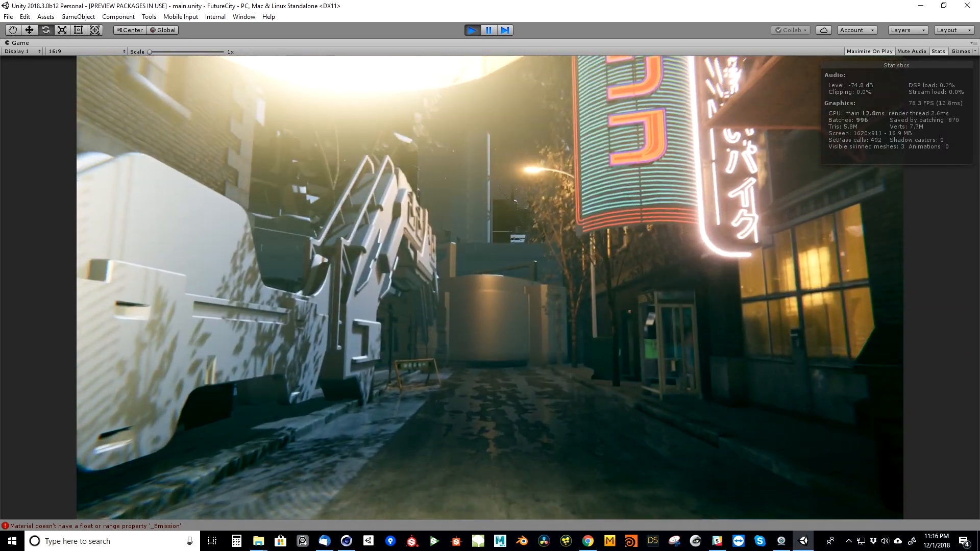
pyautogui.press('w')
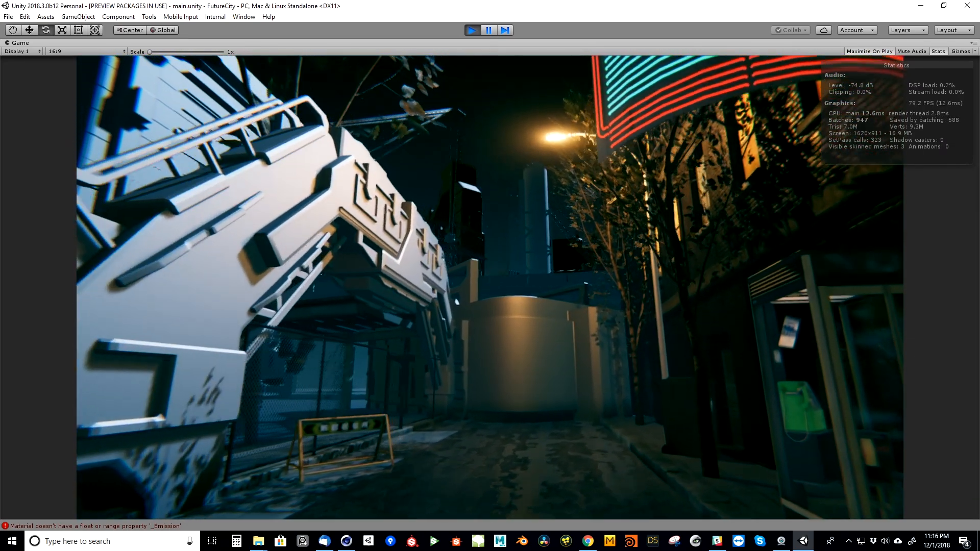
pyautogui.press('w')
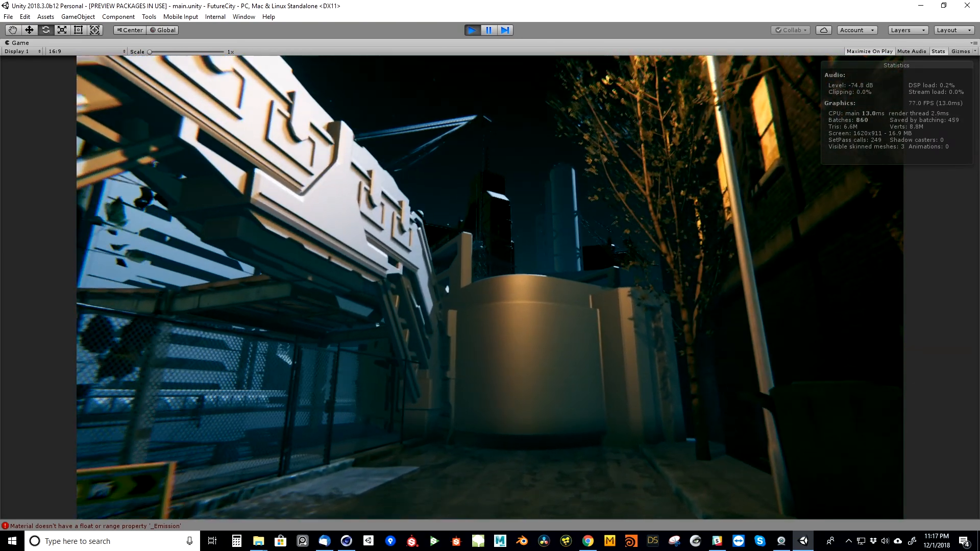
pyautogui.press('s')
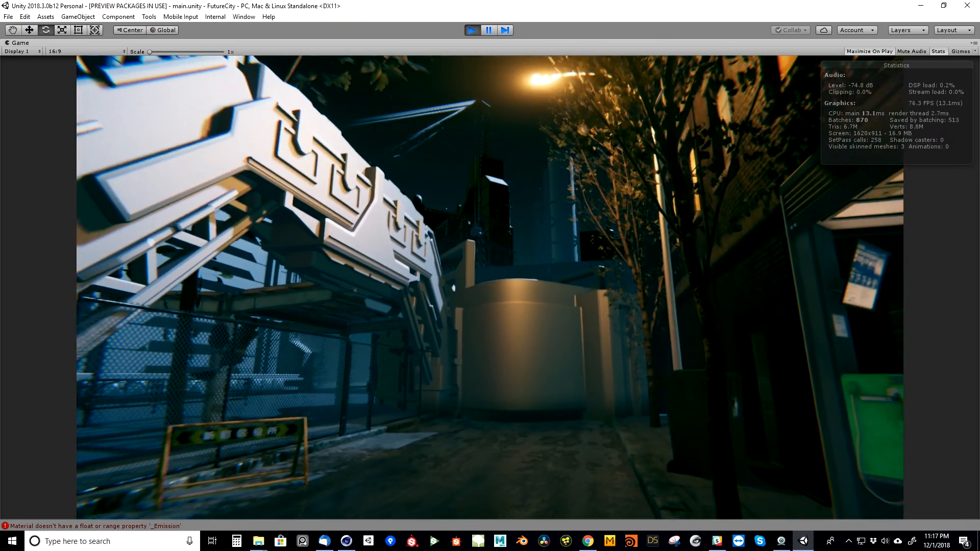
pyautogui.press('a')
pyautogui.press('Escape')
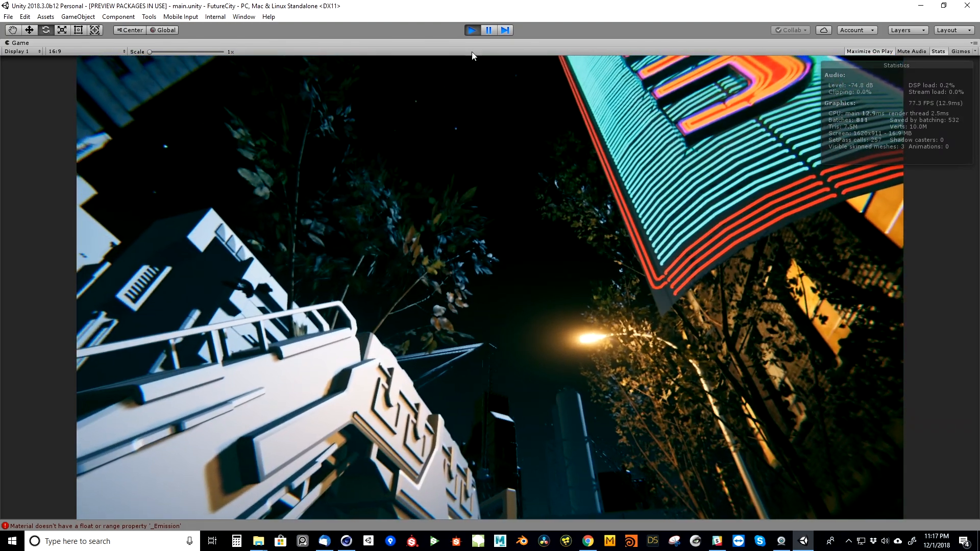
pyautogui.click(468, 30)
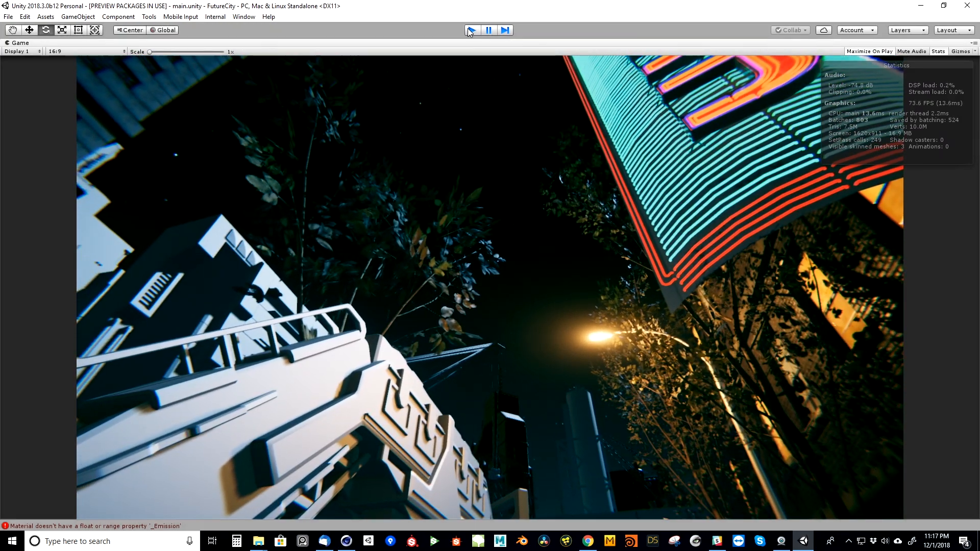
pyautogui.click(472, 29)
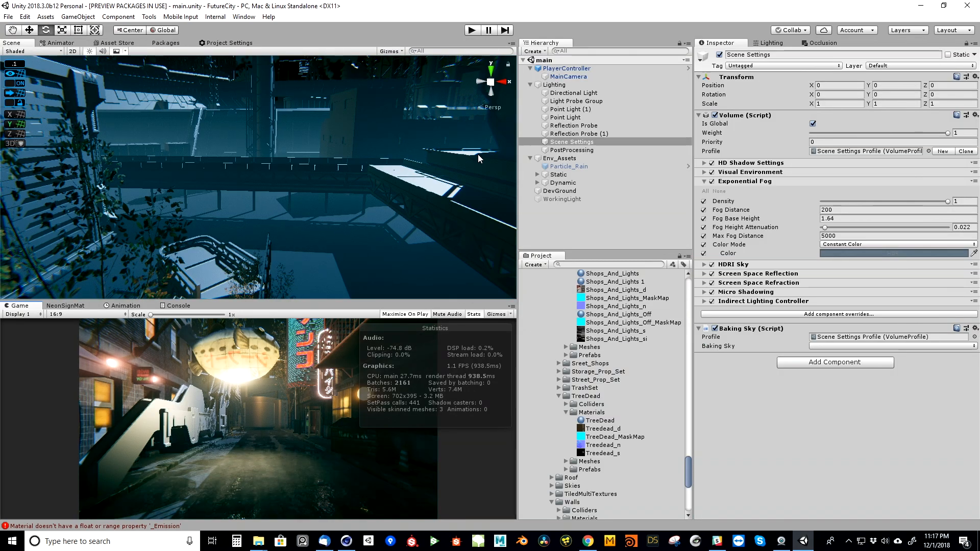
# - Set the Exponential Fog's height attenuation to 0.01 and its fog distance to 500
pyautogui.moveTo(309, 148); pyautogui.dragTo(278, 157, button='right')
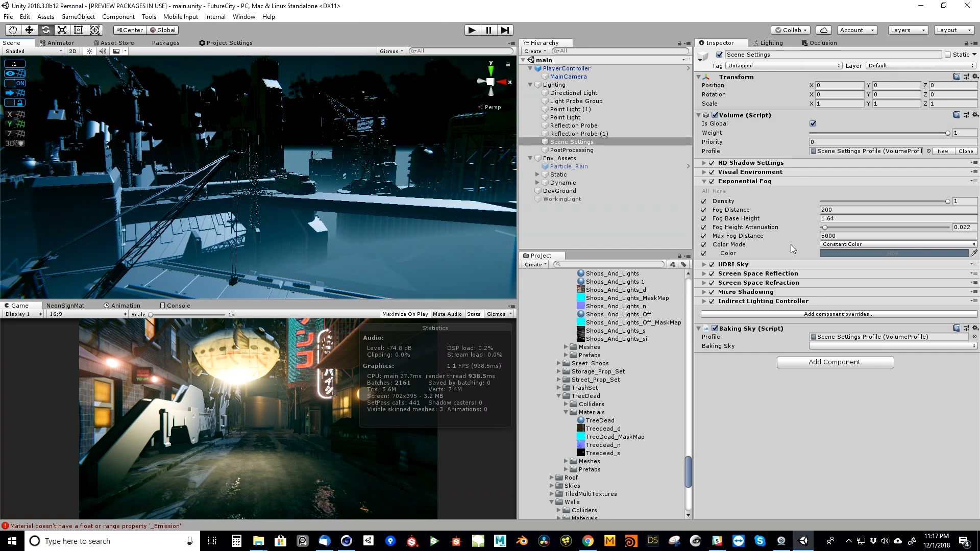
pyautogui.moveTo(825, 227); pyautogui.dragTo(823, 229)
pyautogui.click(825, 210)
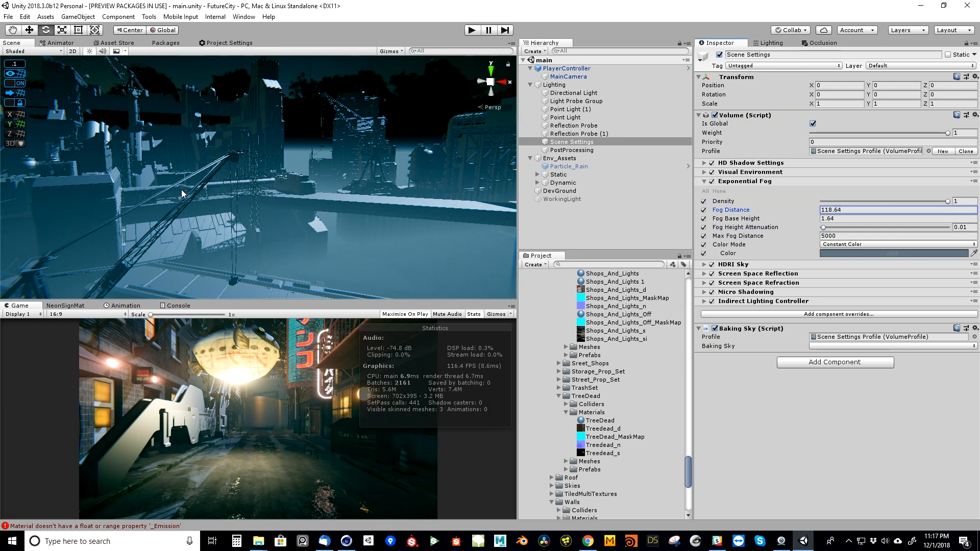
pyautogui.write('5000')
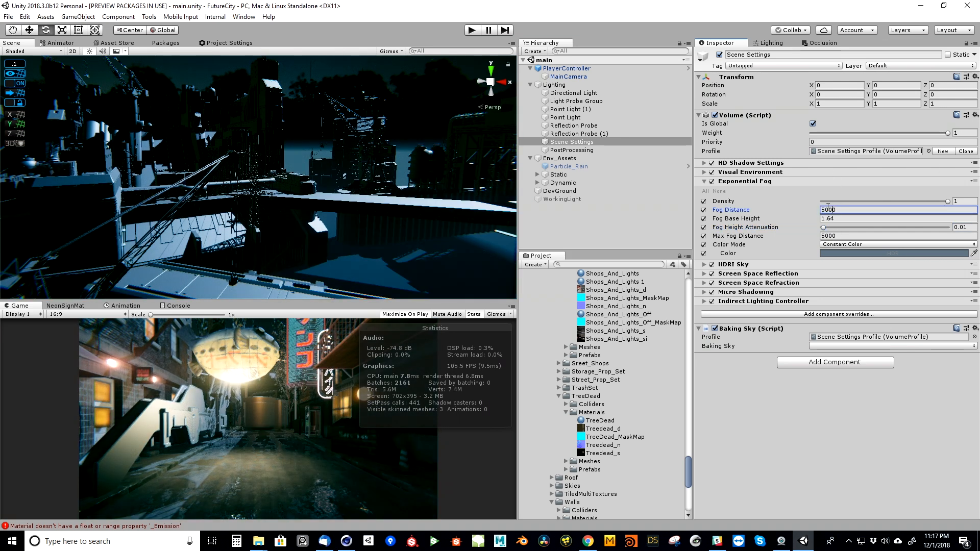
pyautogui.press('BackSpace')
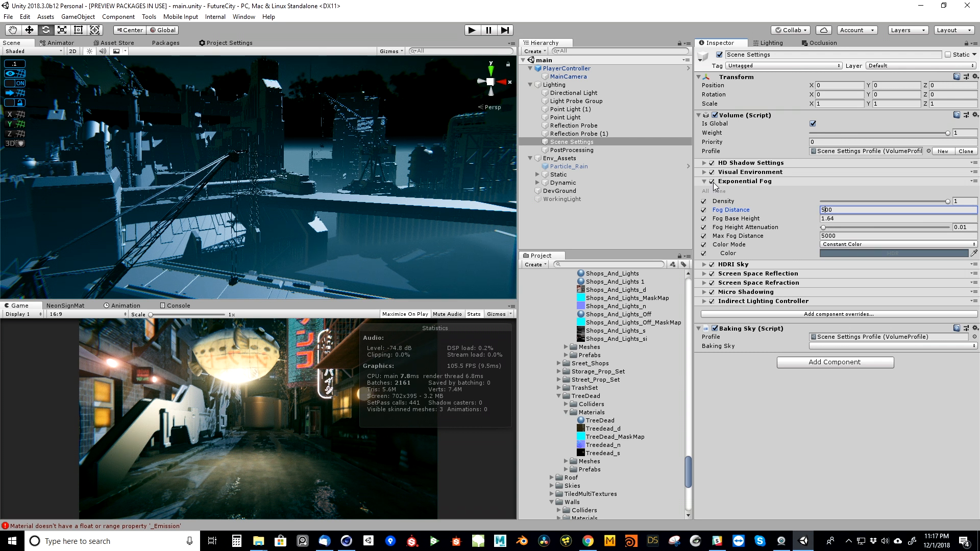
# - Set the Exponential Fog's max fog distance to 800 and raise its base height to 51.1
pyautogui.click(845, 236)
pyautogui.write('800')
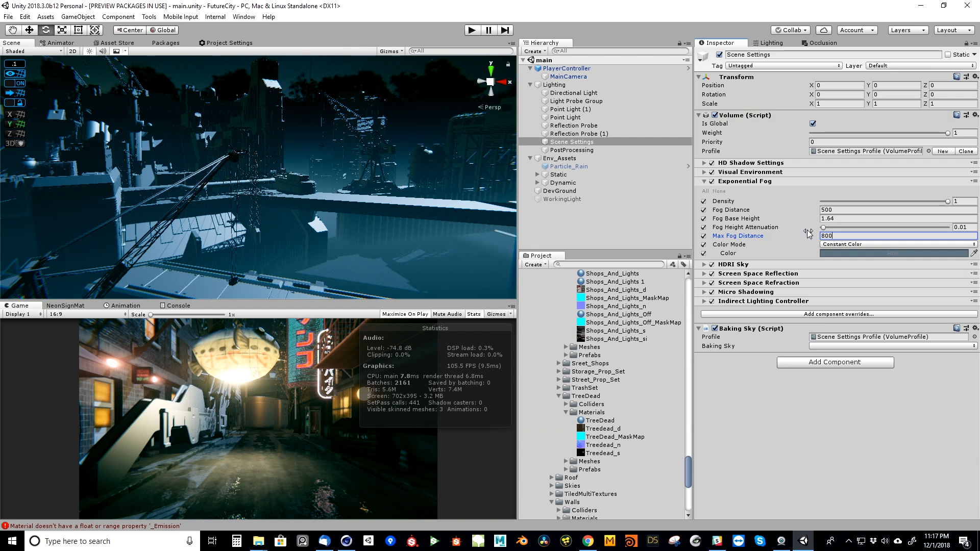
pyautogui.moveTo(808, 221); pyautogui.dragTo(878, 223)
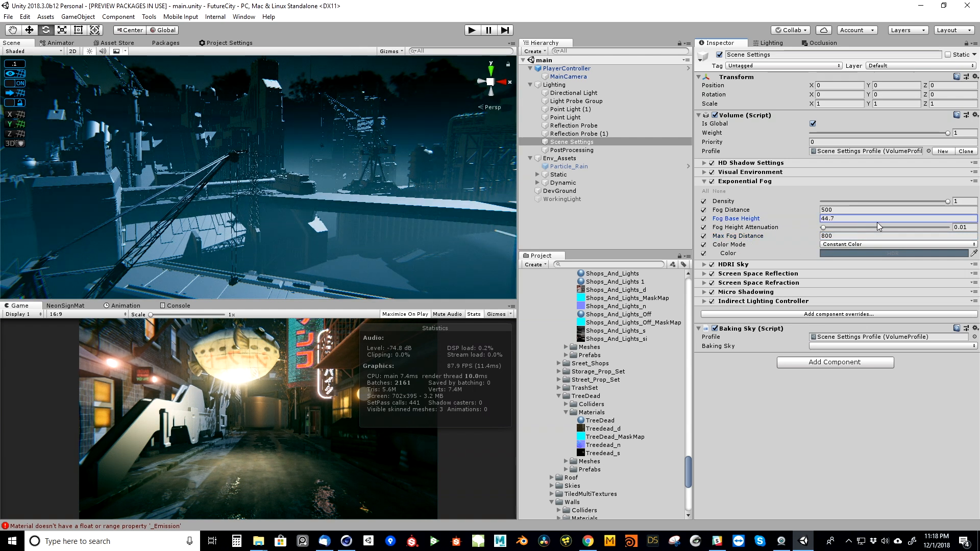
# - Preview the fog in play mode and reduce the Exponential Fog's density to 0.615
pyautogui.click(471, 30)
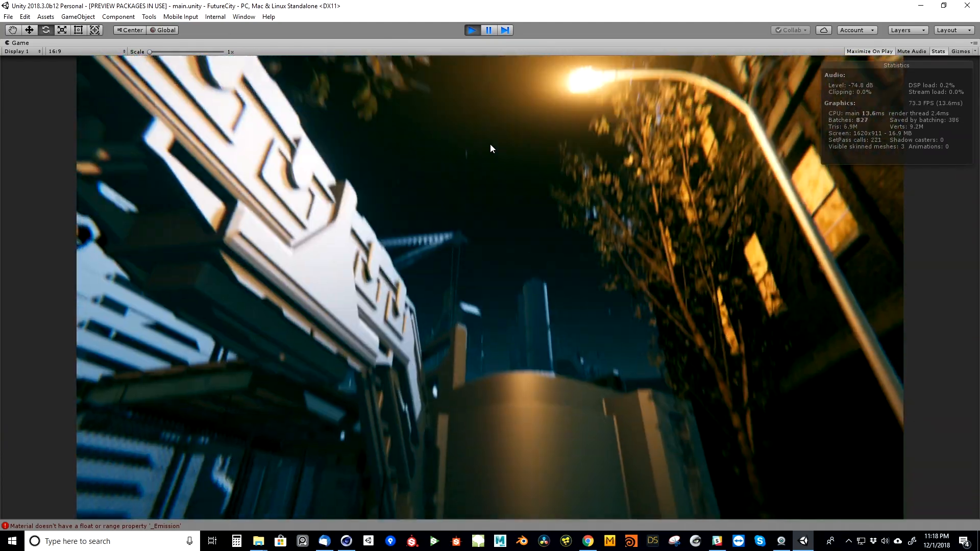
pyautogui.click(474, 32)
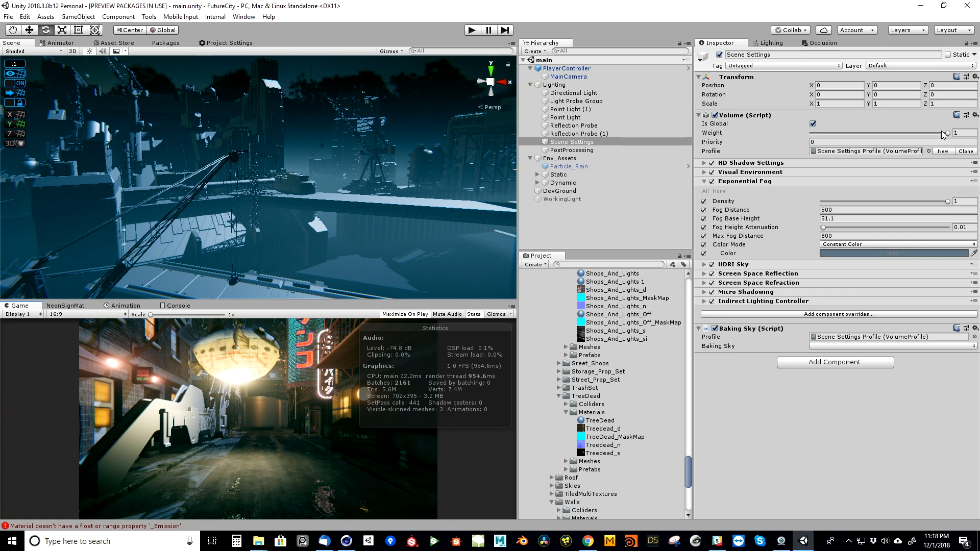
pyautogui.moveTo(236, 209); pyautogui.dragTo(219, 210, button='right')
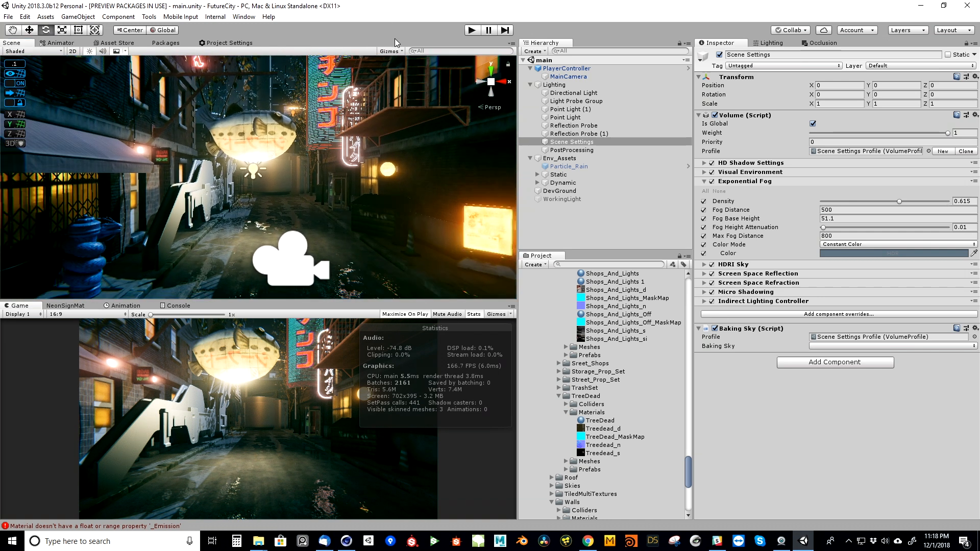
pyautogui.click(583, 235)
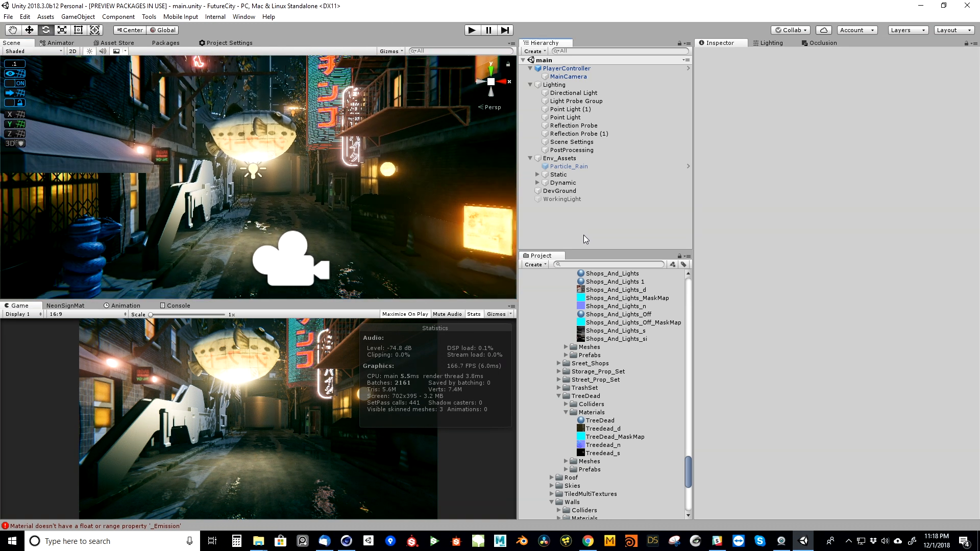
# - Switch the scene's lightmapper to Progressive GPU (Preview) in the lighting settings and save the scene
pyautogui.click(770, 41)
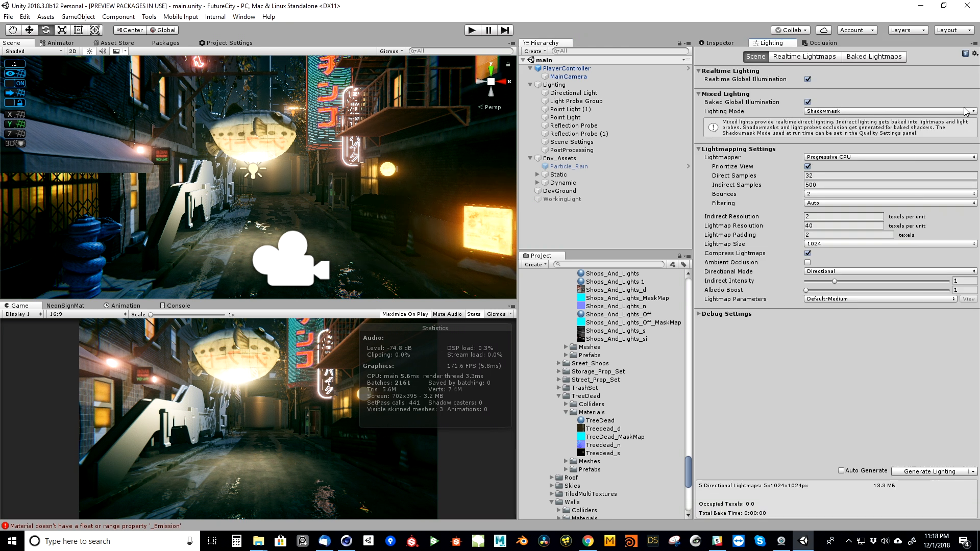
pyautogui.click(841, 157)
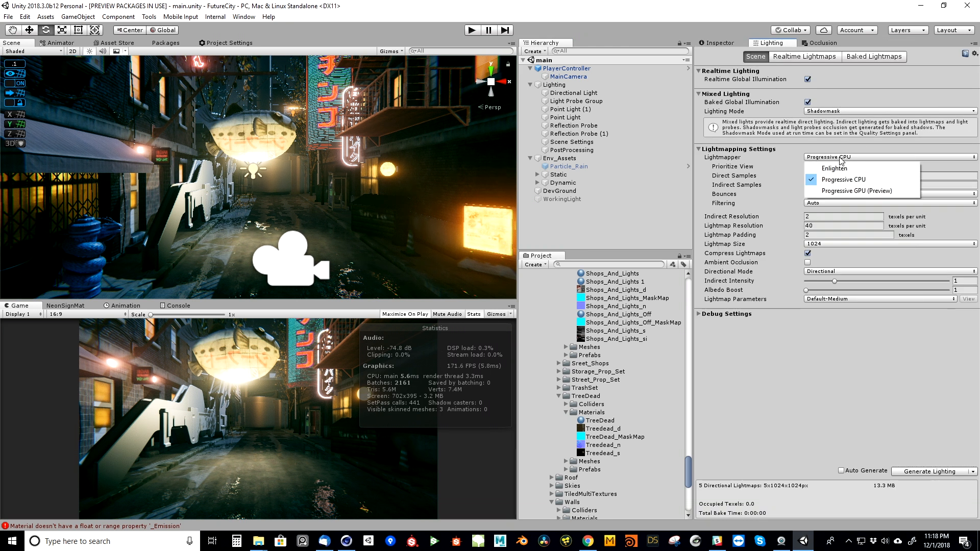
pyautogui.click(842, 159)
pyautogui.click(842, 159)
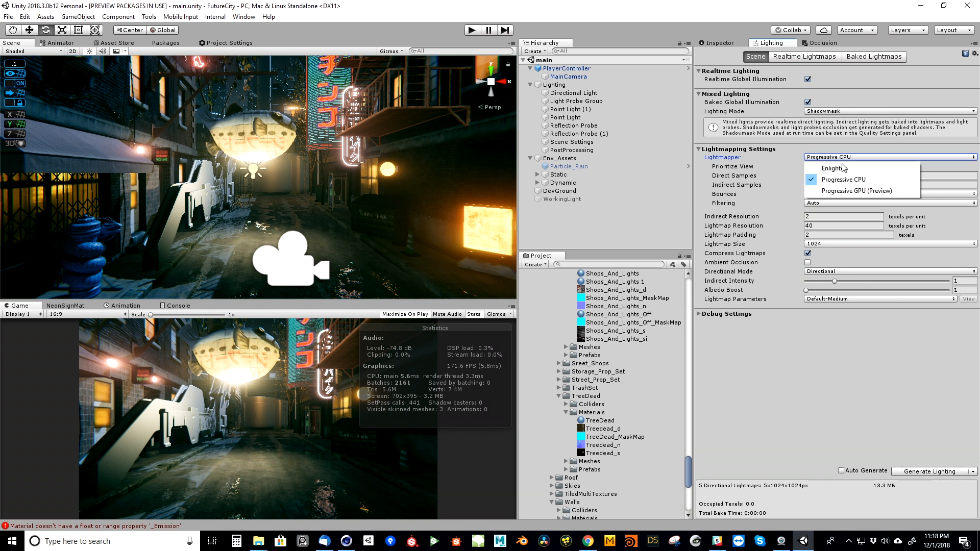
pyautogui.click(851, 192)
pyautogui.click(9, 17)
pyautogui.click(30, 60)
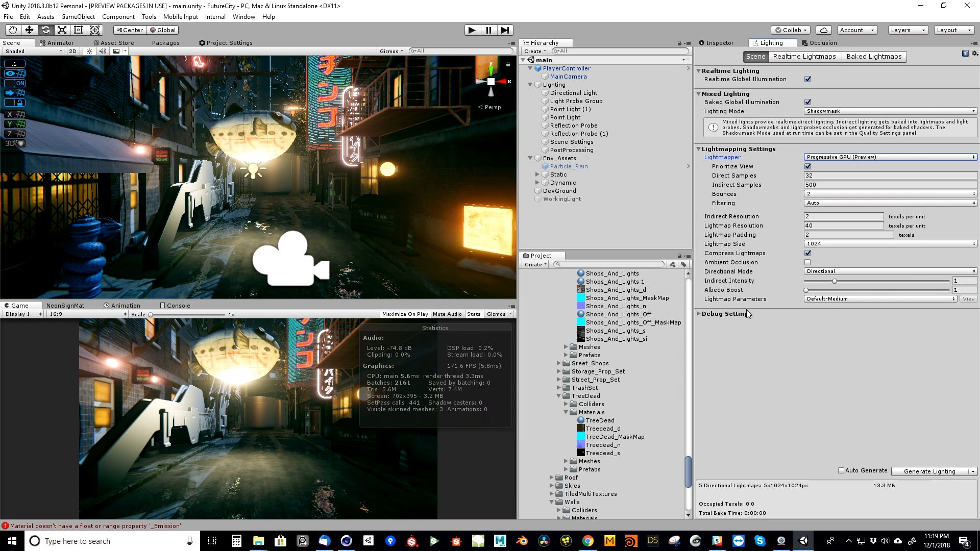
# - Turn off Realtime Global Illumination in the scene's lighting settings
pyautogui.click(807, 79)
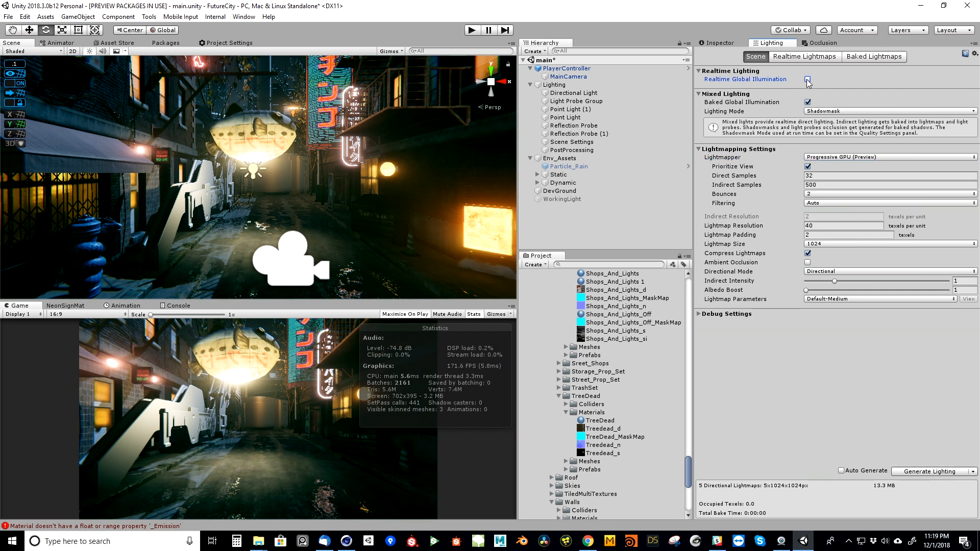
pyautogui.click(808, 80)
pyautogui.click(808, 80)
pyautogui.click(807, 79)
pyautogui.click(808, 79)
pyautogui.click(807, 80)
pyautogui.click(808, 79)
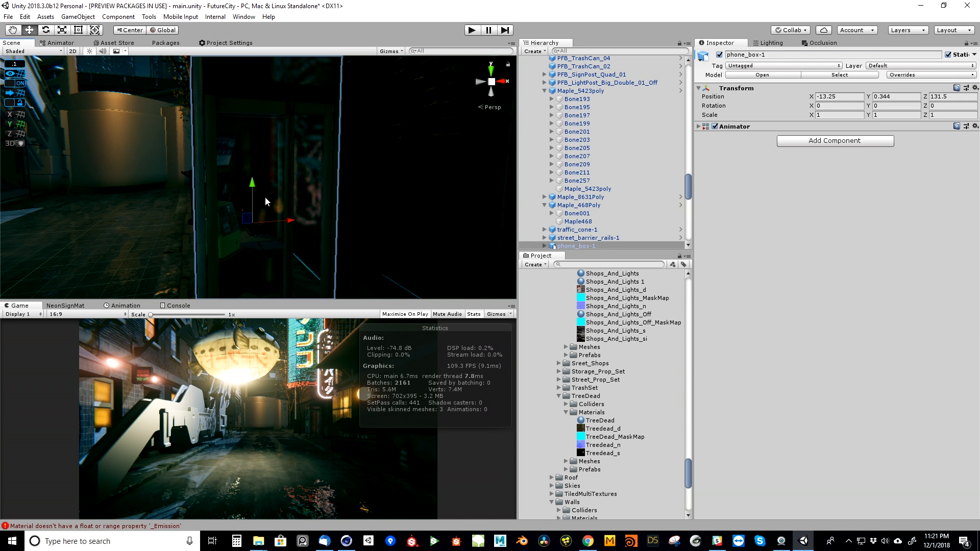
# - Select the phone box's glass, expand its phone_box-1_glass material and keep the material type at Standard
pyautogui.click(264, 198)
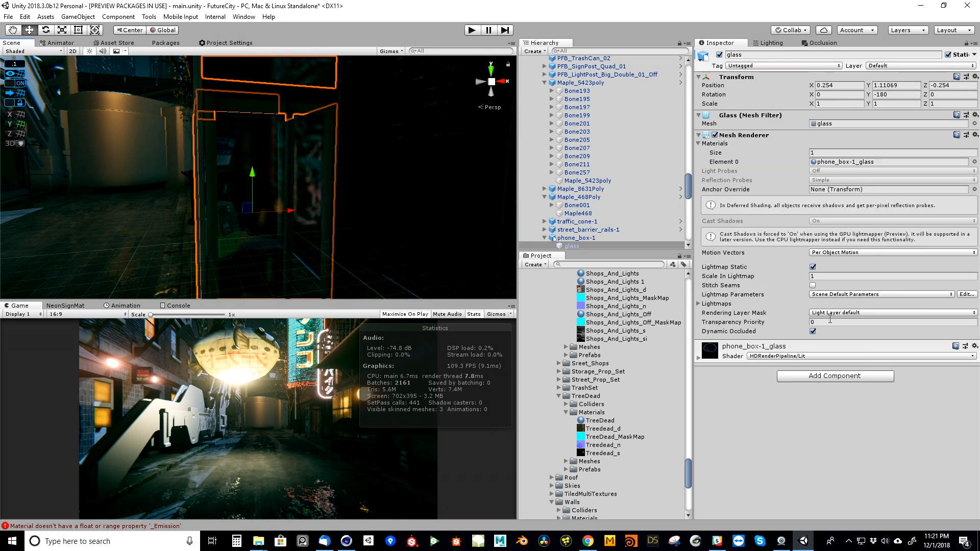
pyautogui.click(698, 358)
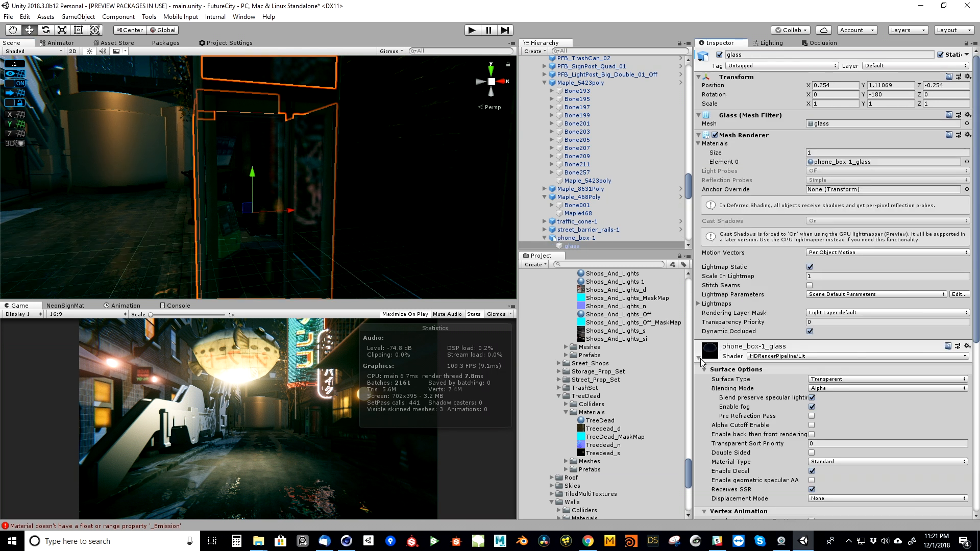
pyautogui.scroll(-5, 840, 268)
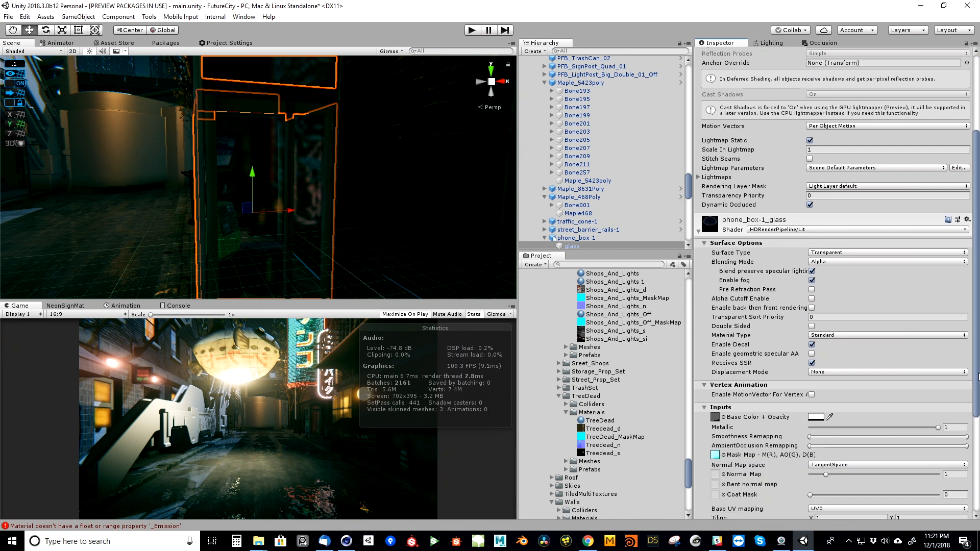
pyautogui.click(833, 333)
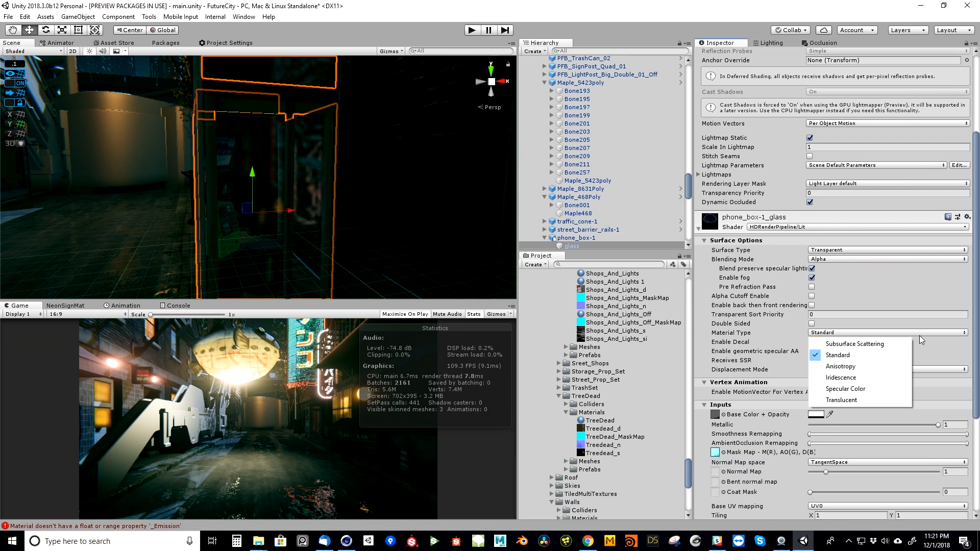
pyautogui.click(838, 355)
# - Change the refraction model in the transparency inputs of the phone_box-1_glass material
pyautogui.scroll(-4, 972, 408)
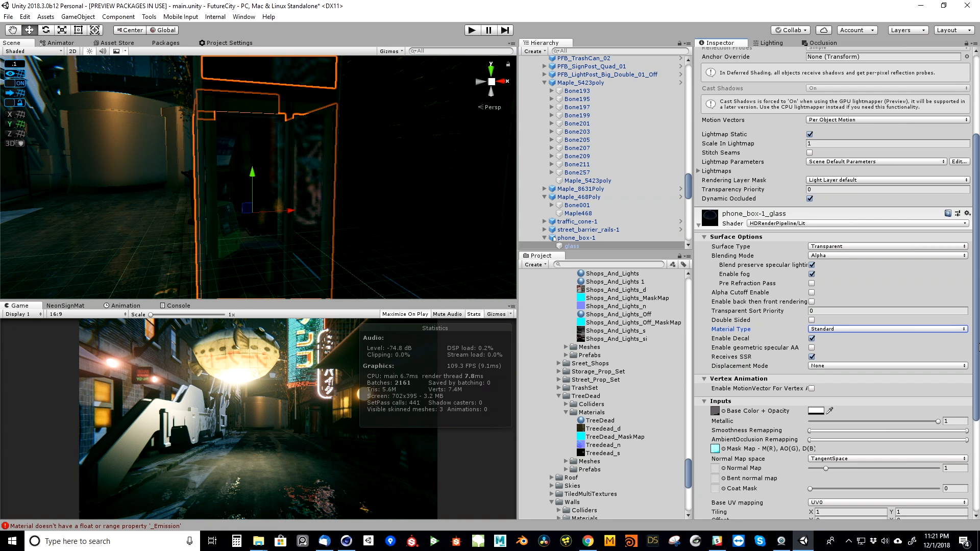
pyautogui.scroll(-2, 972, 408)
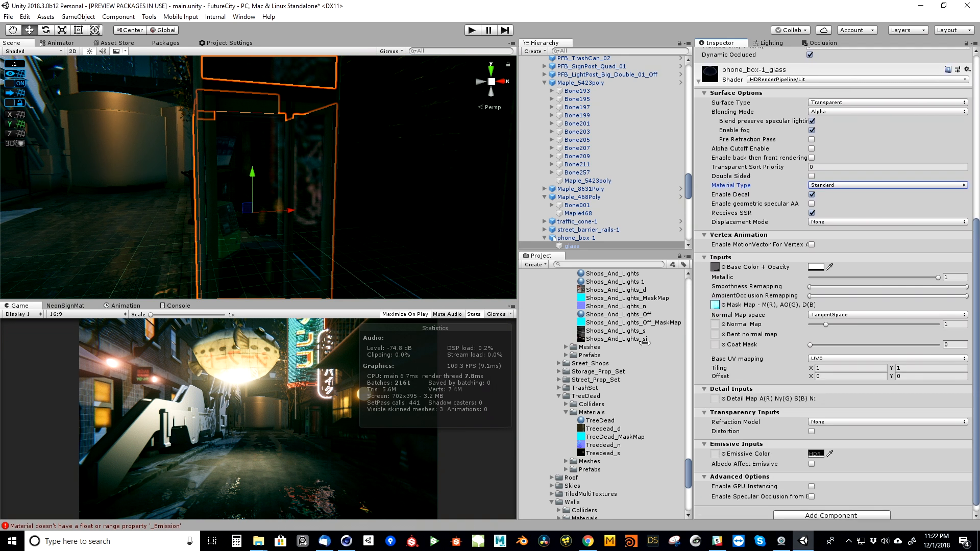
pyautogui.moveTo(346, 245); pyautogui.dragTo(196, 209, button='right')
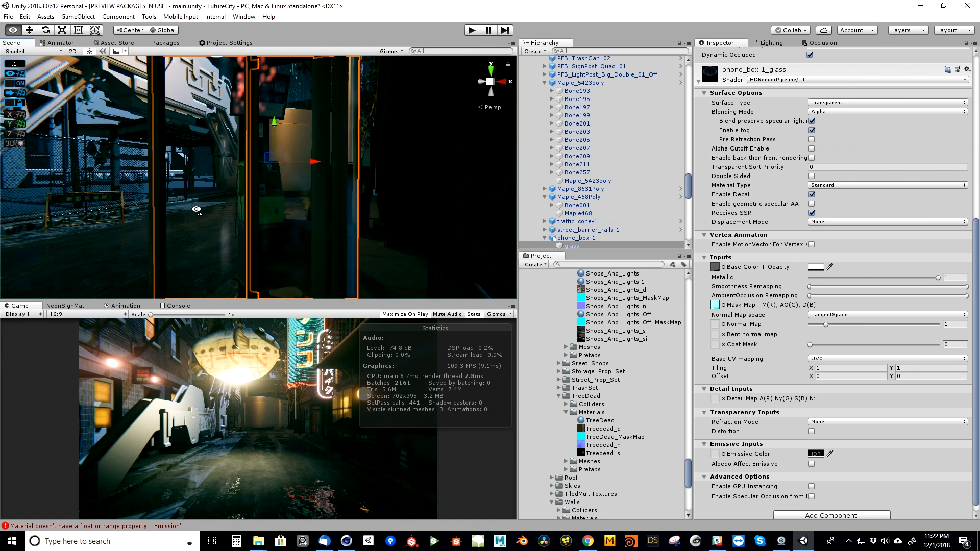
pyautogui.click(851, 423)
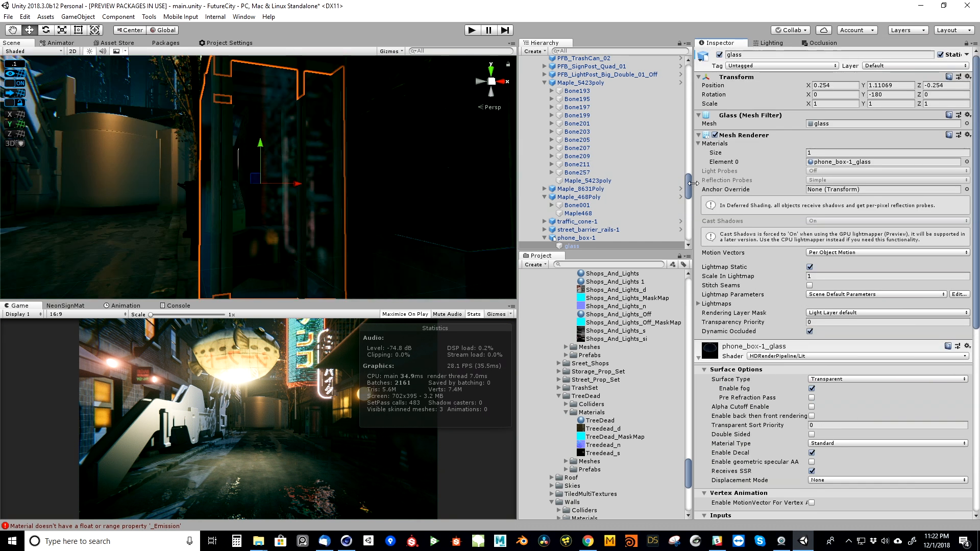
# - Add a reflection probe to the scene and place it inside the Lighting group
pyautogui.scroll(15, 574, 110)
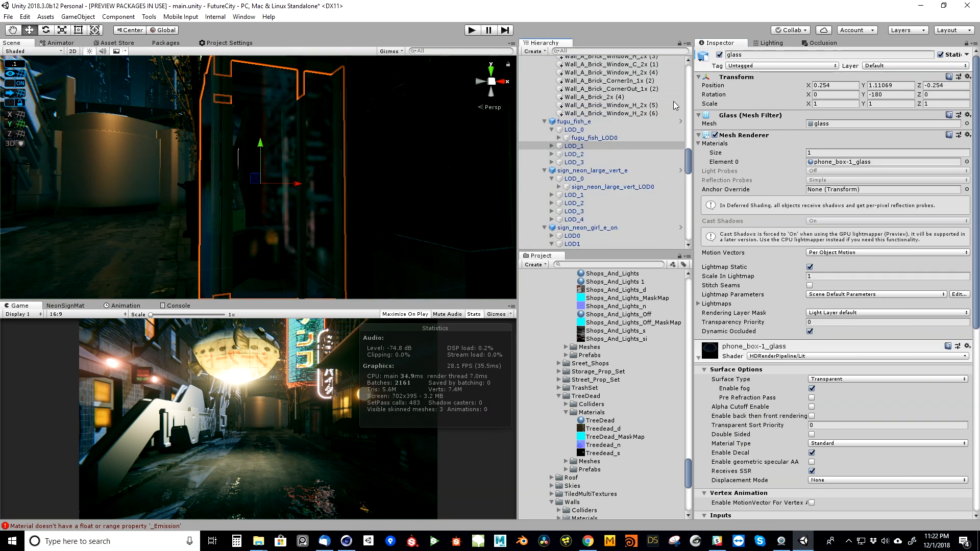
pyautogui.click(538, 174)
pyautogui.click(530, 158)
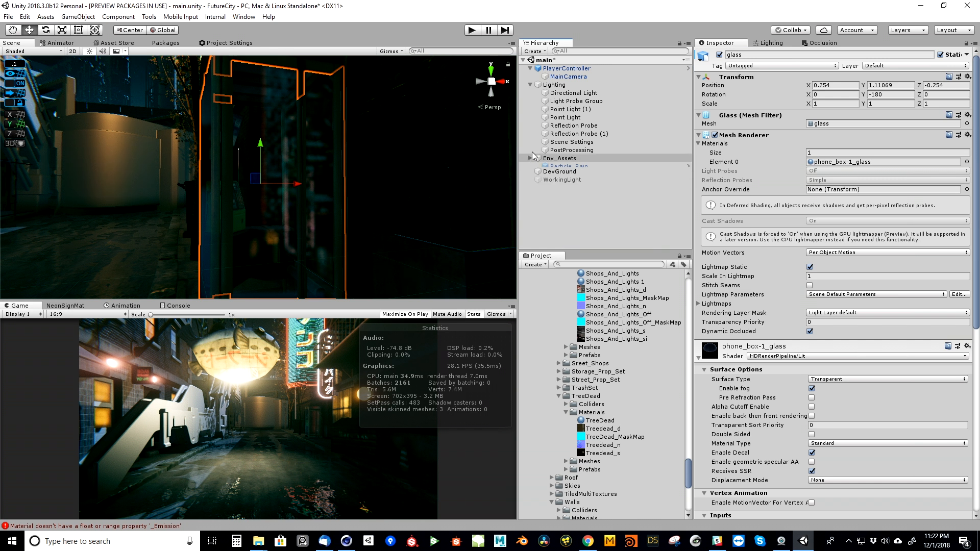
pyautogui.click(554, 86)
pyautogui.click(545, 53)
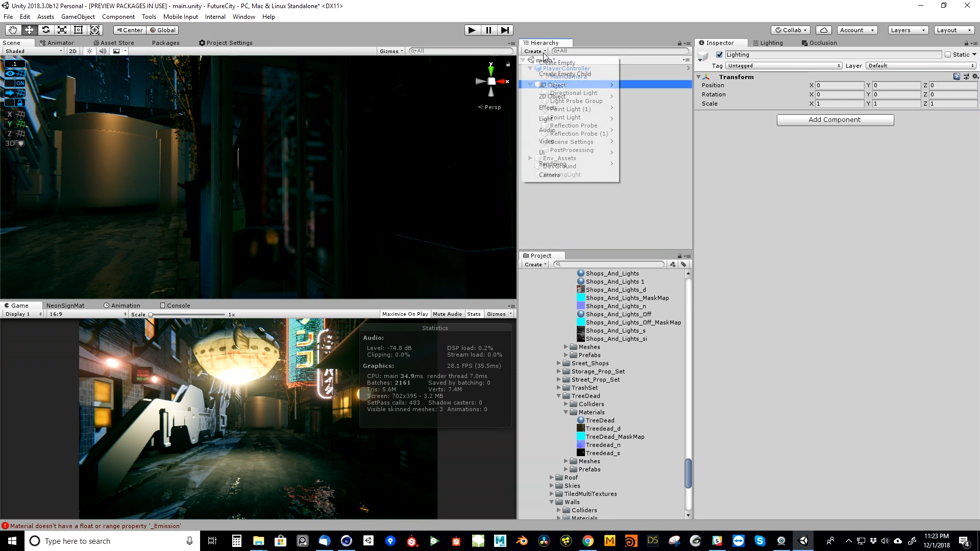
pyautogui.moveTo(559, 143)
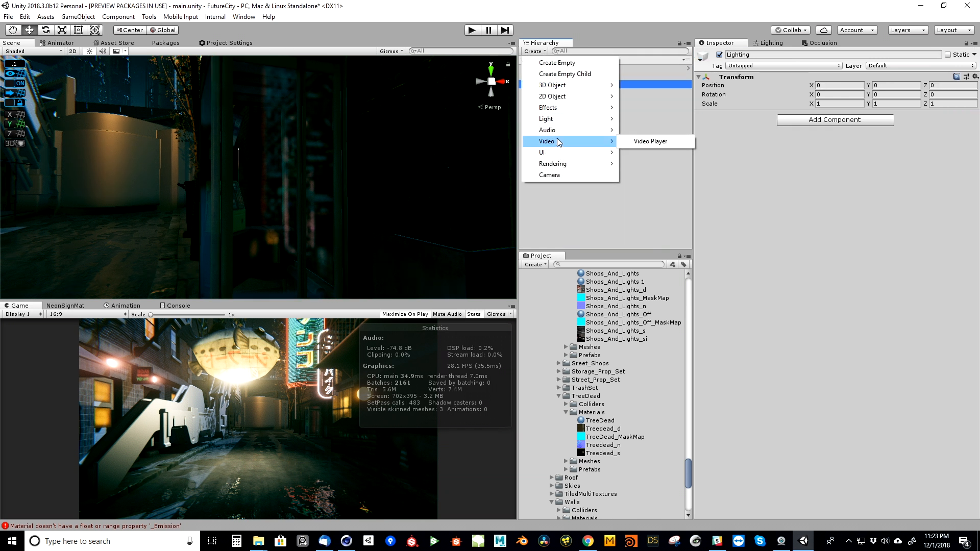
pyautogui.moveTo(562, 117)
pyautogui.click(664, 175)
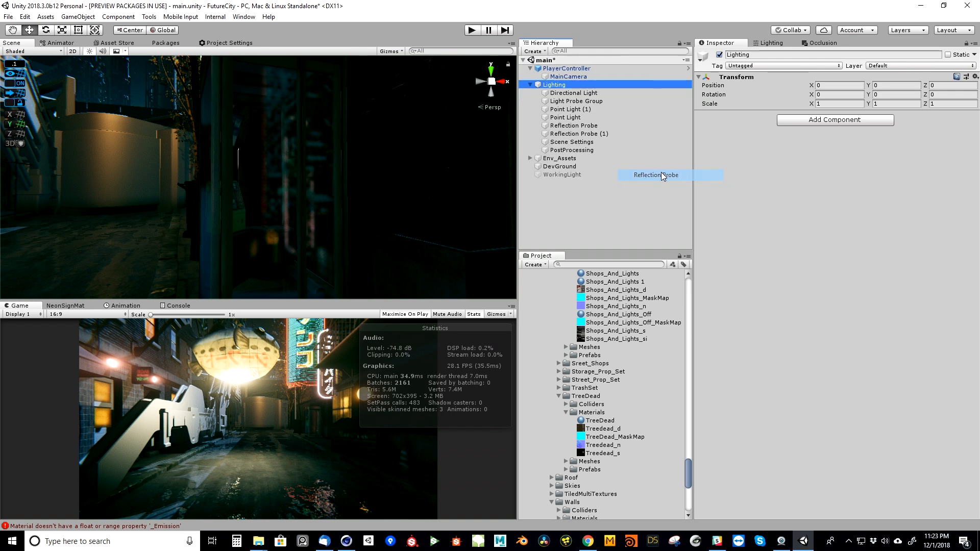
pyautogui.moveTo(565, 183); pyautogui.dragTo(567, 92)
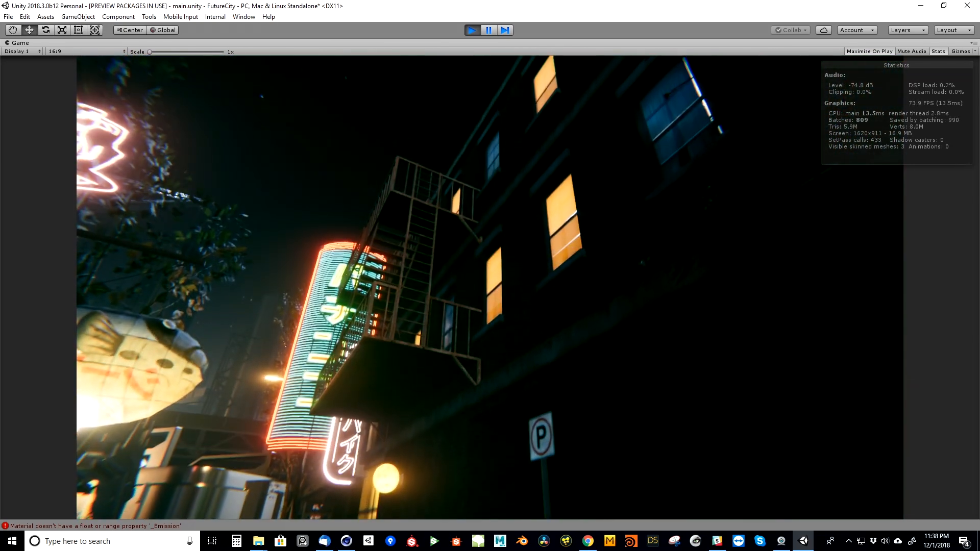
# - Open the SteelGenericMat material used by the sci-fi kitbash vehicle and play-test the scene to inspect its steel surfaces
pyautogui.hotkey('ctrl', 'p')
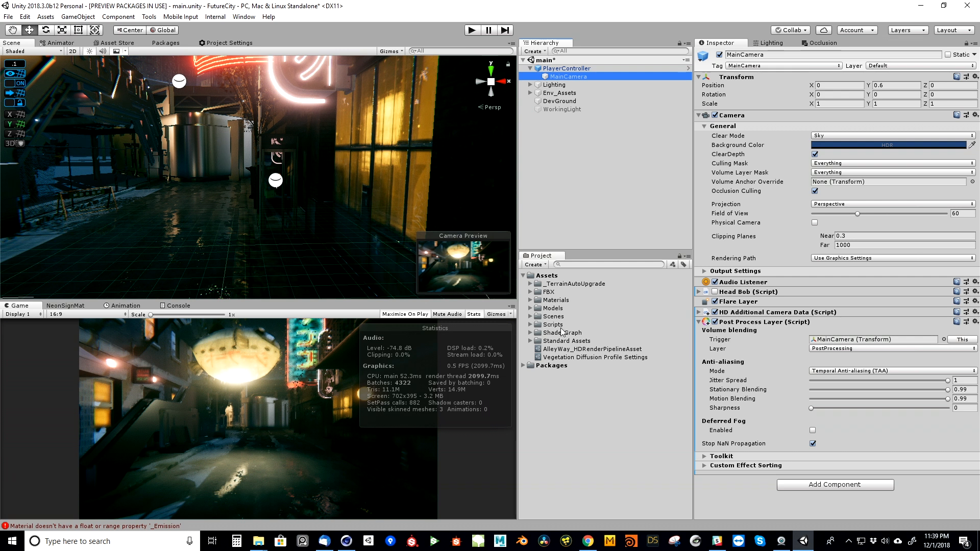
pyautogui.moveTo(388, 158); pyautogui.dragTo(238, 159, button='right')
pyautogui.click(238, 139)
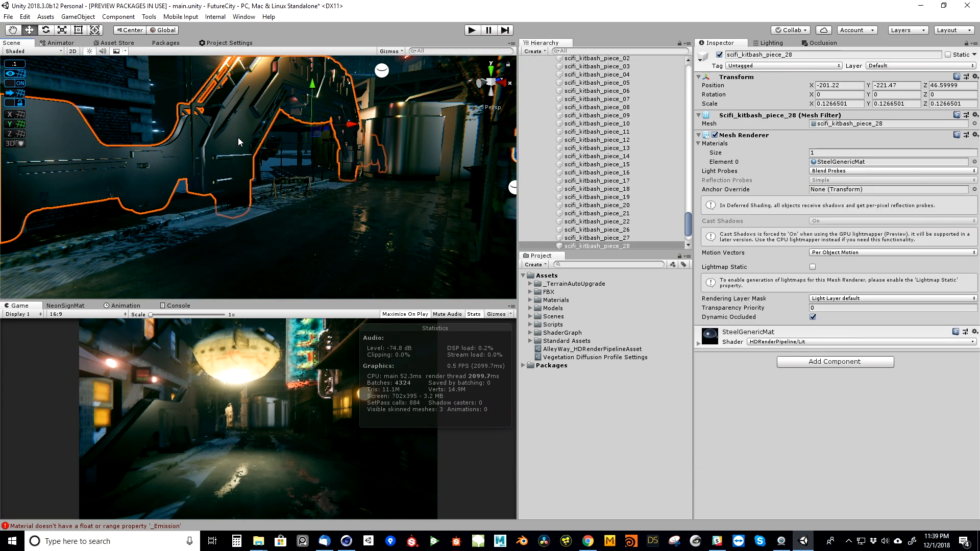
pyautogui.click(846, 164)
pyautogui.click(580, 319)
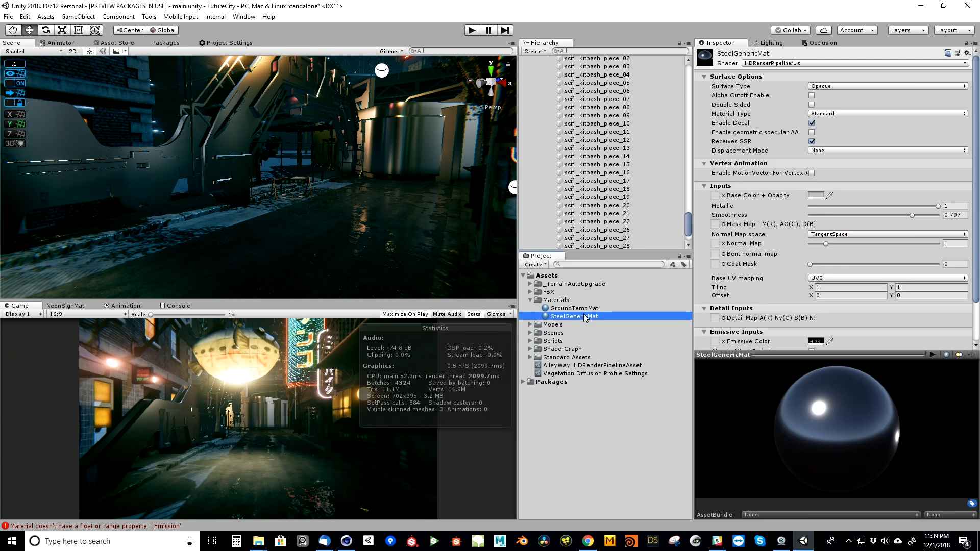
pyautogui.click(477, 33)
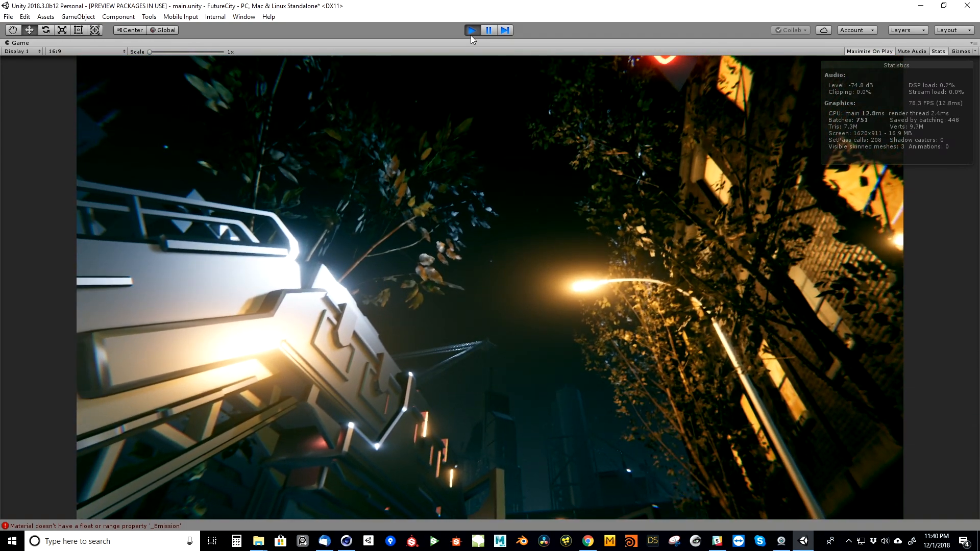
pyautogui.click(472, 32)
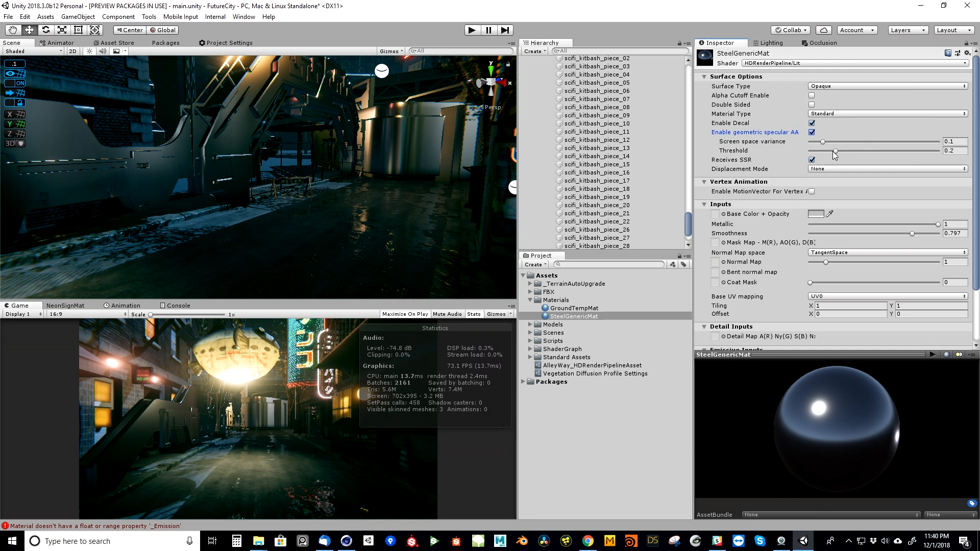
# - Enable geometric specular AA on SteelGenericMat with a threshold of 1 and play-test the scene
pyautogui.moveTo(379, 181); pyautogui.dragTo(452, 110, button='right')
pyautogui.press('w')
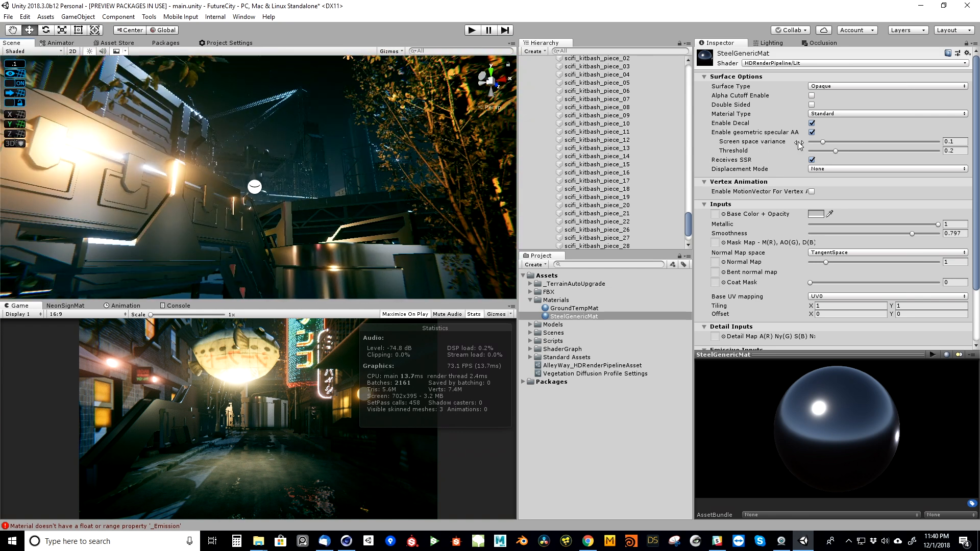
pyautogui.moveTo(837, 150); pyautogui.dragTo(977, 164)
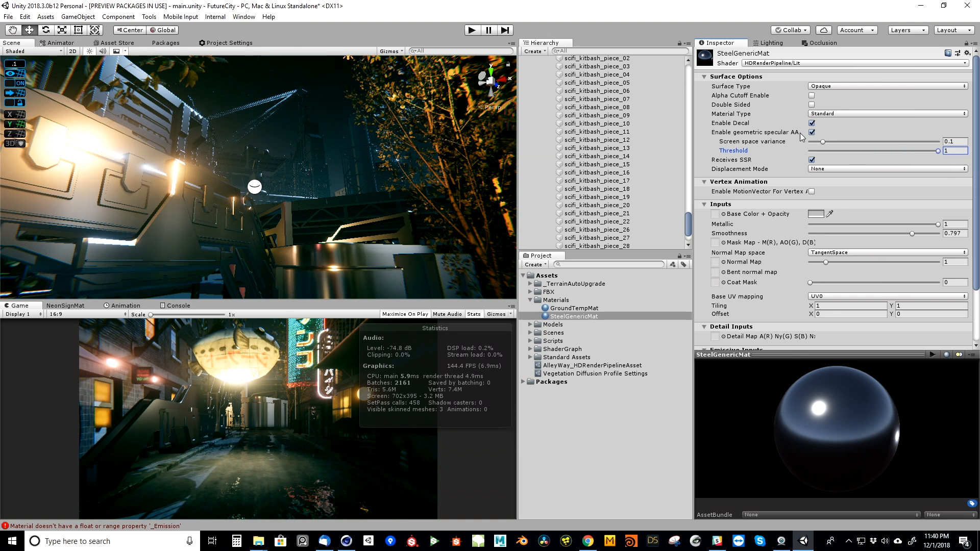
pyautogui.hotkey('ctrl', 'p')
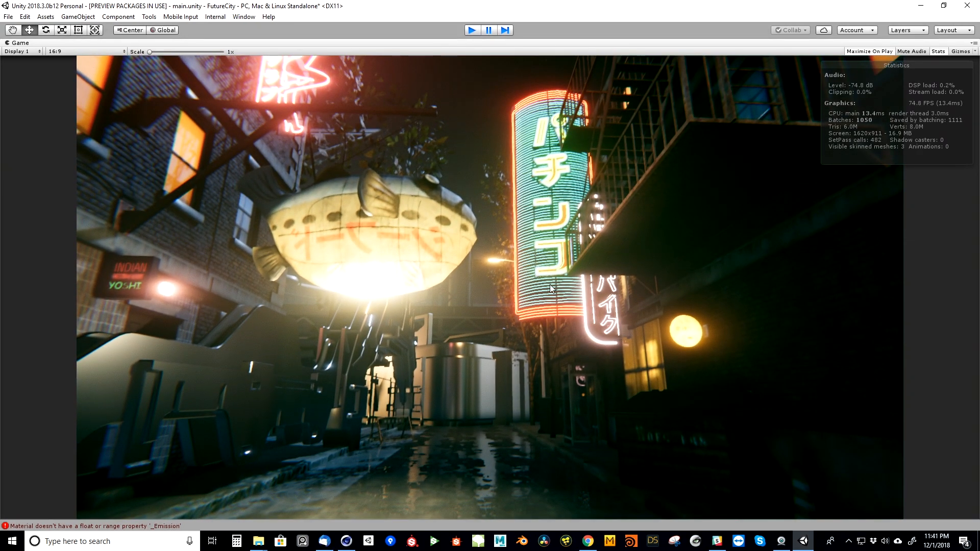
# - Set the Floor_AsphaltRoad material's normal map strength to 0.81 and lower its smoothness remapping minimum to about a fifth of the range
pyautogui.click(622, 516)
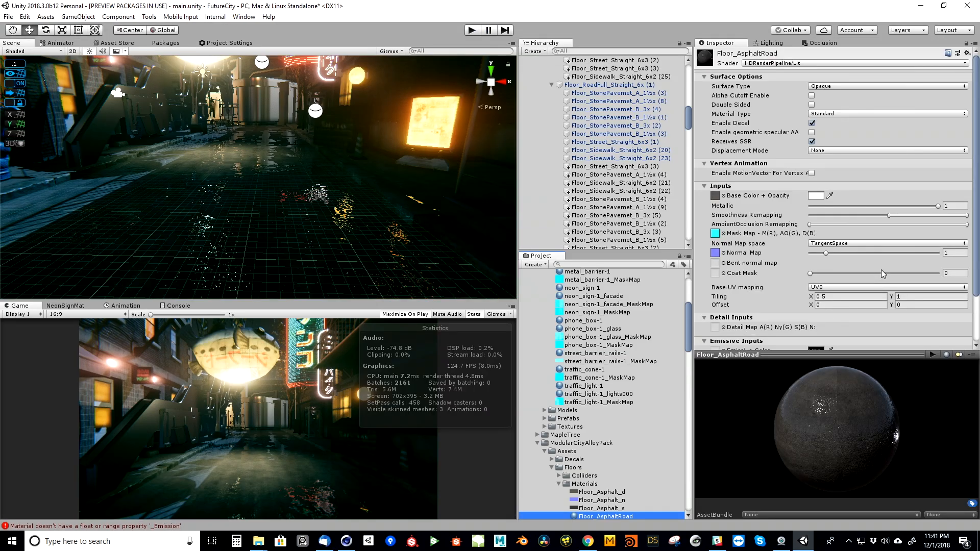
pyautogui.moveTo(826, 254); pyautogui.dragTo(821, 255)
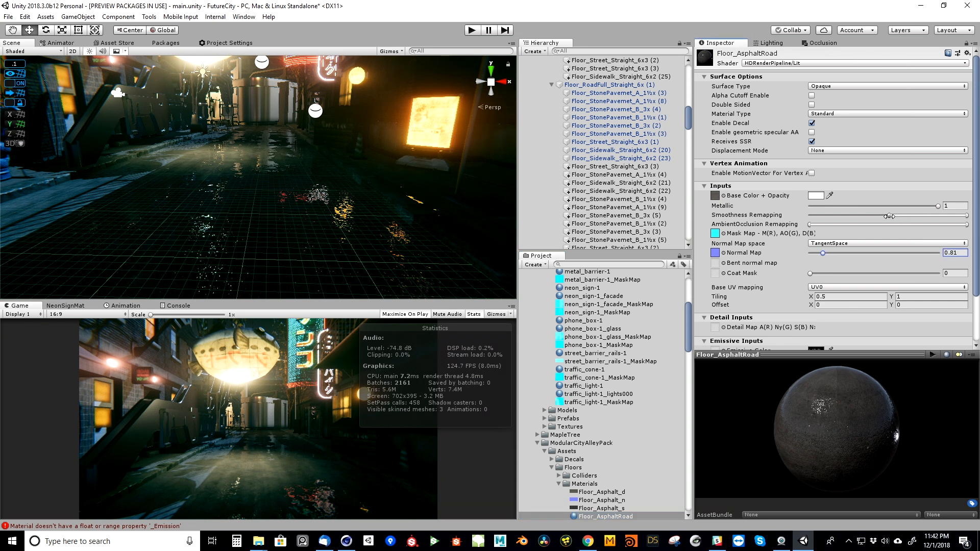
pyautogui.moveTo(889, 217); pyautogui.dragTo(809, 220)
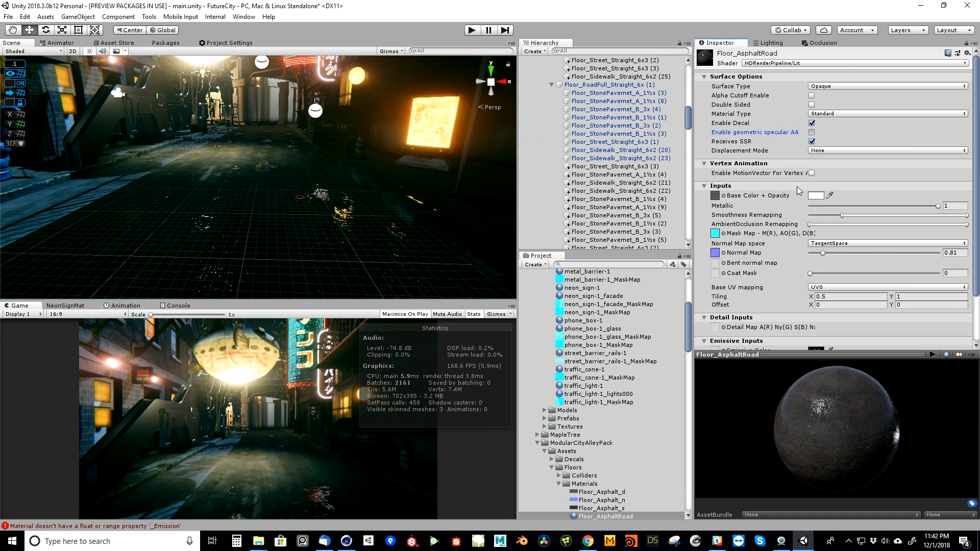
# - Enable geometric specular AA on Floor_AsphaltRoad with a screen space variance of 0.335 and a threshold of 0.538
pyautogui.press('space')
pyautogui.press('w')
pyautogui.moveTo(370, 190); pyautogui.dragTo(332, 162, button='right')
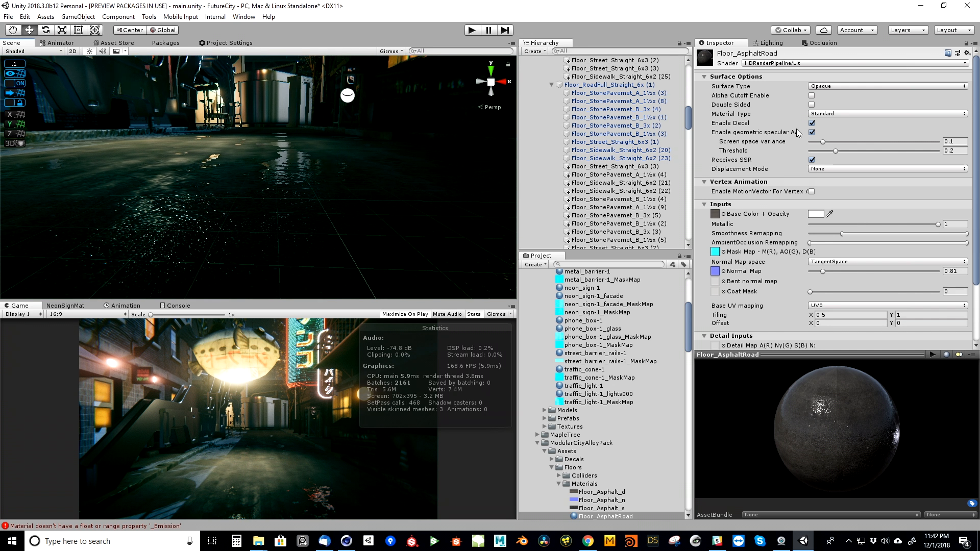
pyautogui.moveTo(836, 151); pyautogui.dragTo(879, 152)
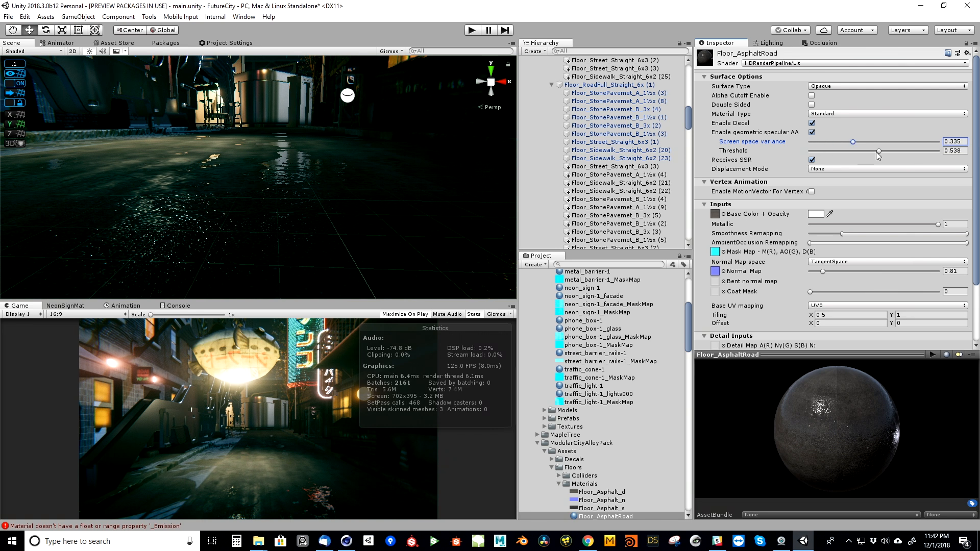
# - Play-test the alley to check the road reflections, and generate the scene's baked lighting with the current lightmapping settings
pyautogui.hotkey('ctrl', 'p')
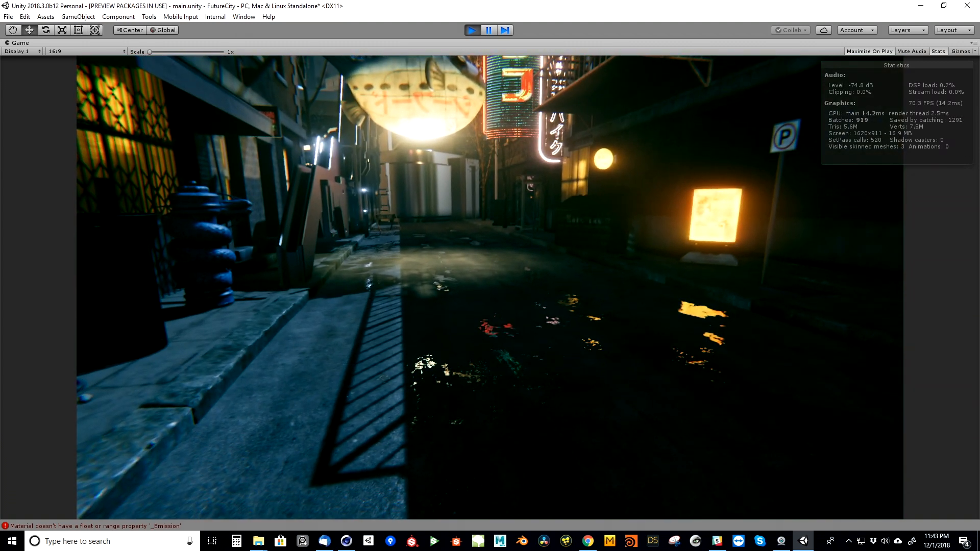
pyautogui.hotkey('ctrl', 'p')
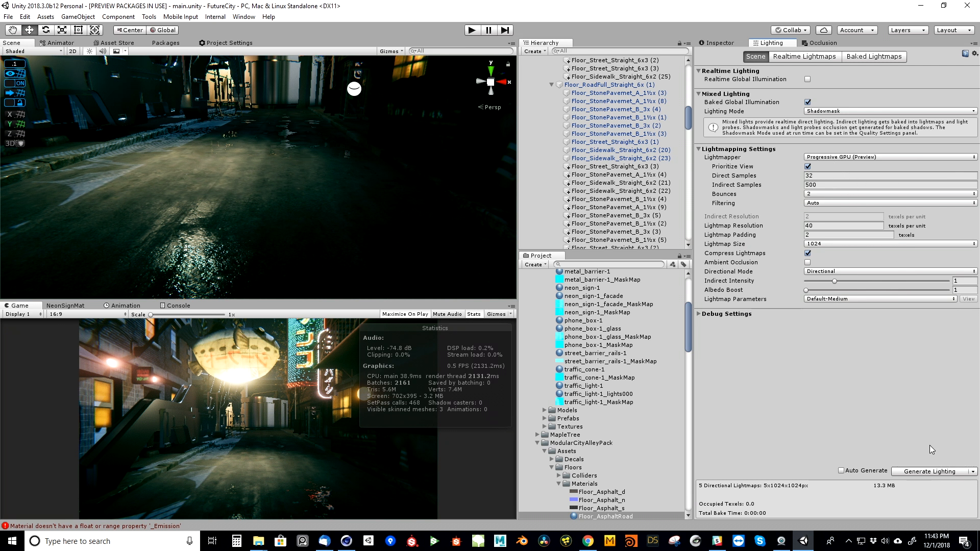
pyautogui.click(913, 472)
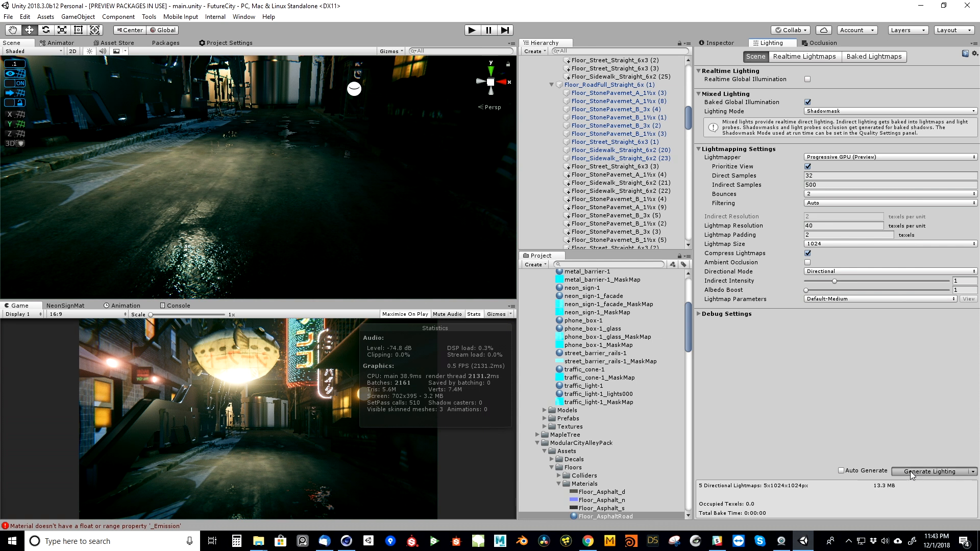